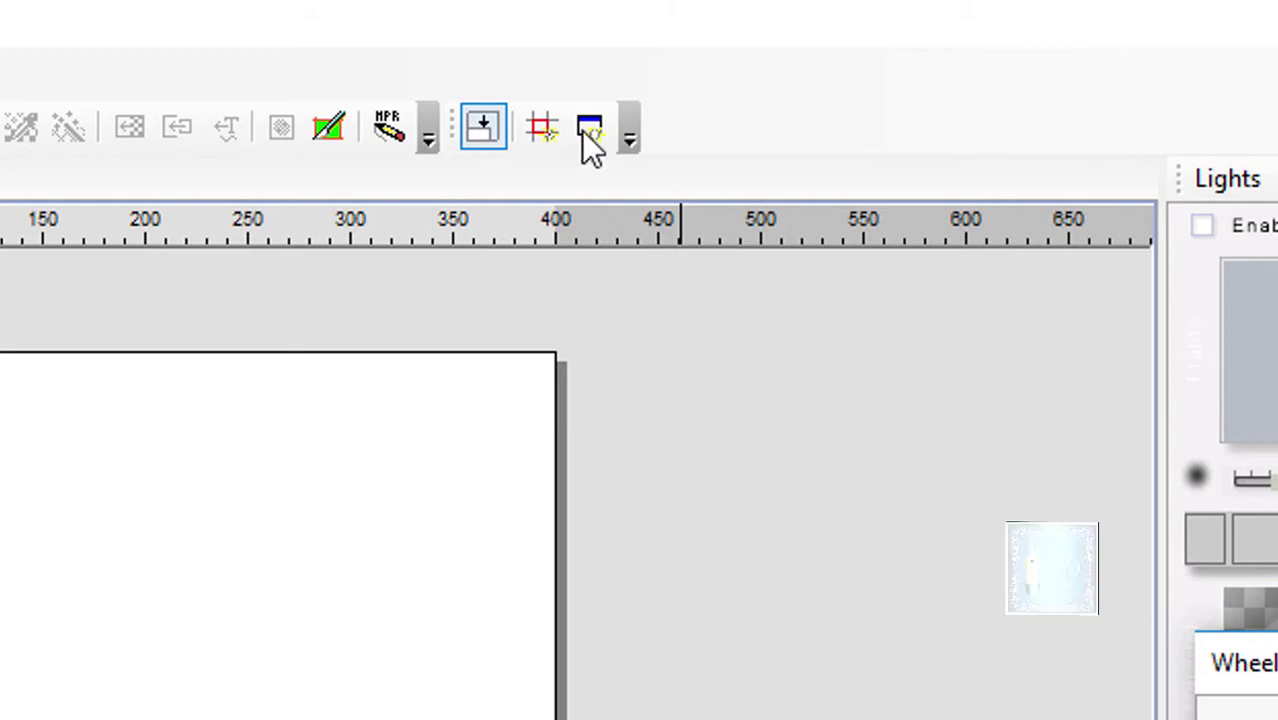
# Capture a rectangular region of the desktop around the Flash Player icon into the document, reposition the captured bitmap and delete it.
pyautogui.click(543, 127)
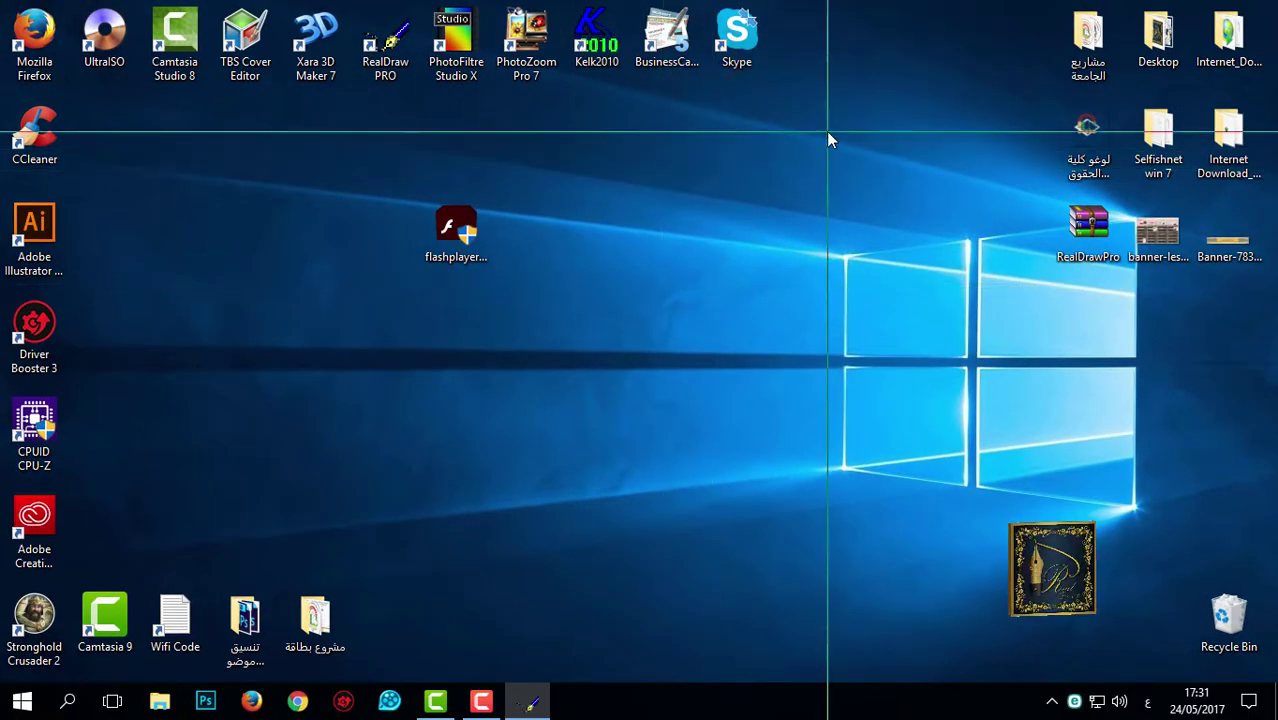
pyautogui.moveTo(827, 133); pyautogui.dragTo(229, 448)
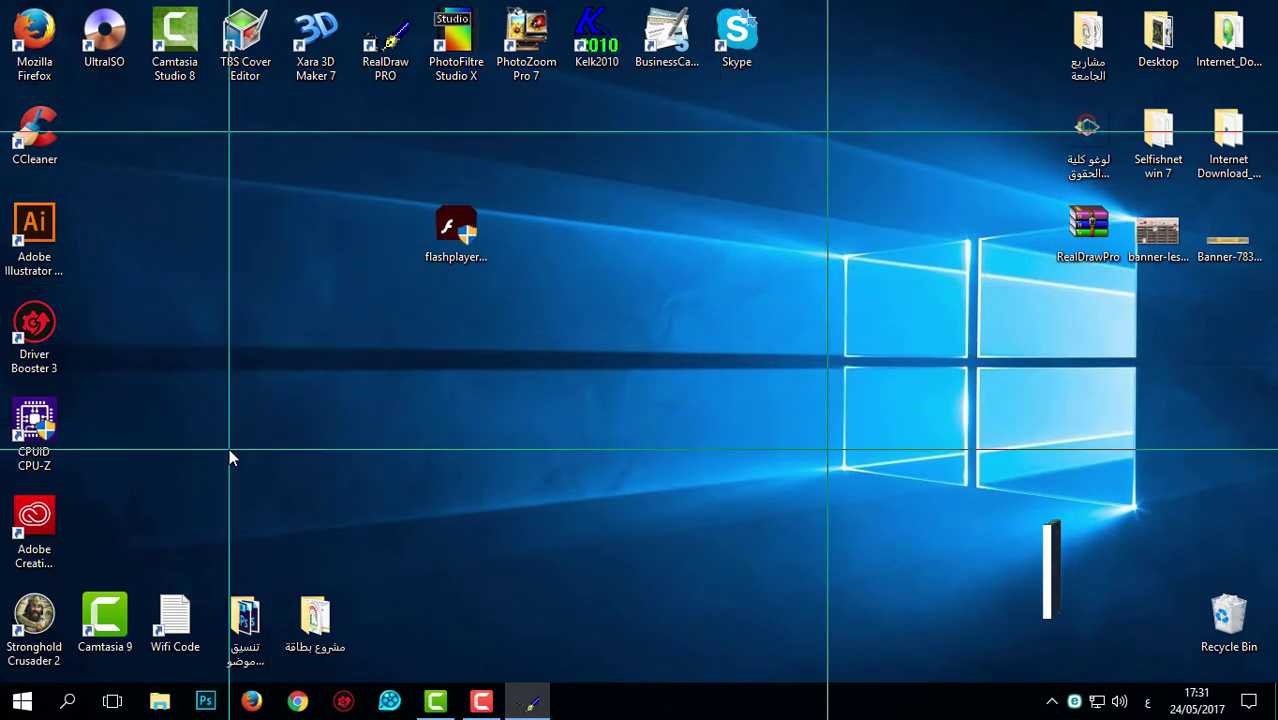
pyautogui.moveTo(229, 448); pyautogui.dragTo(229, 448)
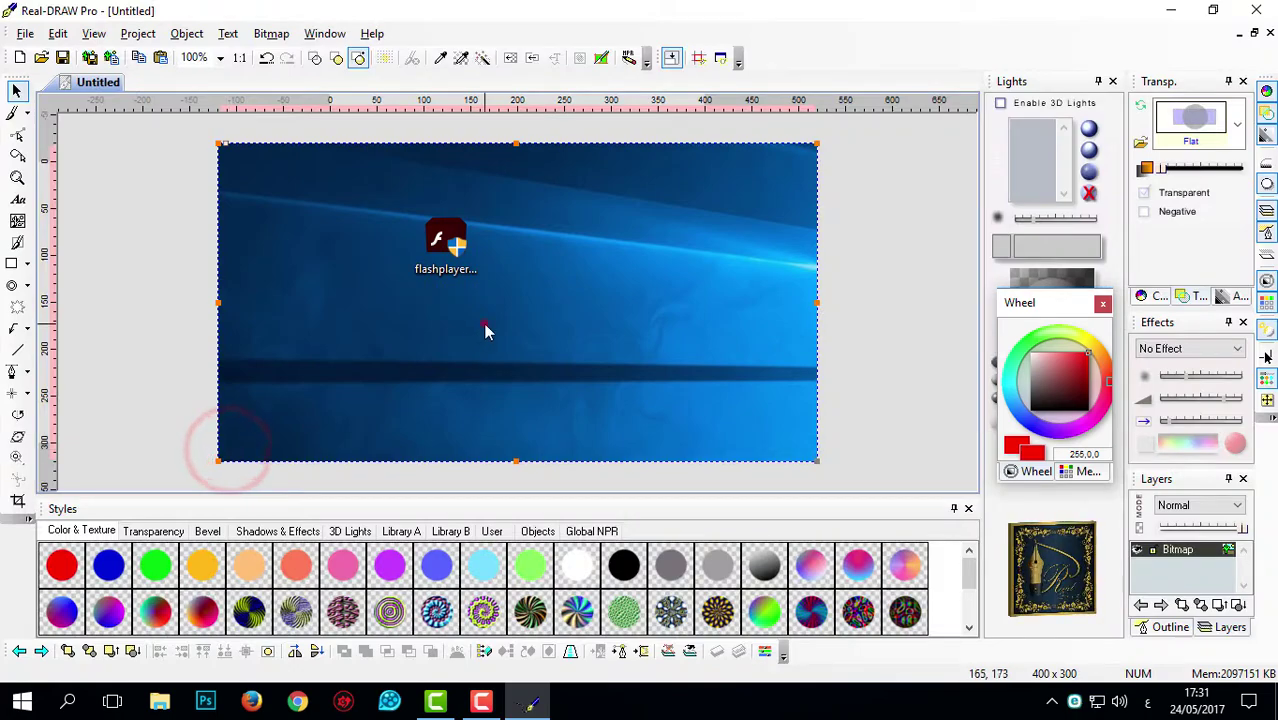
pyautogui.moveTo(483, 322)
pyautogui.mouseDown()
pyautogui.moveTo(349, 331)
pyautogui.moveTo(448, 306)
pyautogui.mouseUp()
pyautogui.press('Delete')
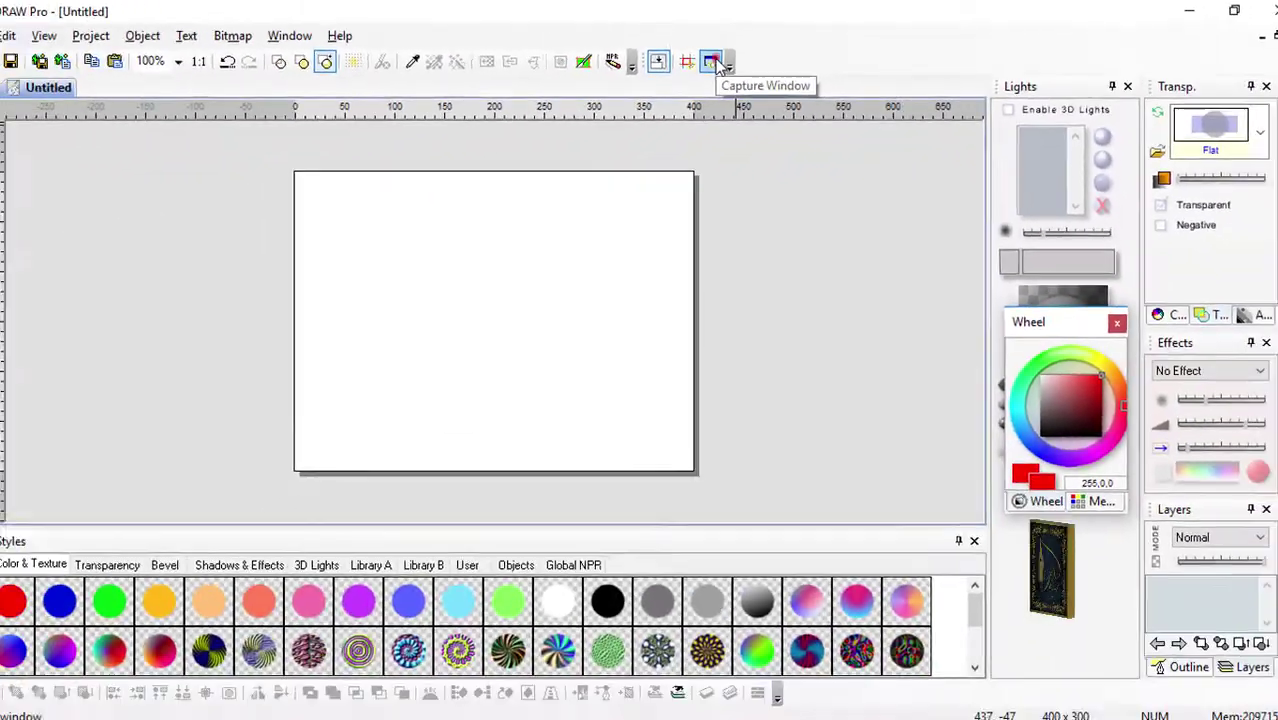
# Capture the whole desktop with Capture Window, move the bitmap around the canvas to show its full extent, and delete it.
pyautogui.click(714, 63)
pyautogui.click(741, 119)
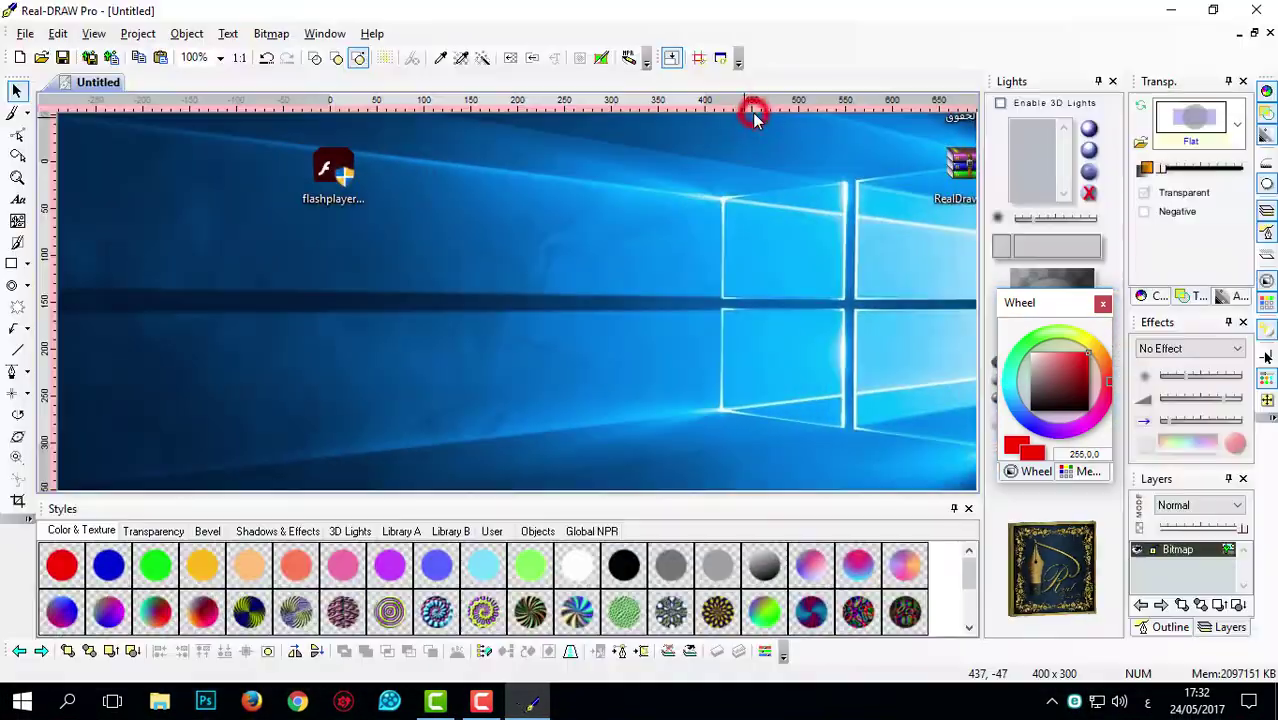
pyautogui.click(627, 234)
pyautogui.click(570, 362)
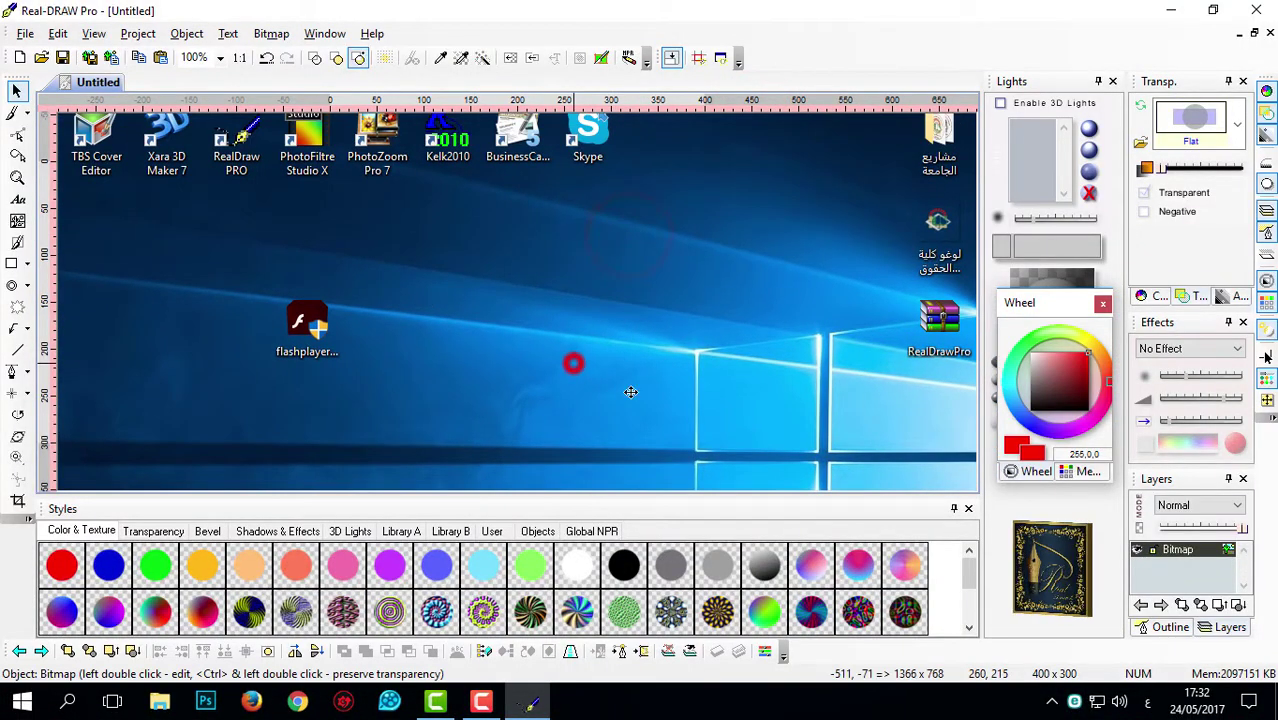
pyautogui.moveTo(513, 348); pyautogui.dragTo(820, 257)
pyautogui.moveTo(365, 333); pyautogui.dragTo(365, 226)
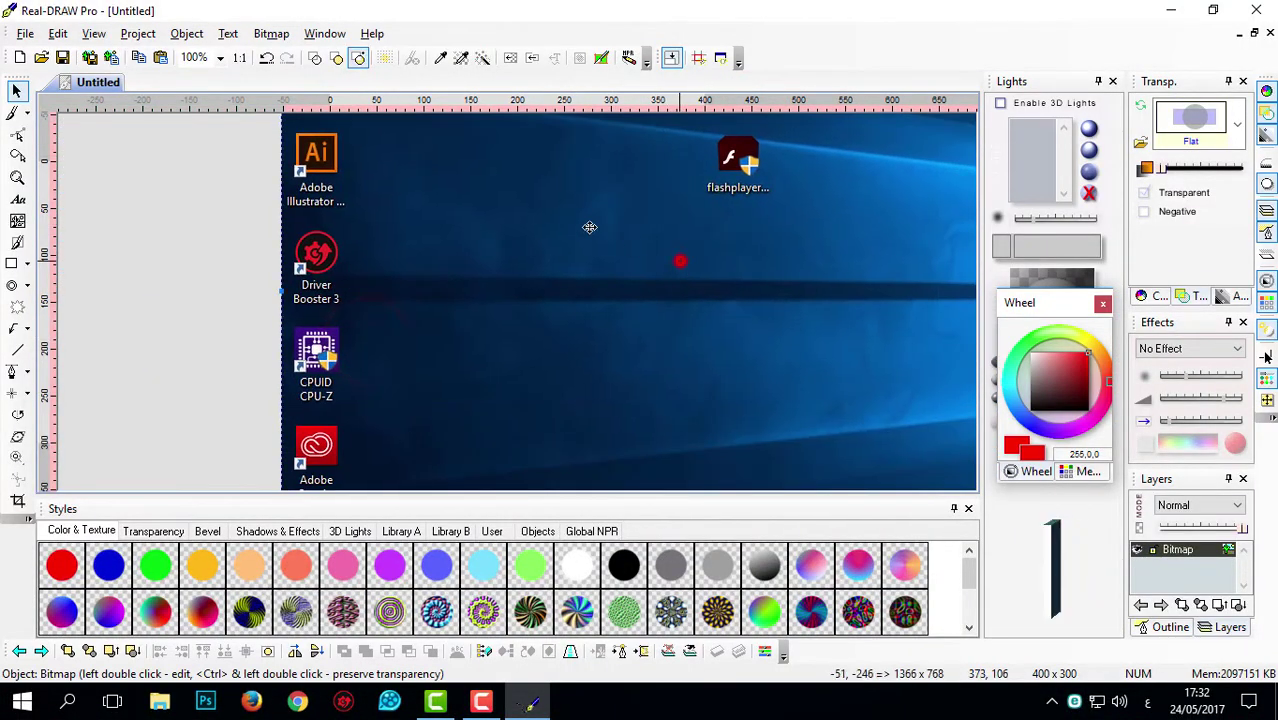
pyautogui.moveTo(680, 262); pyautogui.dragTo(470, 210)
pyautogui.moveTo(716, 206); pyautogui.dragTo(442, 220)
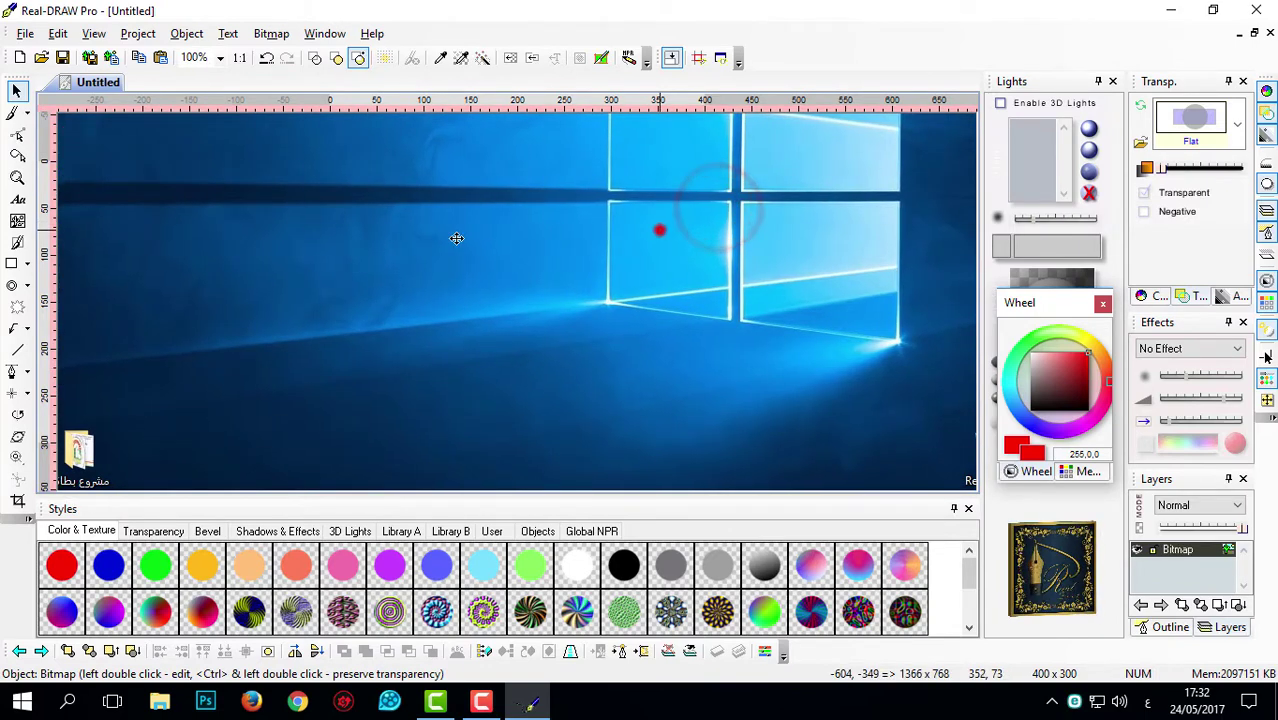
pyautogui.moveTo(659, 229); pyautogui.dragTo(348, 247)
pyautogui.moveTo(265, 262); pyautogui.dragTo(472, 211)
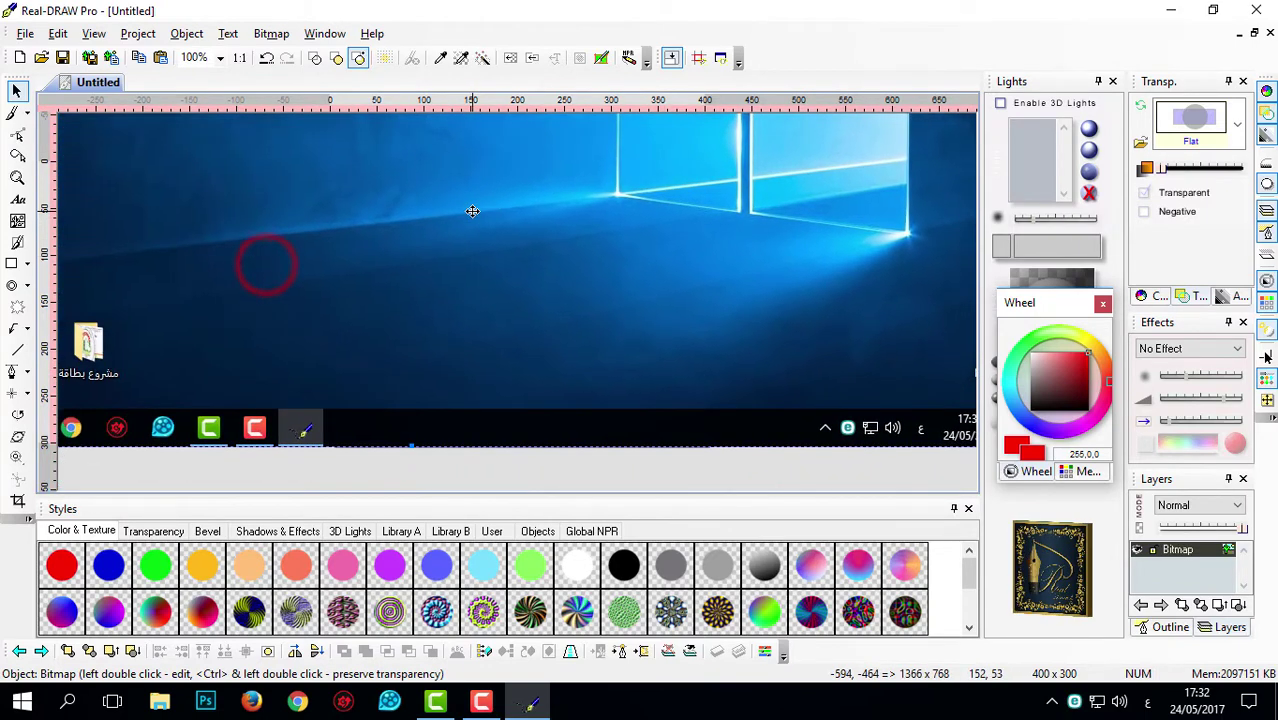
pyautogui.press('Delete')
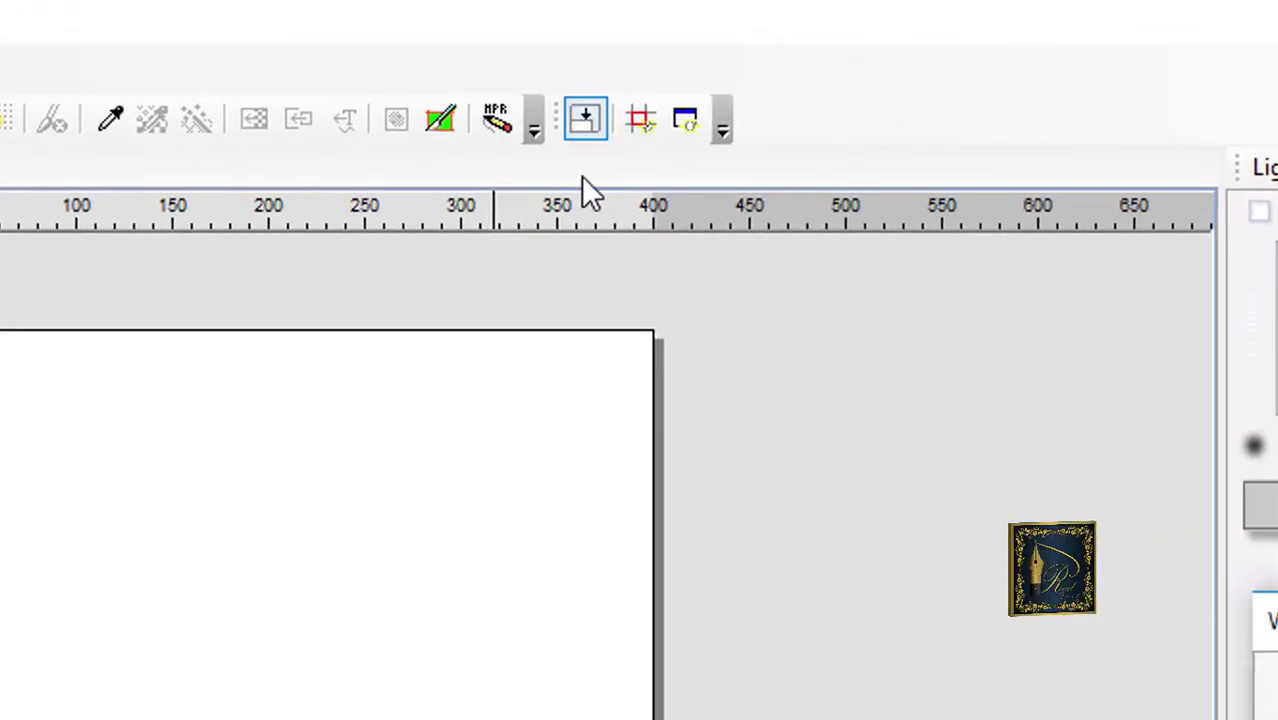
# Turn off hiding the program during captures, capture a region of the program's own workspace as a bitmap, and delete it.
pyautogui.click(584, 121)
pyautogui.click(593, 127)
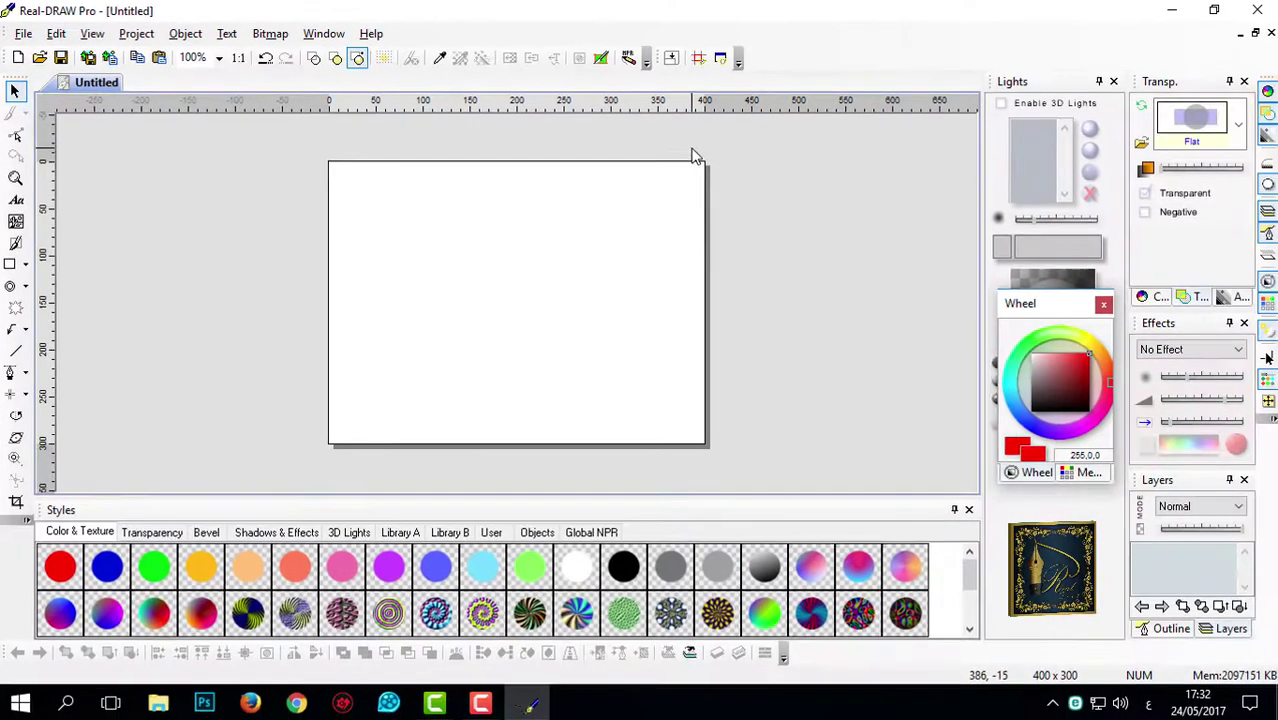
pyautogui.click(641, 122)
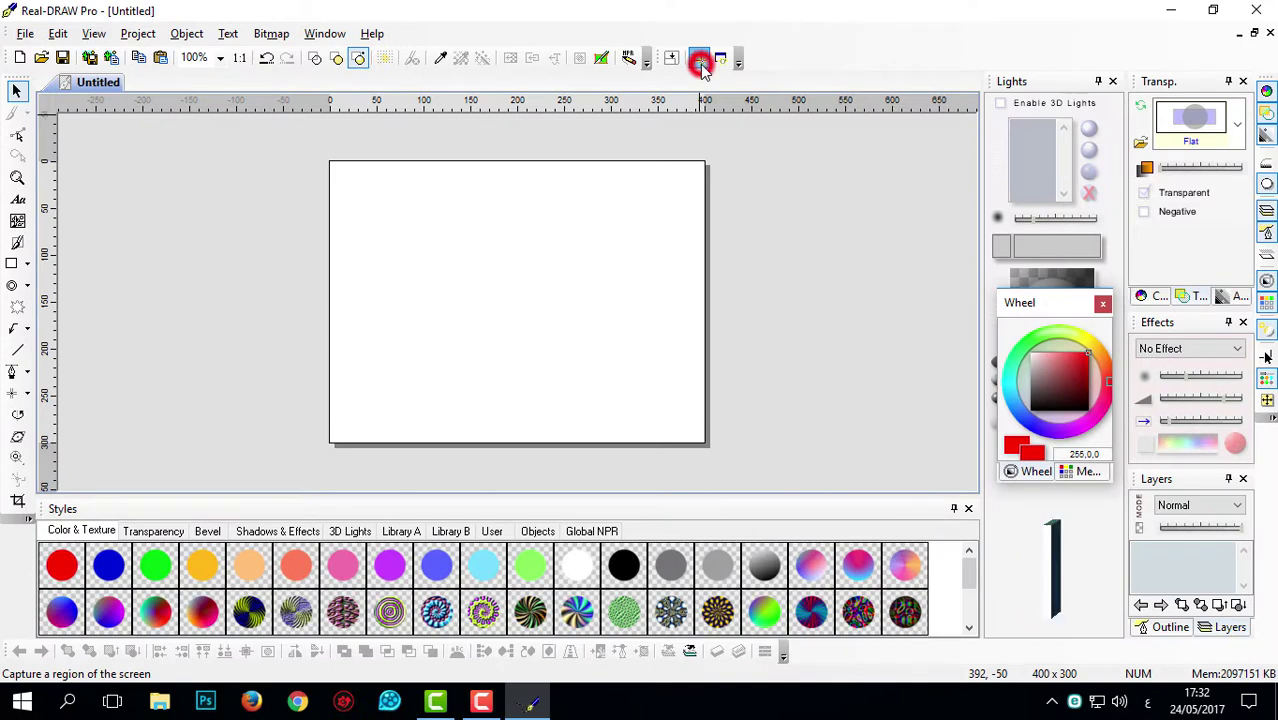
pyautogui.click(868, 160)
pyautogui.click(236, 363)
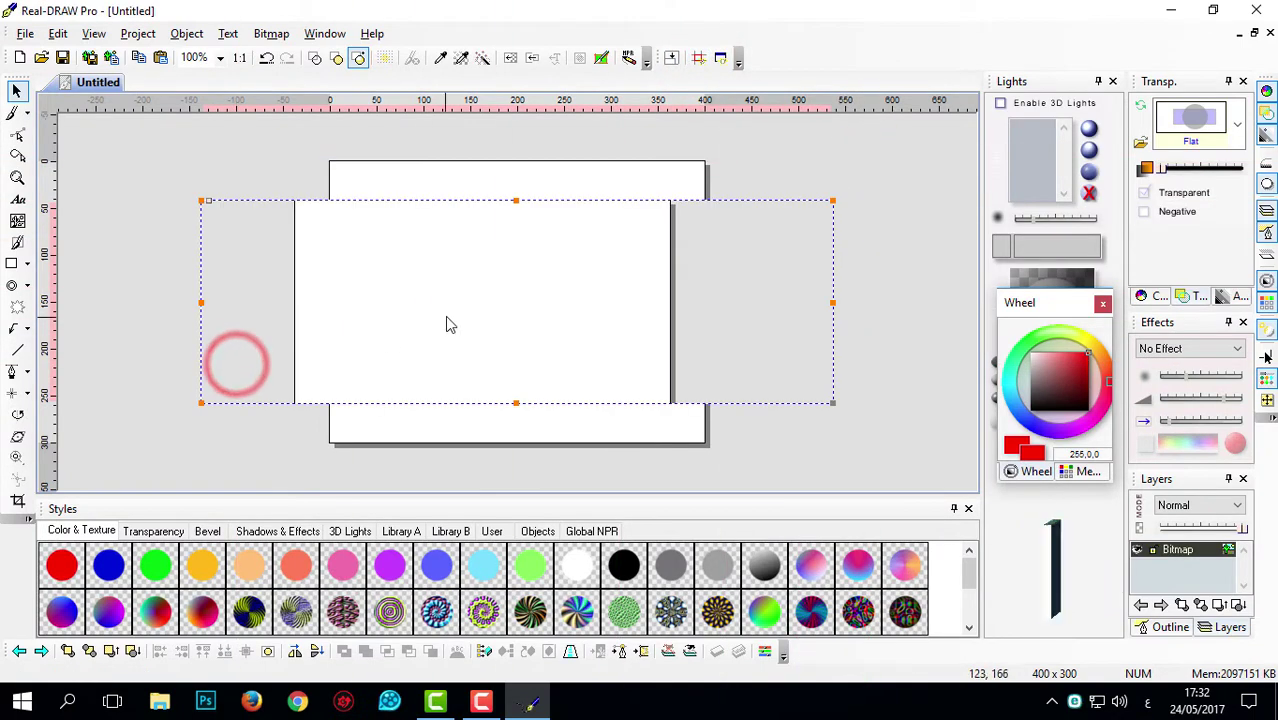
pyautogui.moveTo(368, 320); pyautogui.dragTo(261, 319)
pyautogui.press('Delete')
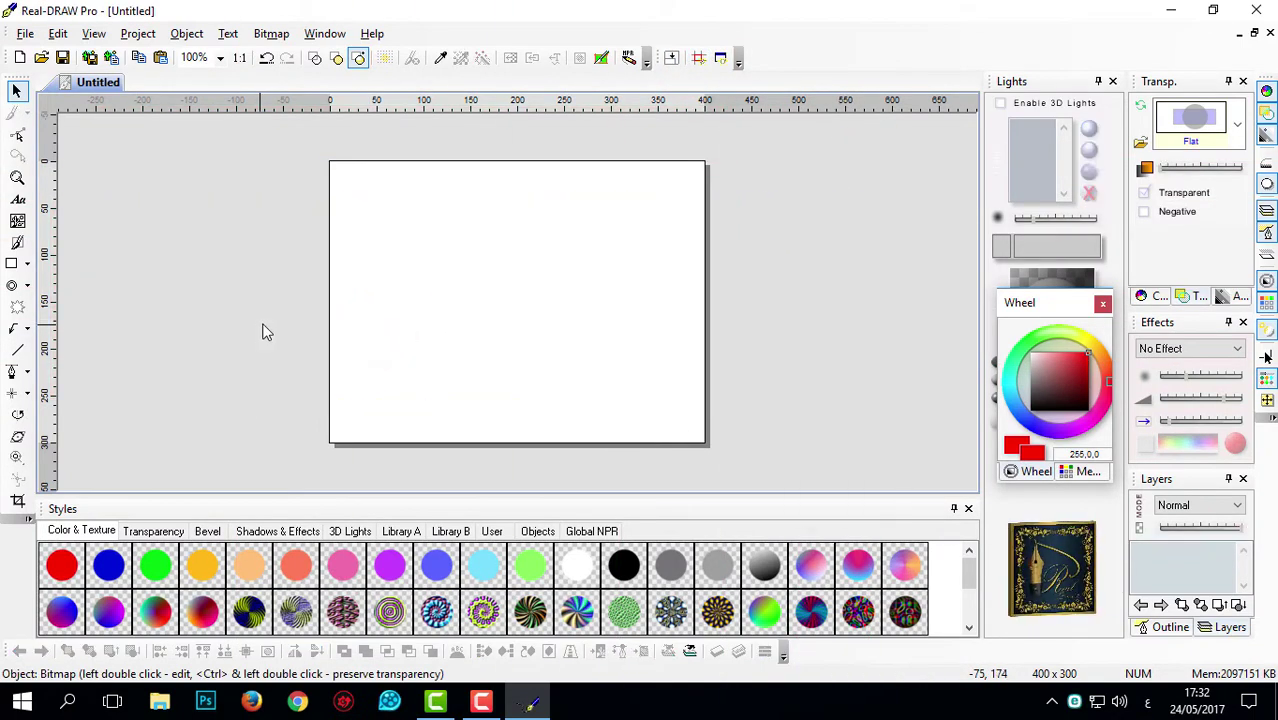
# Capture the entire Real-DRAW Pro window as a bitmap, move it around the canvas, and undo the capture.
pyautogui.click(727, 55)
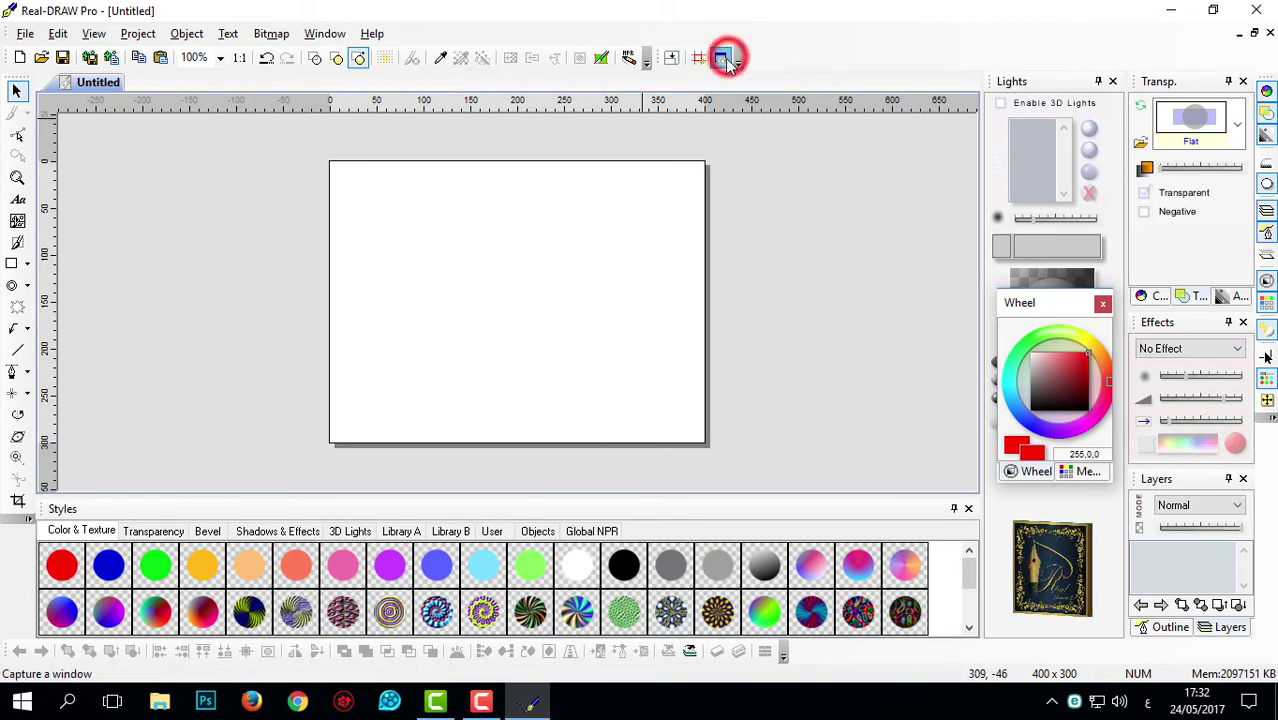
pyautogui.click(752, 216)
pyautogui.click(662, 211)
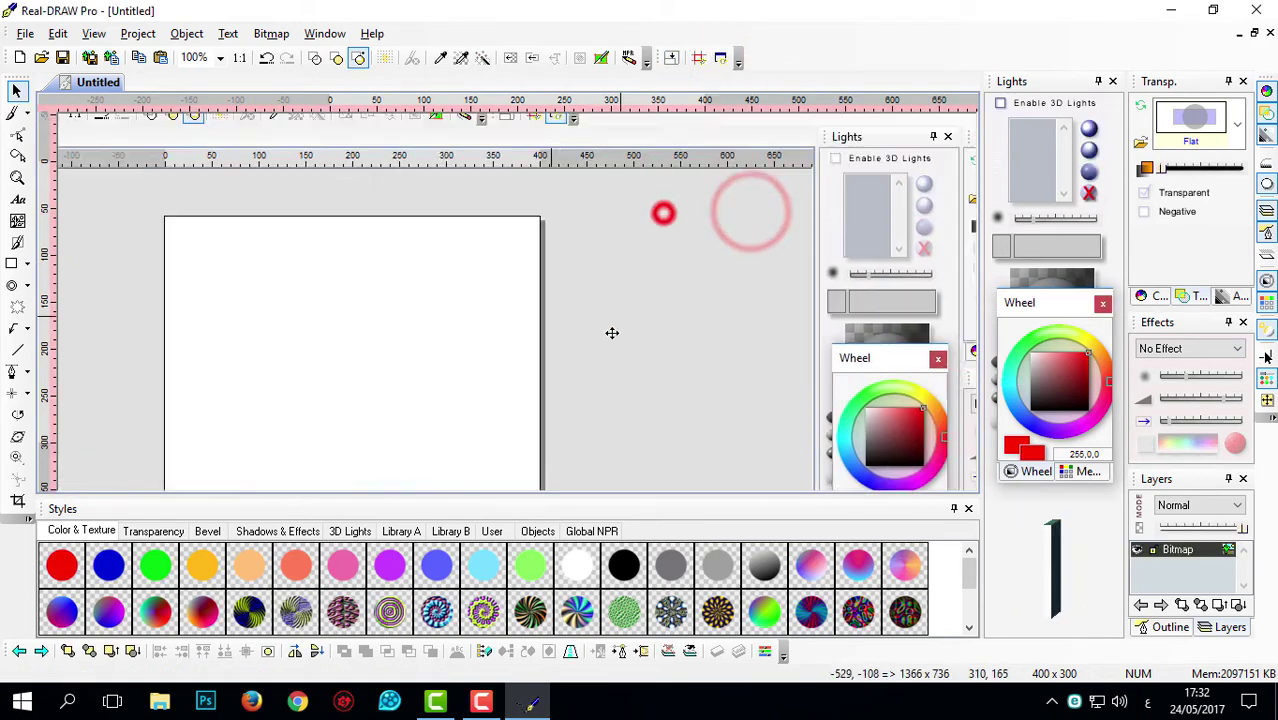
pyautogui.click(476, 240)
pyautogui.click(462, 308)
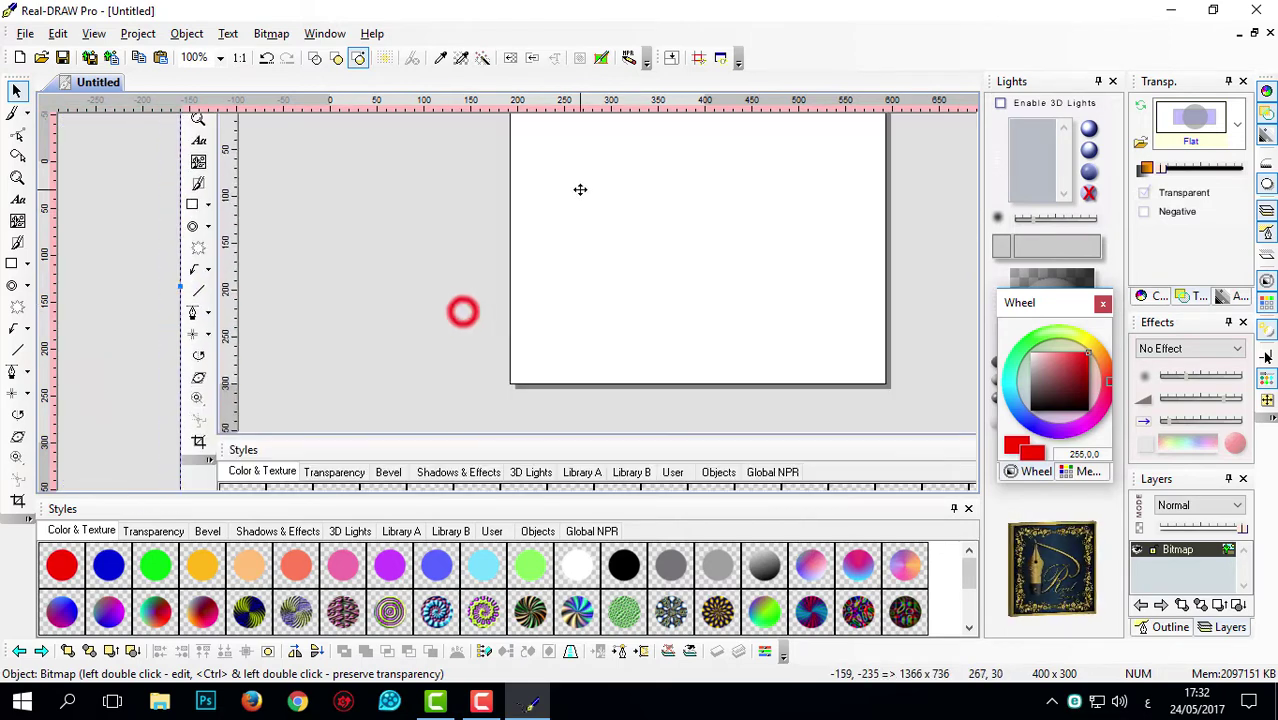
pyautogui.hotkey('ctrl', 'z')
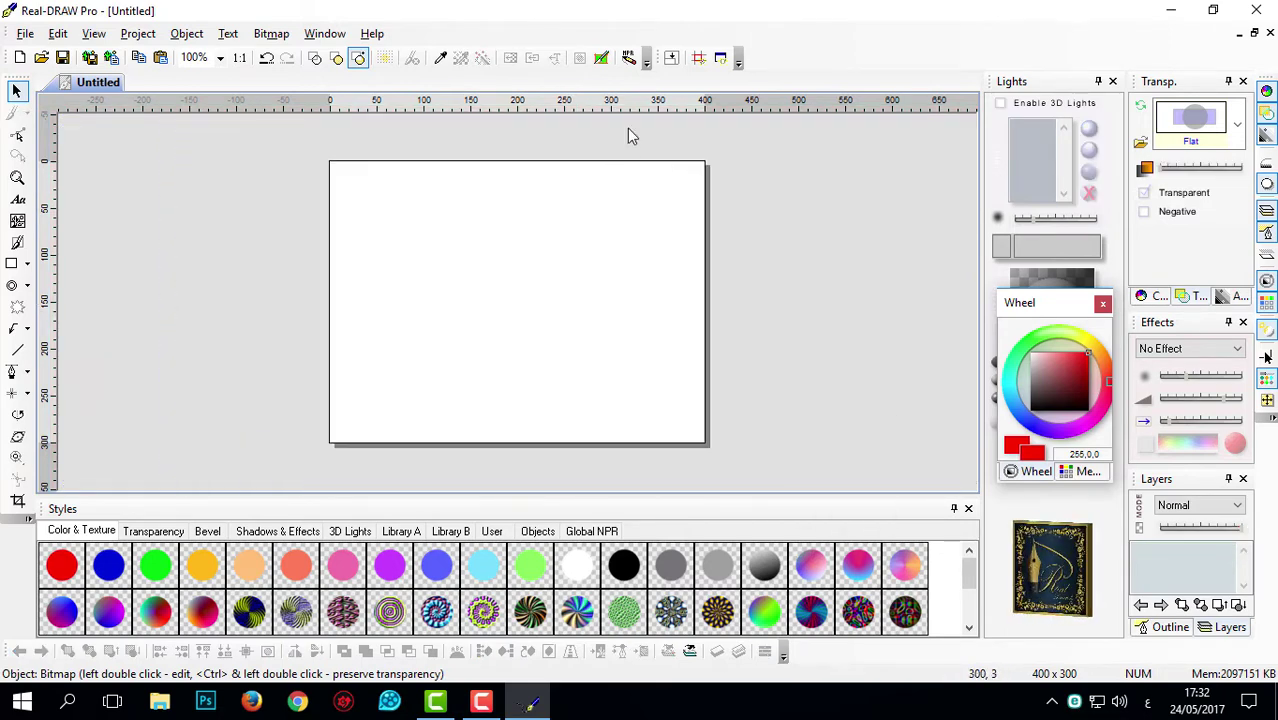
# Turn hiding the program during captures back on, capture the desktop as a window, and delete the resulting bitmap.
pyautogui.click(671, 57)
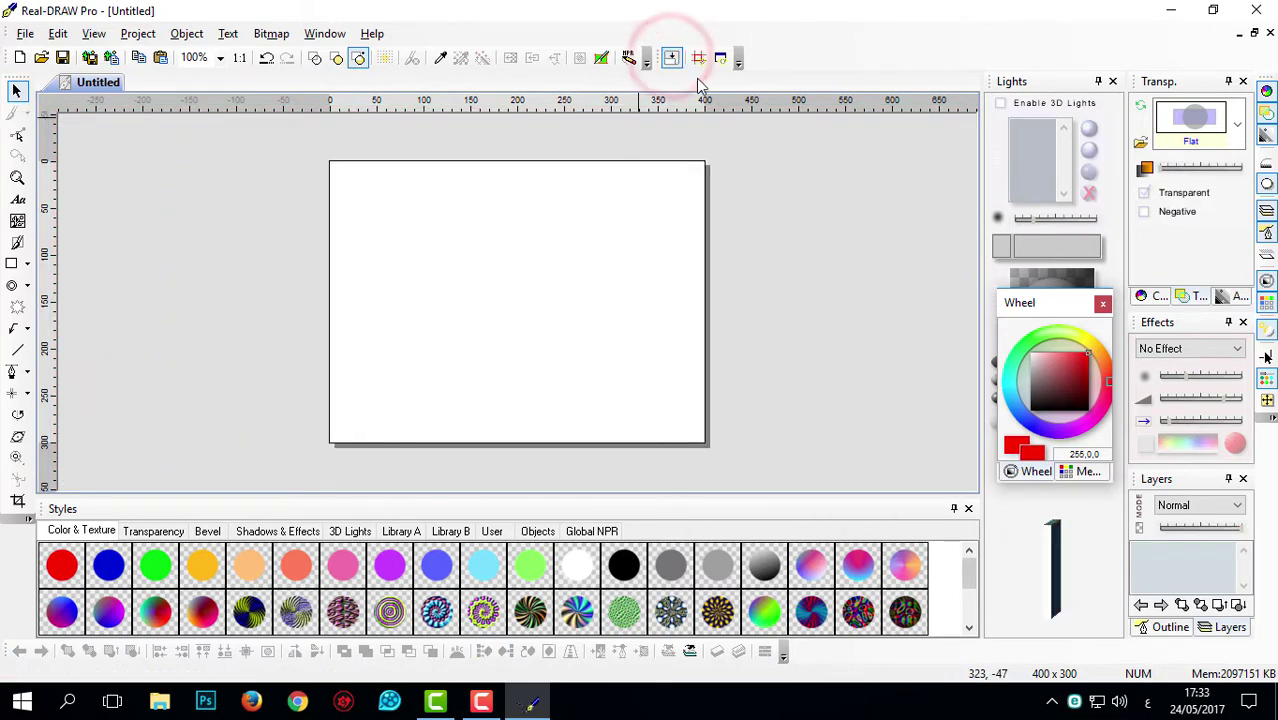
pyautogui.click(720, 57)
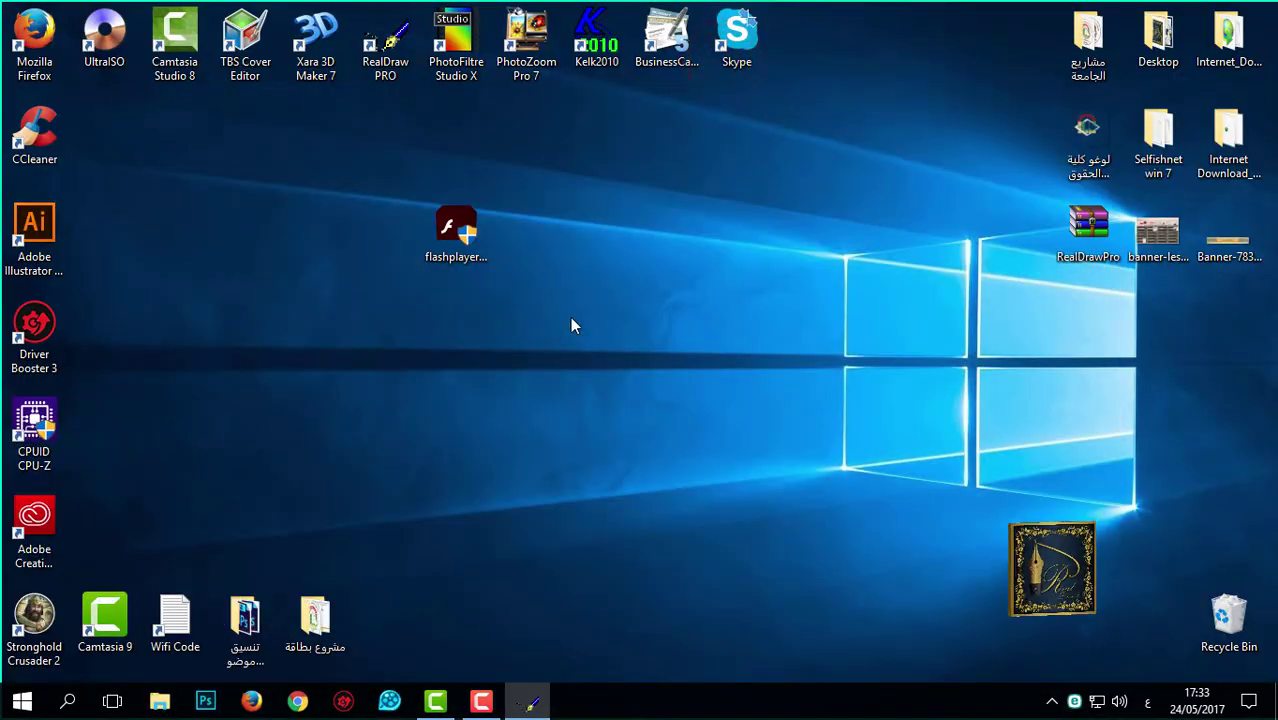
pyautogui.click(606, 263)
pyautogui.moveTo(606, 263); pyautogui.dragTo(551, 324)
pyautogui.press('Delete')
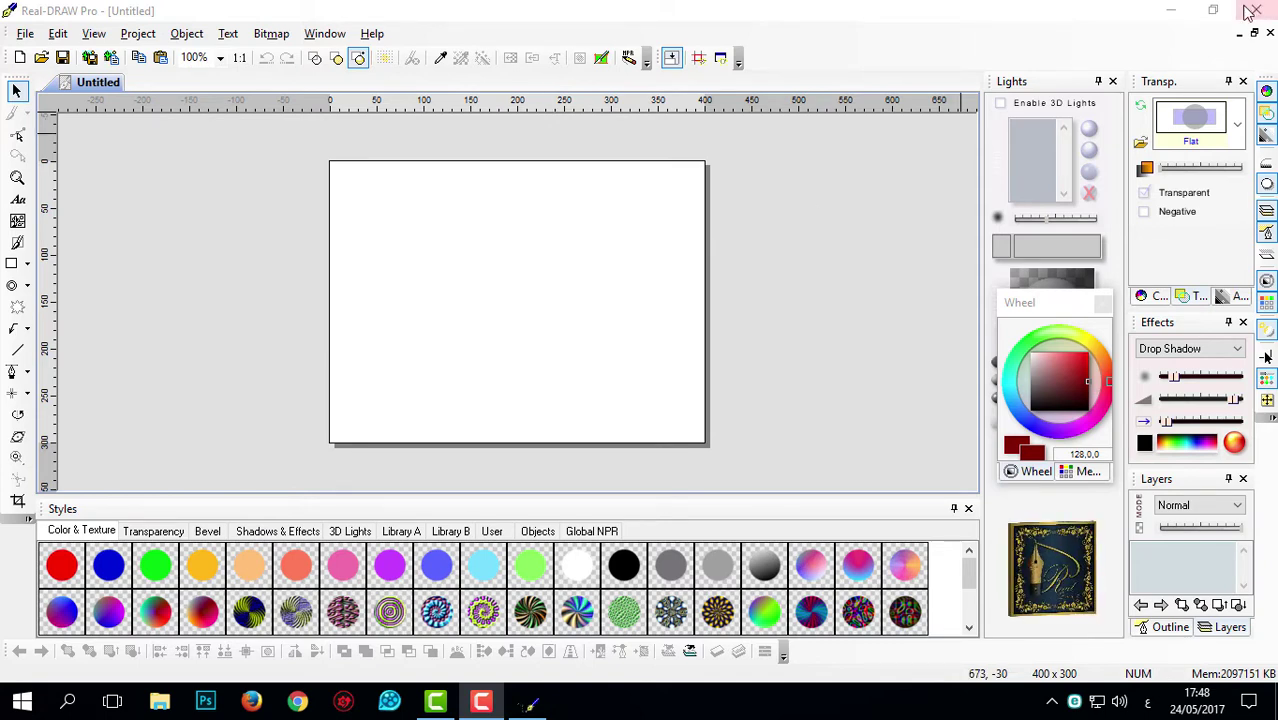
# Minimize the program, run the Flash Player installer on the desktop as administrator, and accept its license agreement.
pyautogui.click(1171, 10)
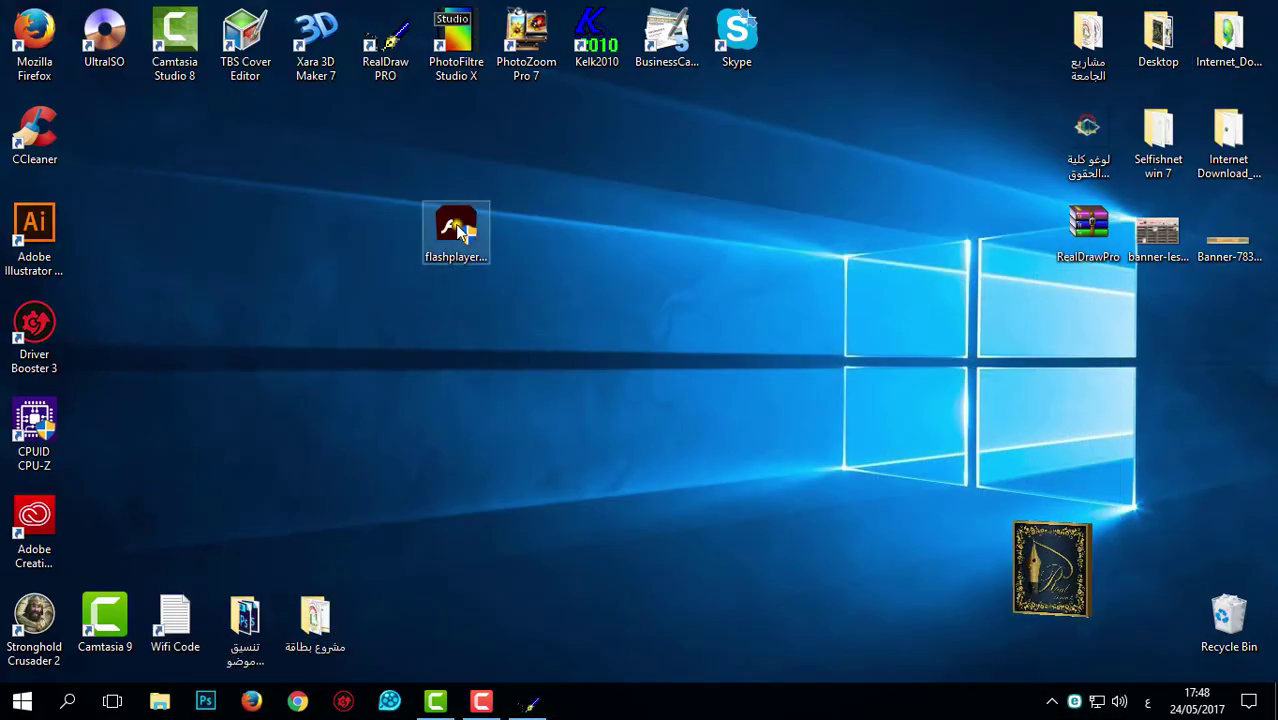
pyautogui.rightClick(457, 226)
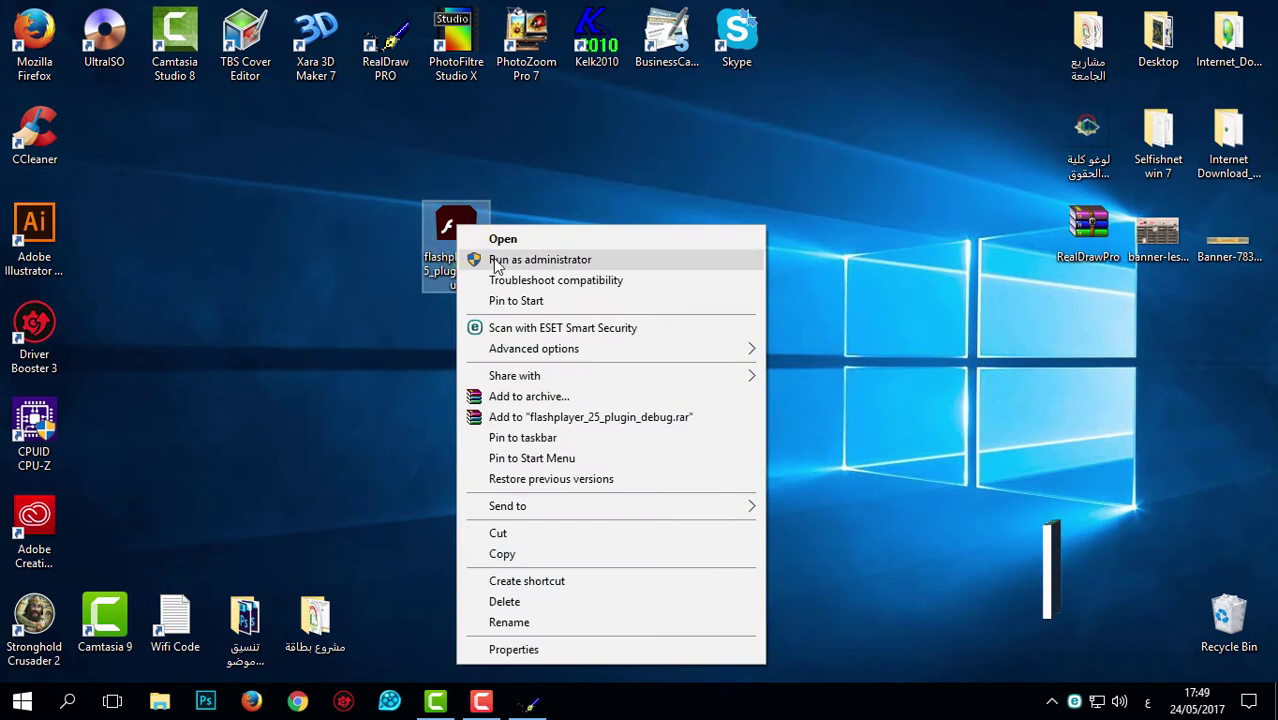
pyautogui.click(494, 261)
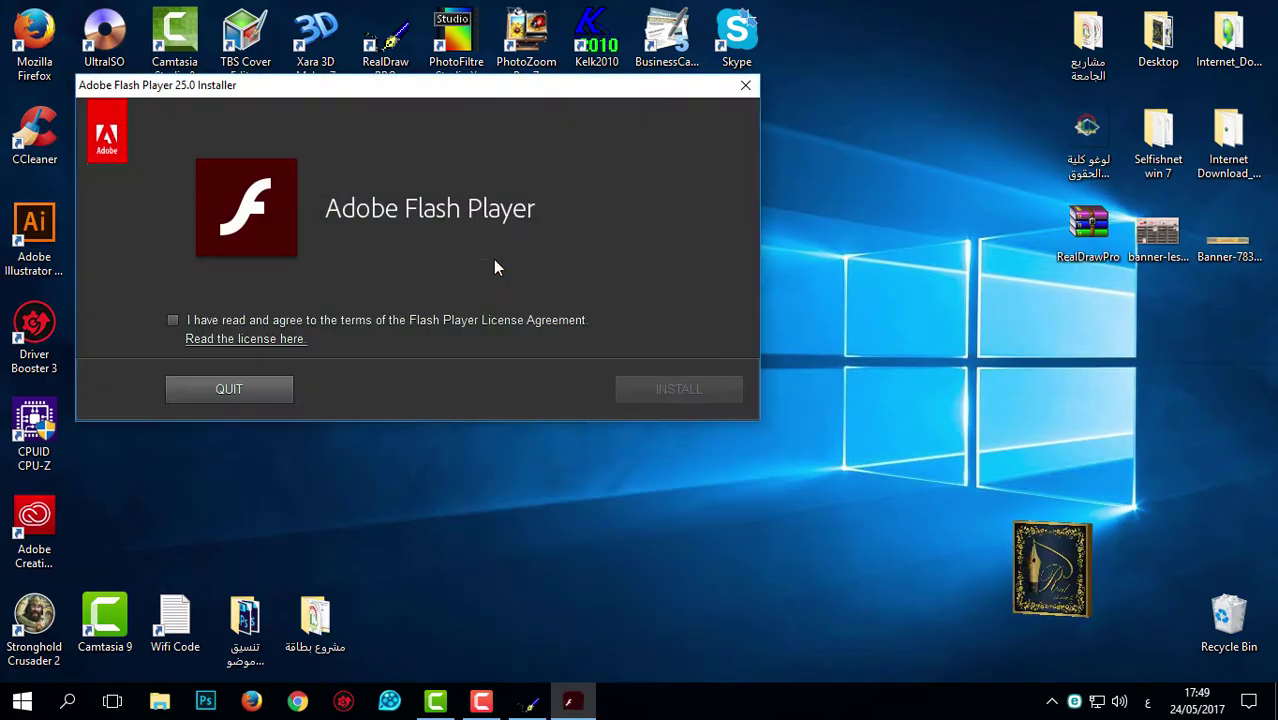
pyautogui.moveTo(445, 90); pyautogui.dragTo(546, 155)
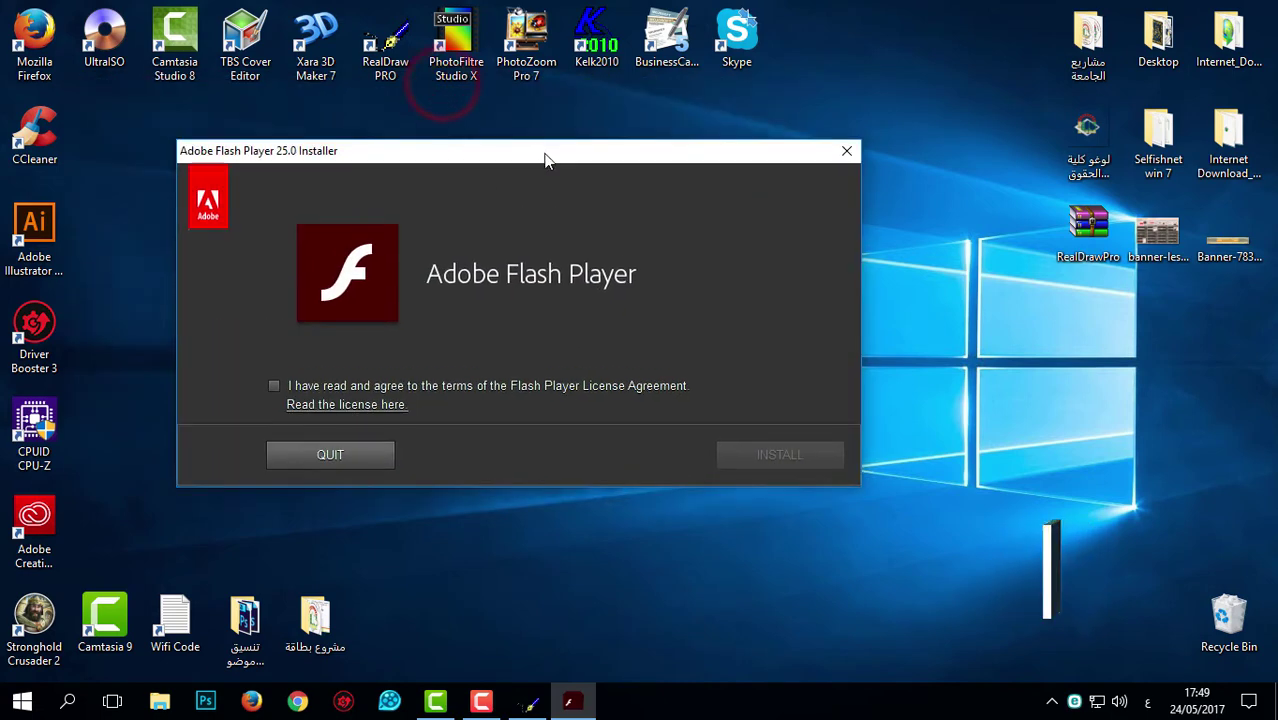
pyautogui.click(274, 387)
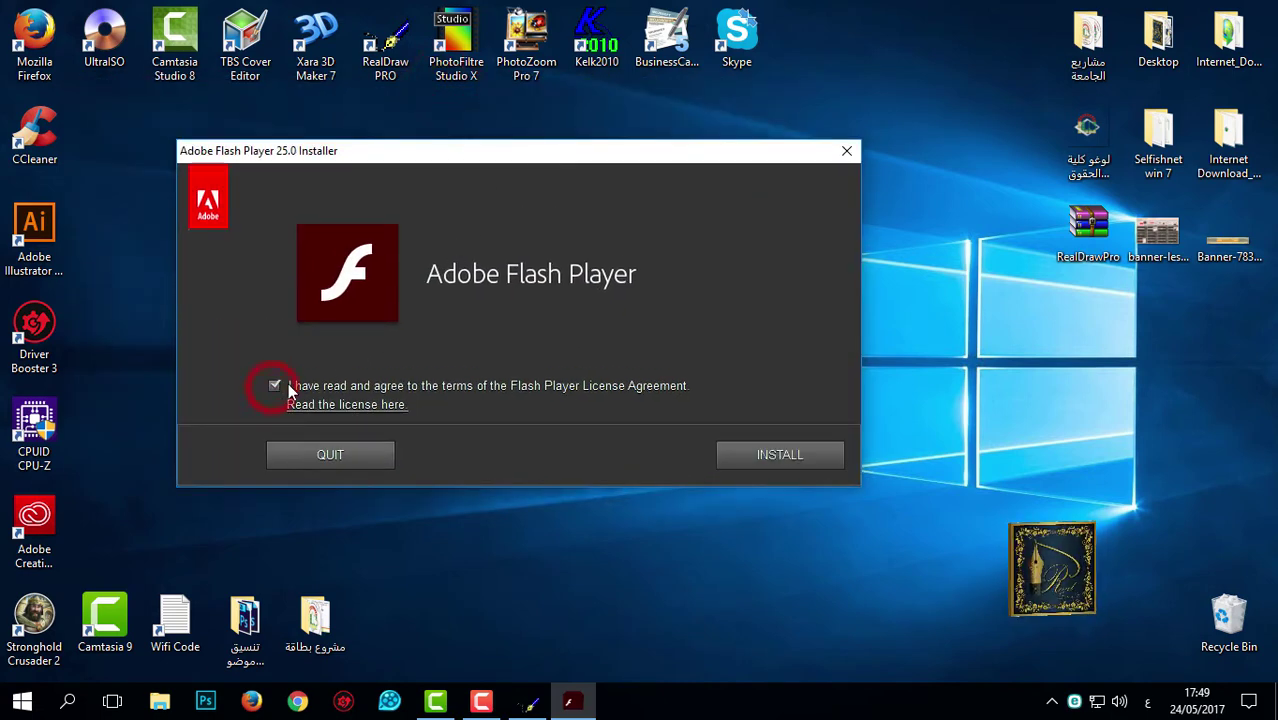
# Switch back to Real-DRAW Pro, capture the Adobe Flash Player 25.0 Installer window into the document, and move the installer aside.
pyautogui.click(527, 701)
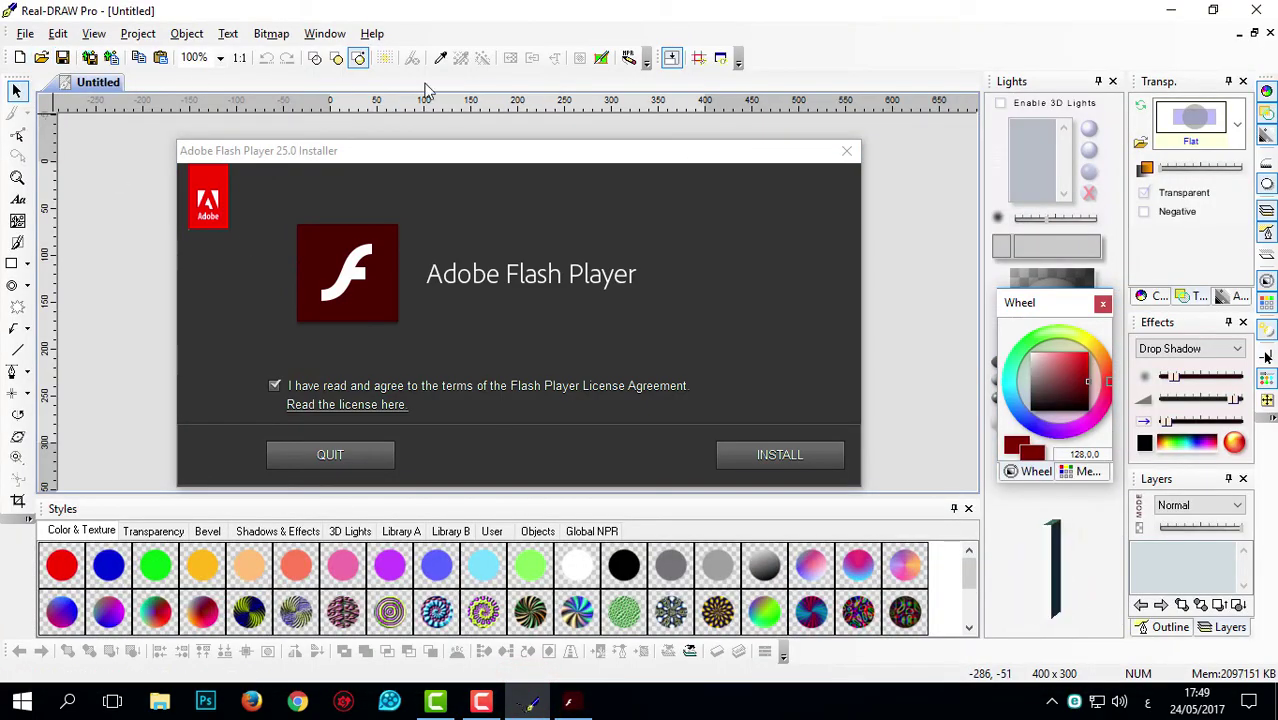
pyautogui.click(721, 57)
pyautogui.click(636, 154)
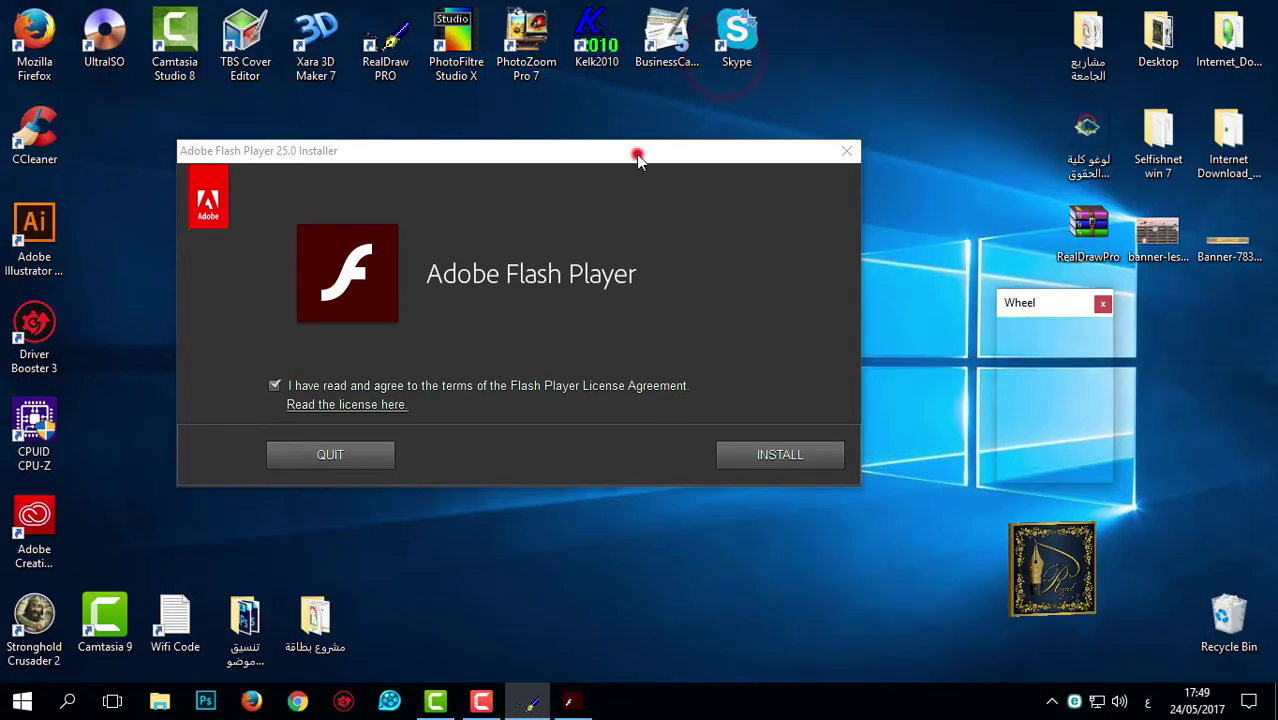
pyautogui.moveTo(604, 165); pyautogui.dragTo(768, 163)
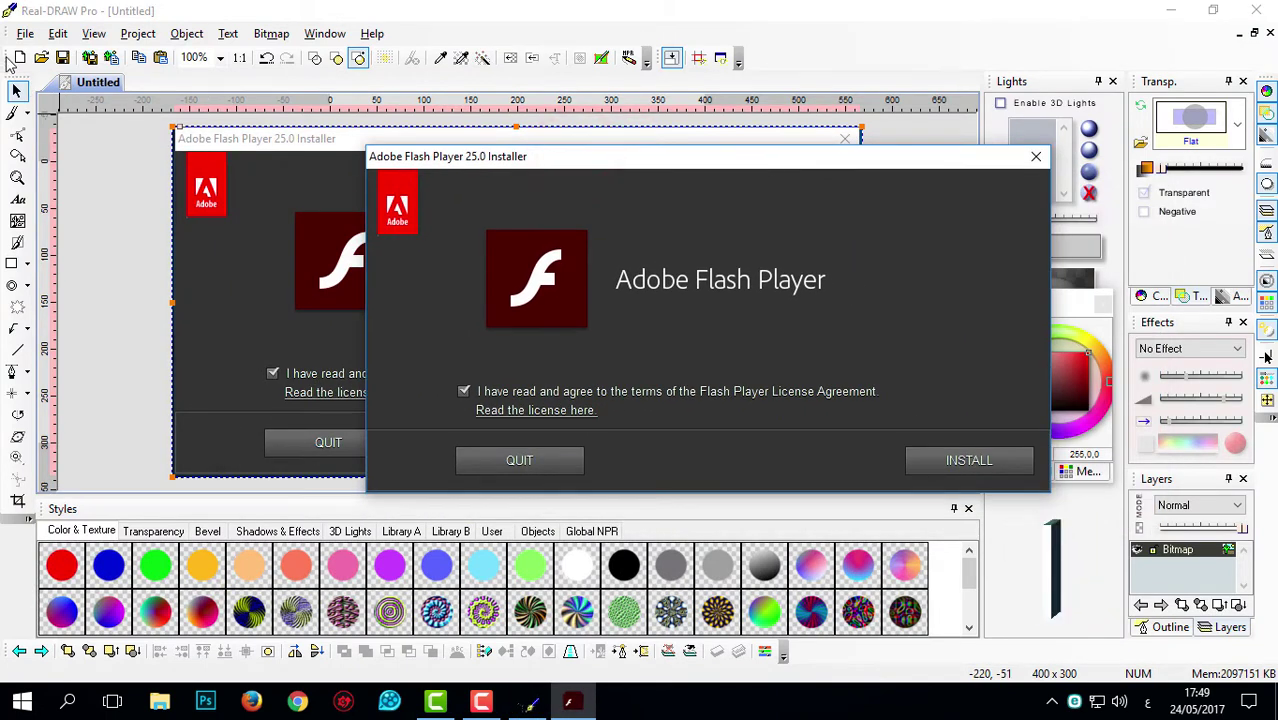
# Create a new blank document and start the Flash Player 25.0 installation.
pyautogui.click(18, 58)
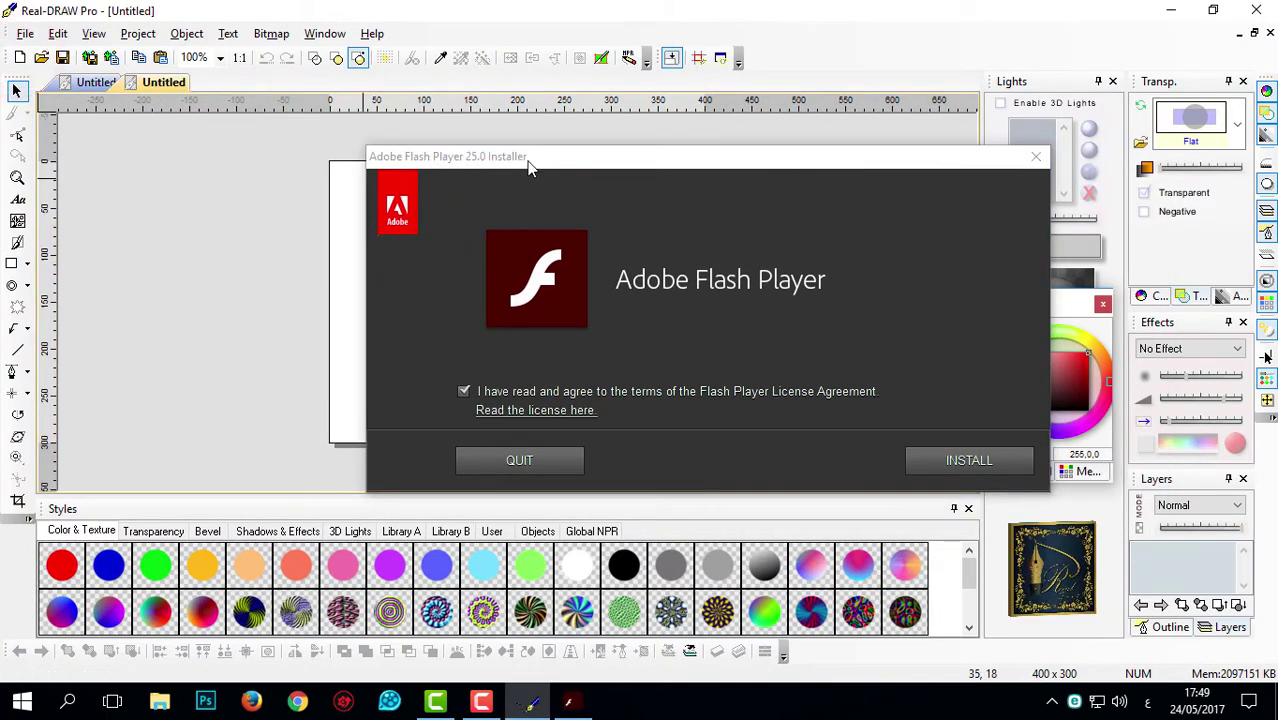
pyautogui.moveTo(530, 168); pyautogui.dragTo(391, 146)
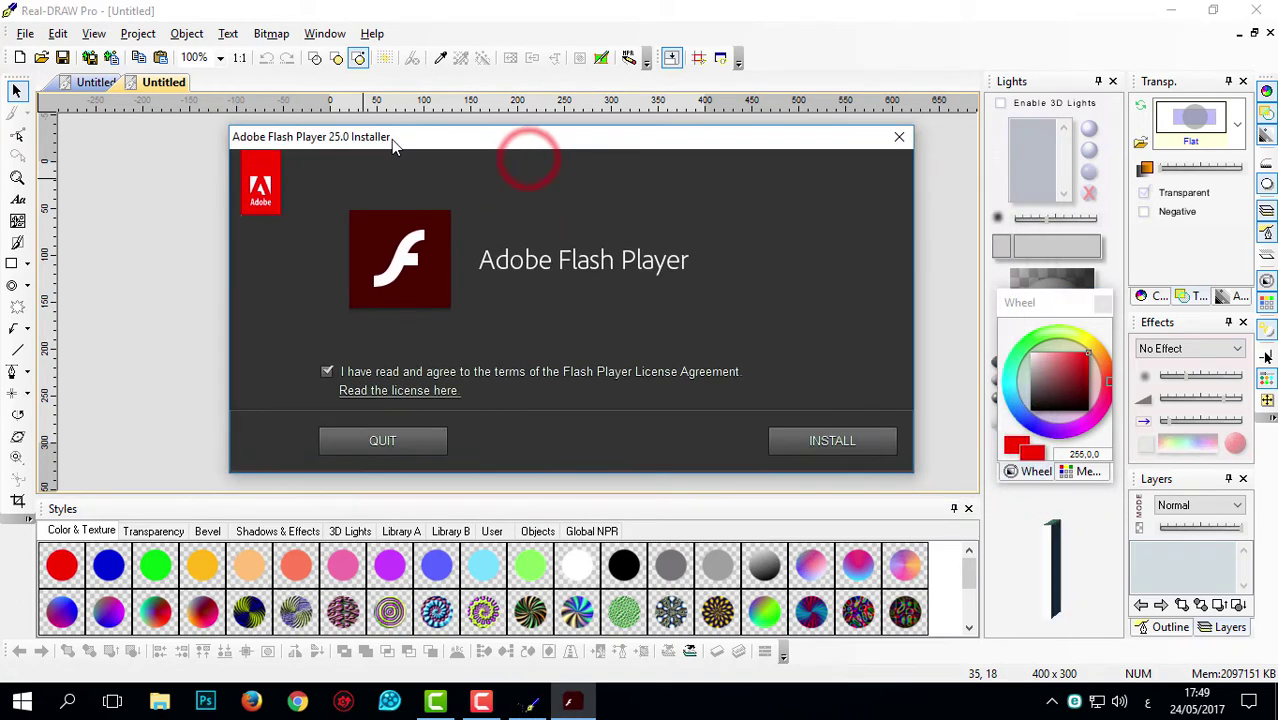
pyautogui.click(816, 434)
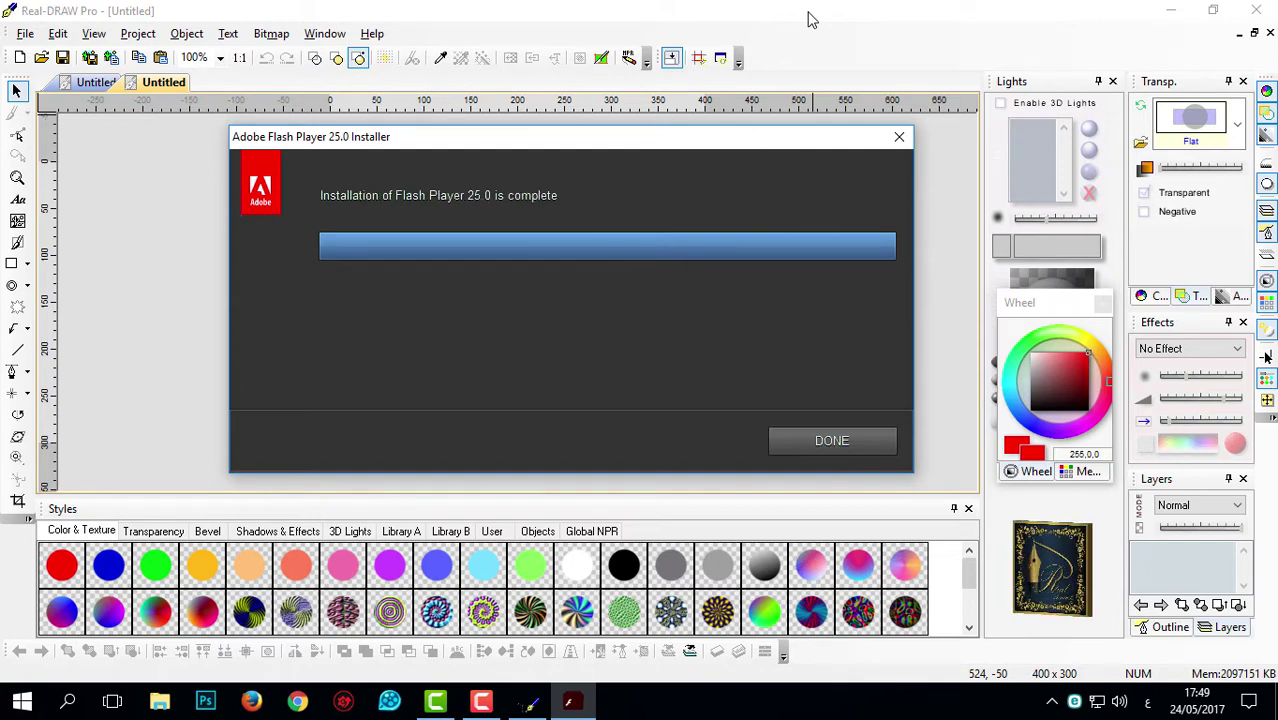
# Capture the installer window showing the finished installation into the new document and close the installer.
pyautogui.click(723, 60)
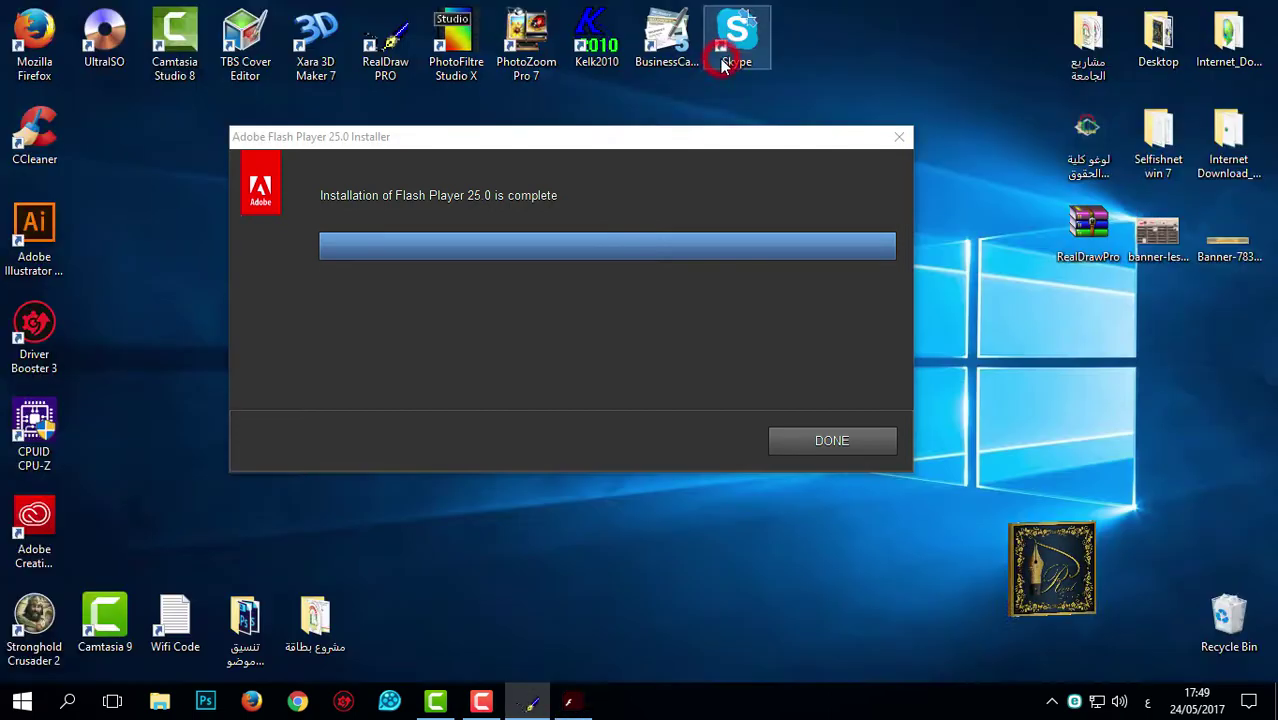
pyautogui.click(714, 140)
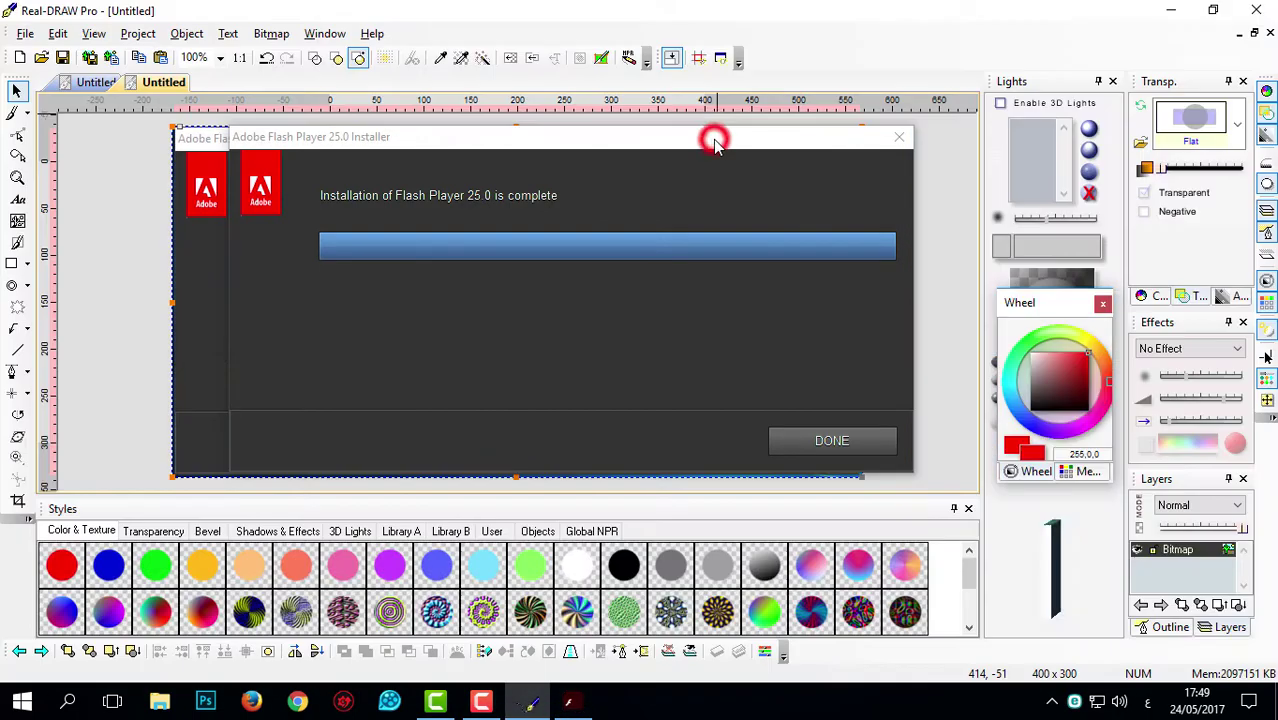
pyautogui.click(840, 444)
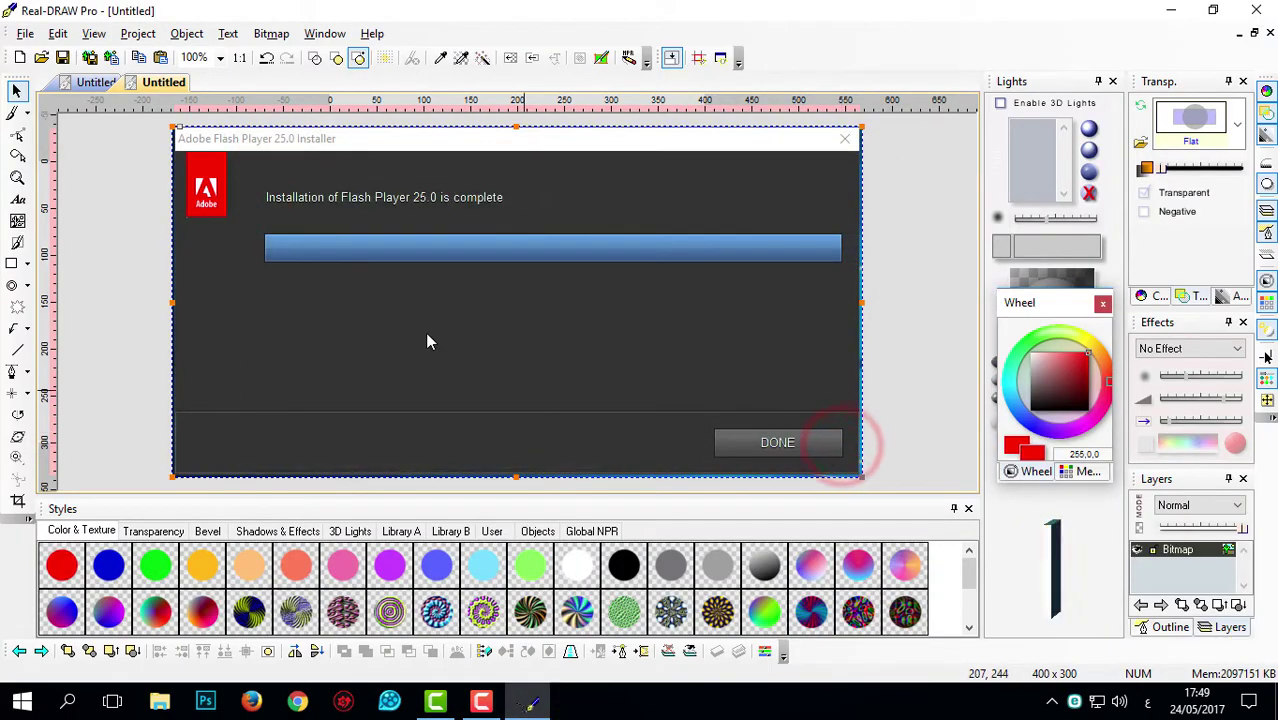
# Trim the canvas of both documents to fit the captured installer windows.
pyautogui.click(138, 33)
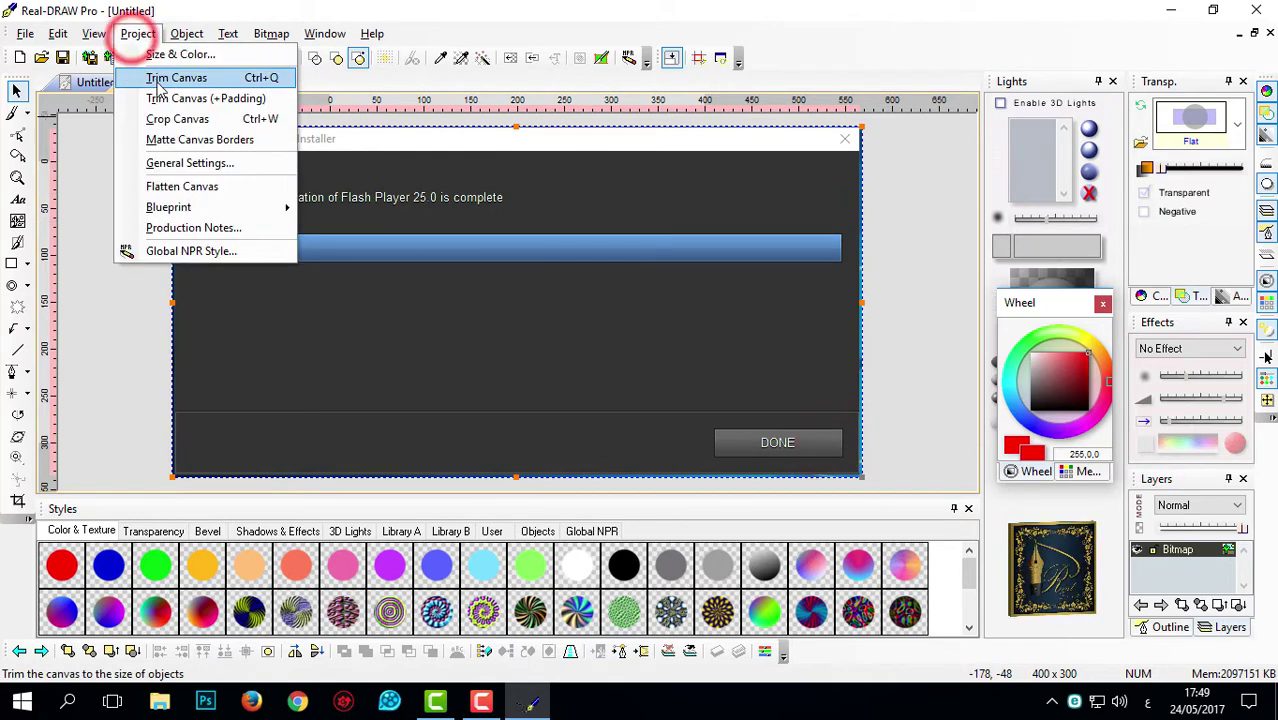
pyautogui.click(158, 86)
pyautogui.click(95, 82)
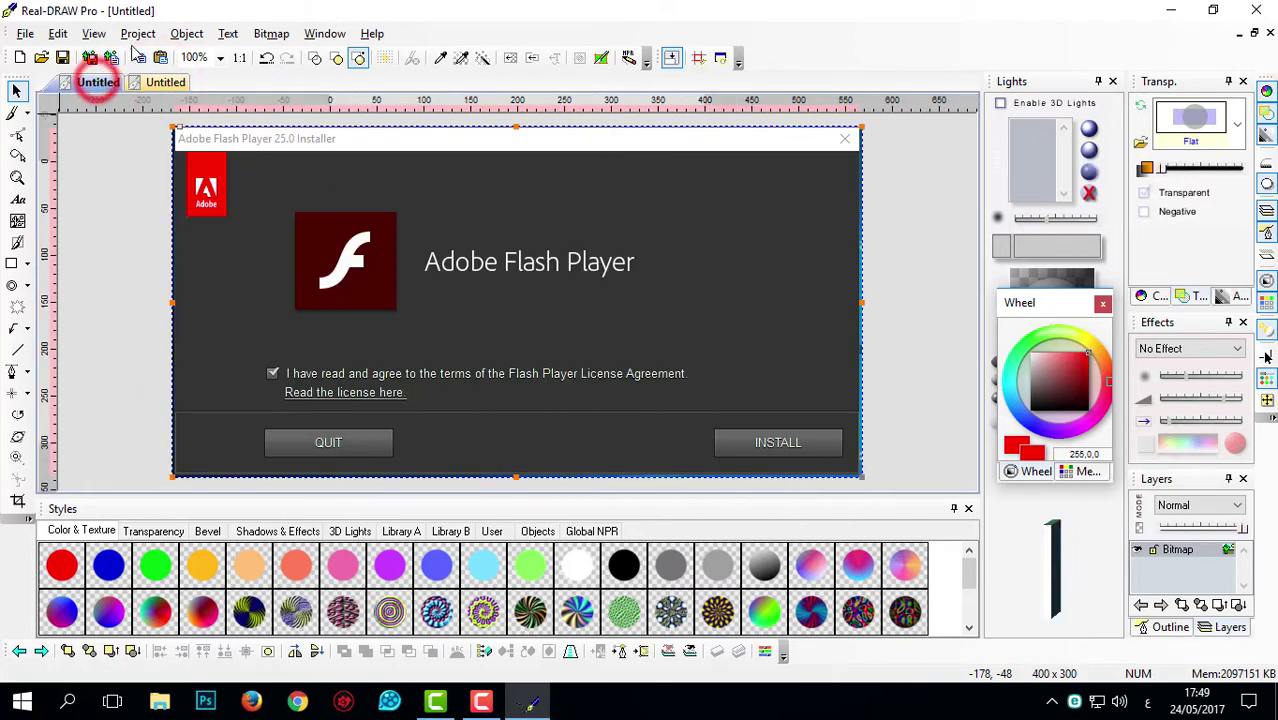
pyautogui.click(138, 33)
pyautogui.click(177, 77)
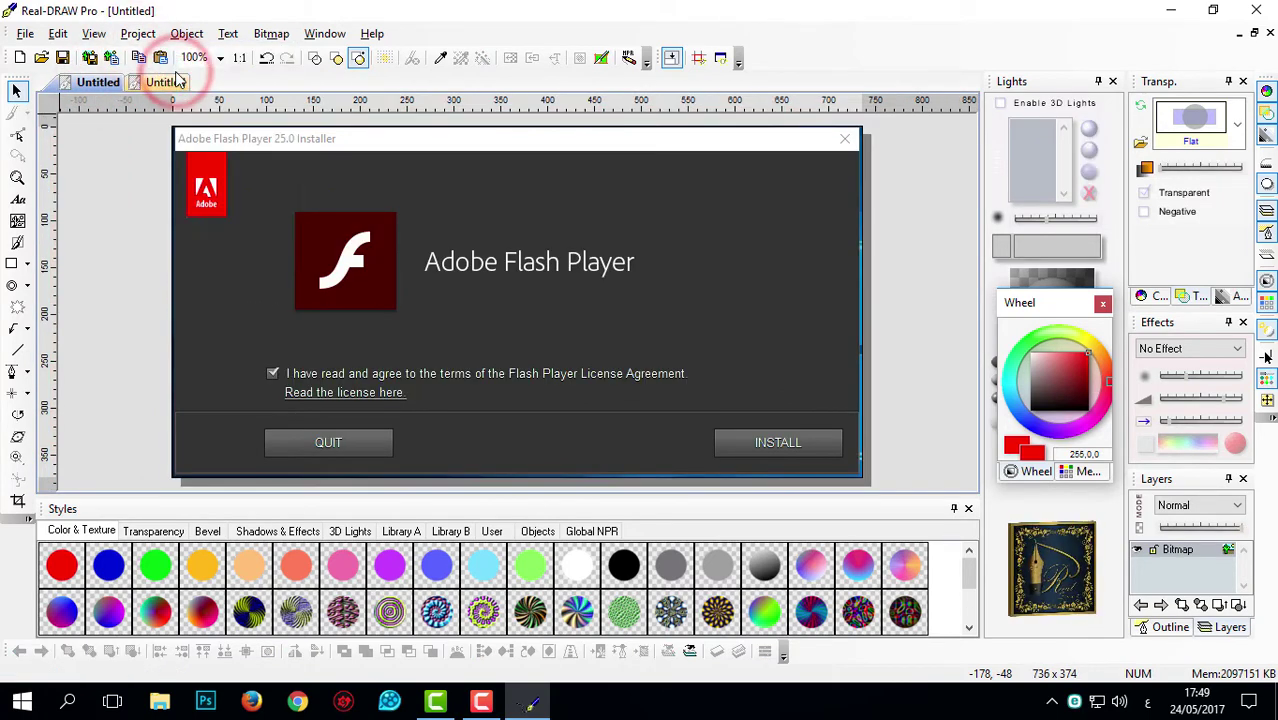
# Insert the embossed round copyright seal from the User objects, shrink it and place it over the window beside the Adobe Flash Player title.
pyautogui.click(537, 531)
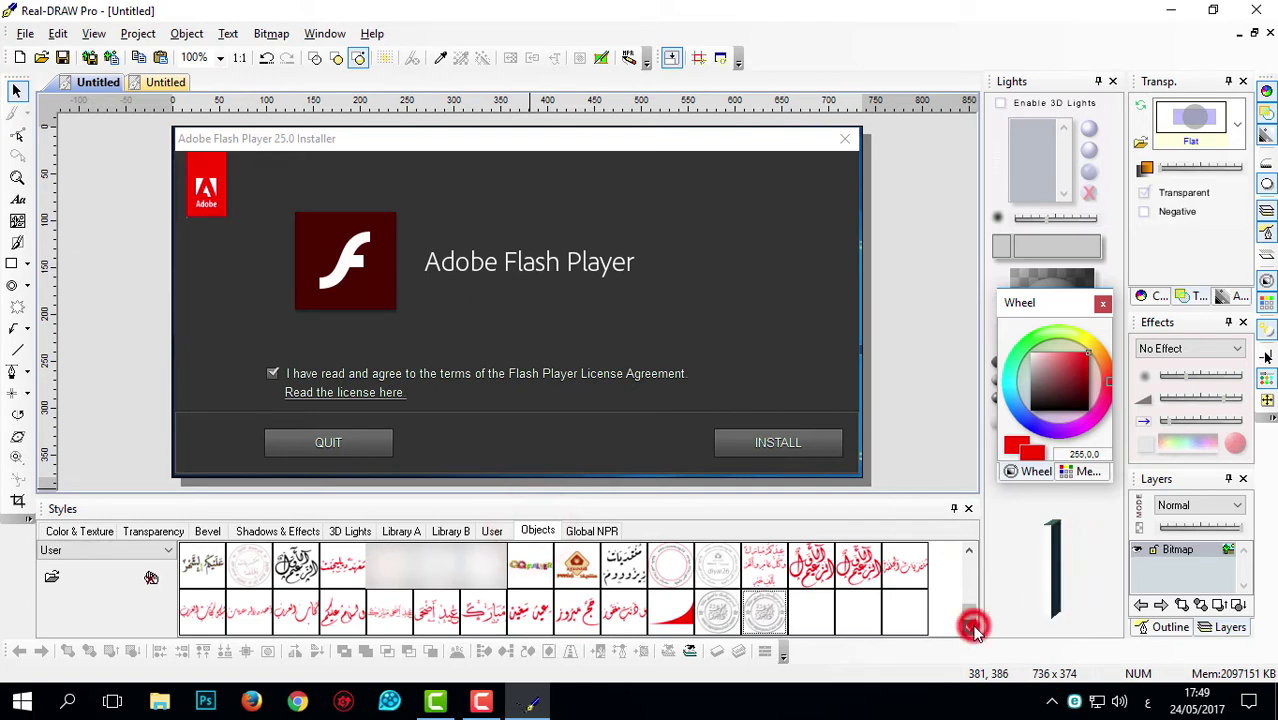
pyautogui.moveTo(765, 611); pyautogui.dragTo(657, 338)
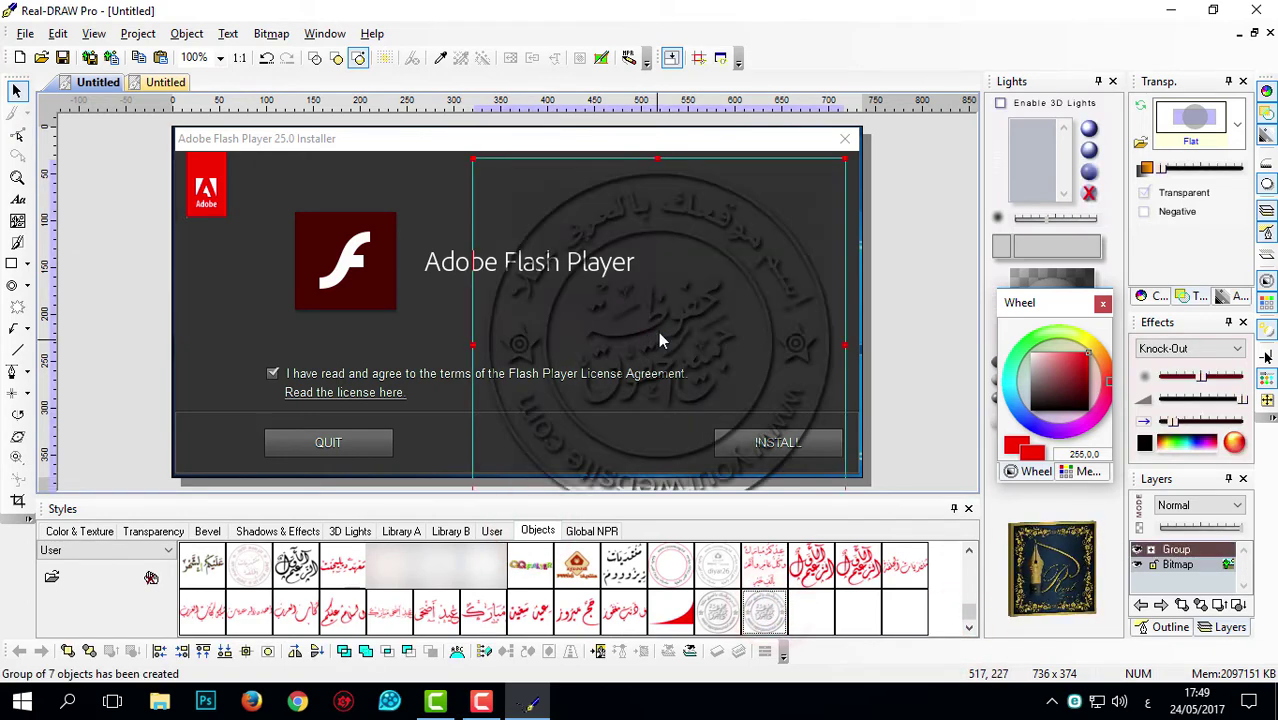
pyautogui.moveTo(846, 158); pyautogui.dragTo(708, 298)
pyautogui.click(603, 394)
pyautogui.moveTo(603, 394); pyautogui.dragTo(707, 284)
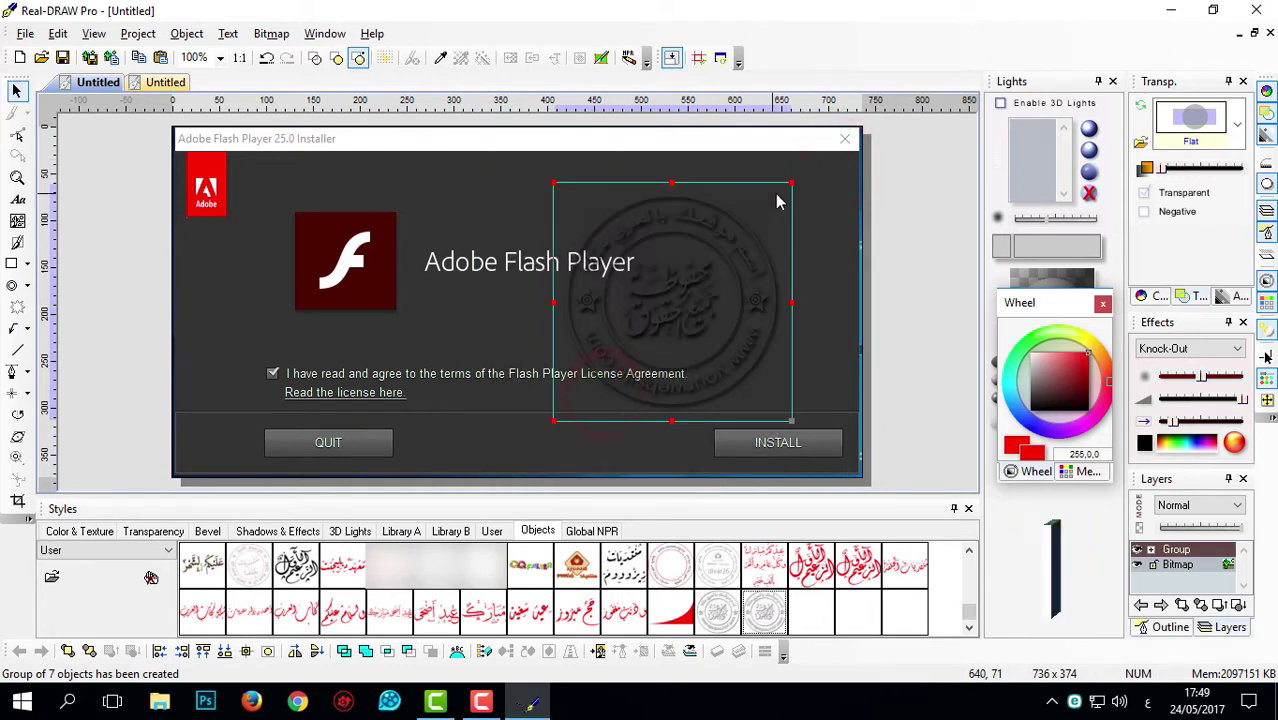
pyautogui.moveTo(790, 183); pyautogui.dragTo(778, 197)
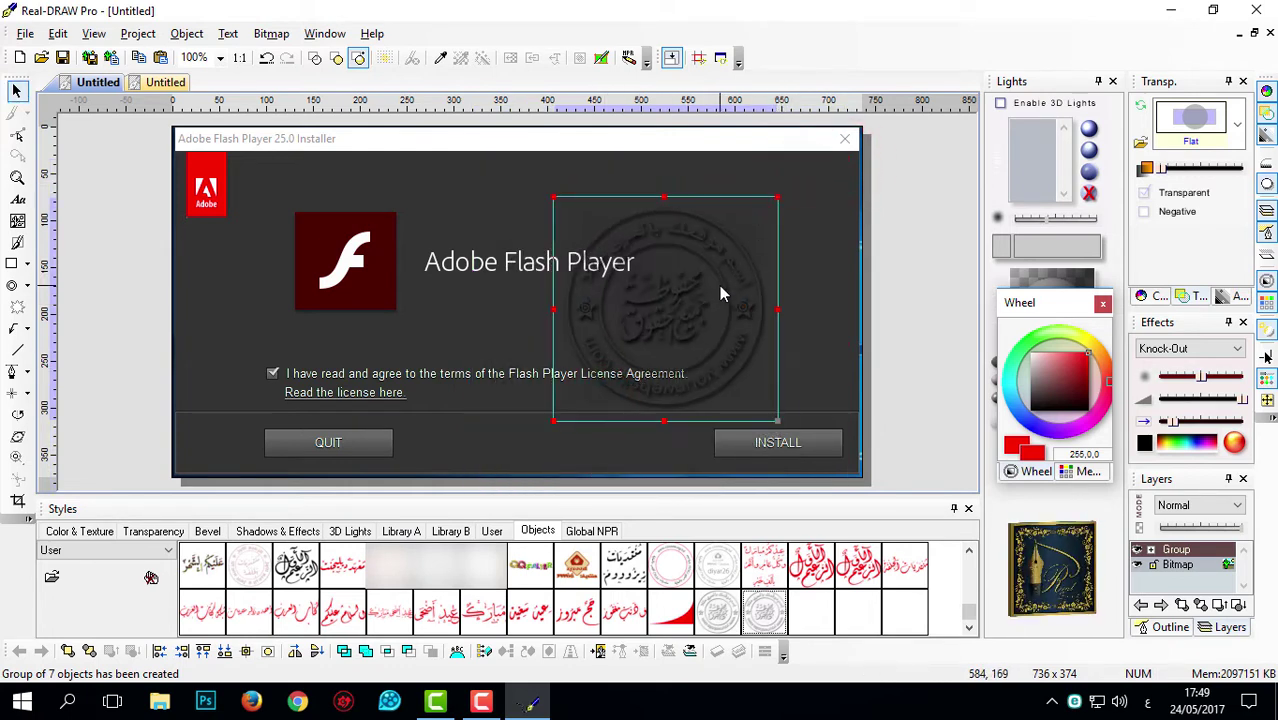
pyautogui.moveTo(721, 284); pyautogui.dragTo(733, 313)
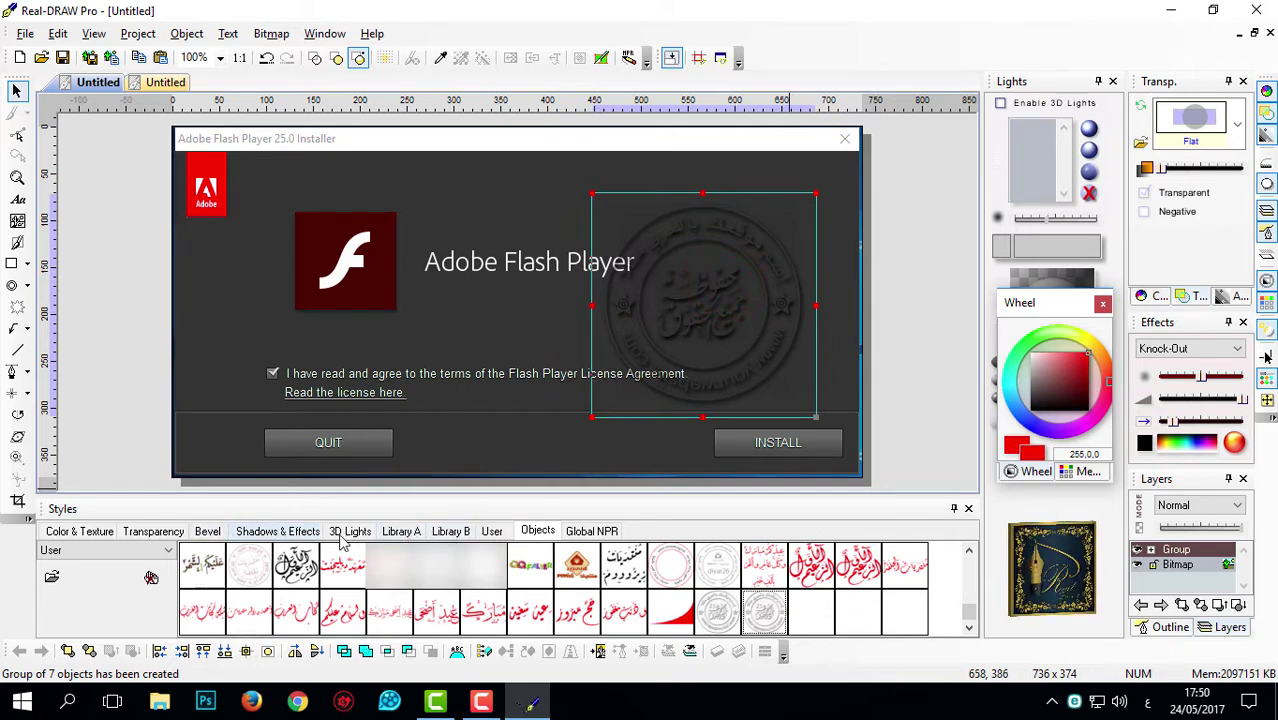
# Apply the flat mid-grey Library A style Style134 to the seal, shrink it slightly and position it just clear of the title.
pyautogui.click(404, 531)
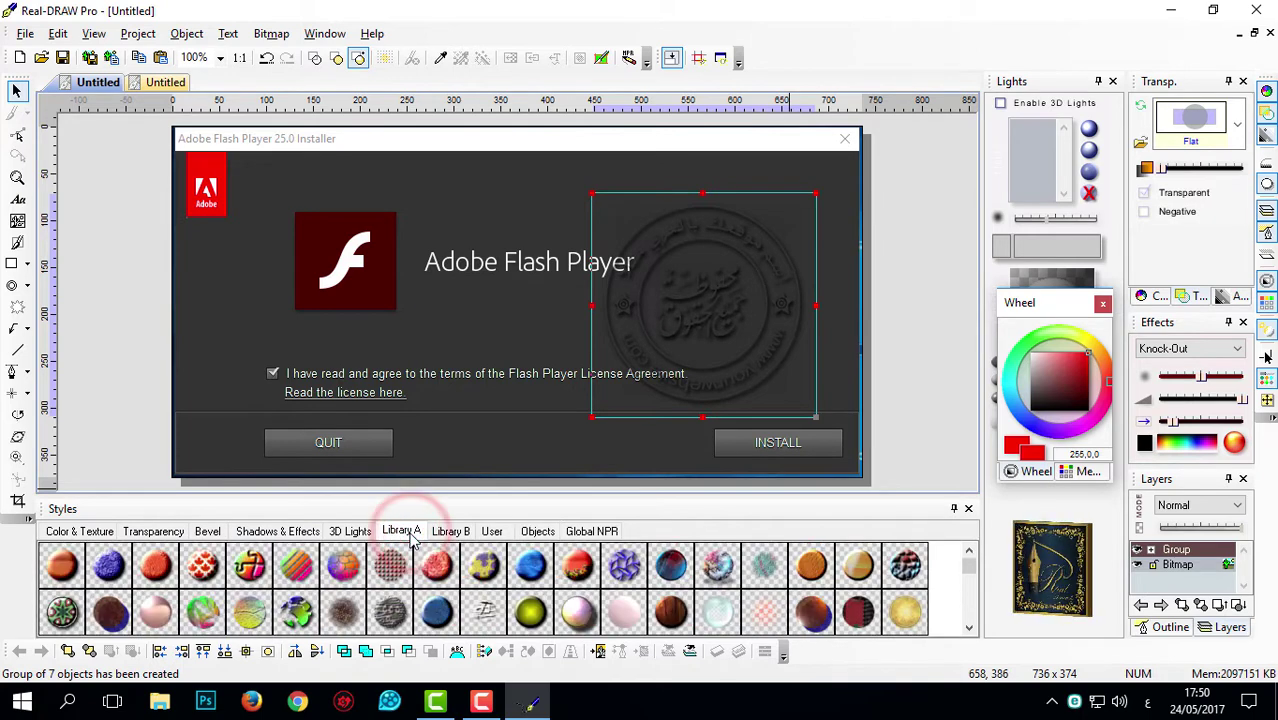
pyautogui.click(969, 630)
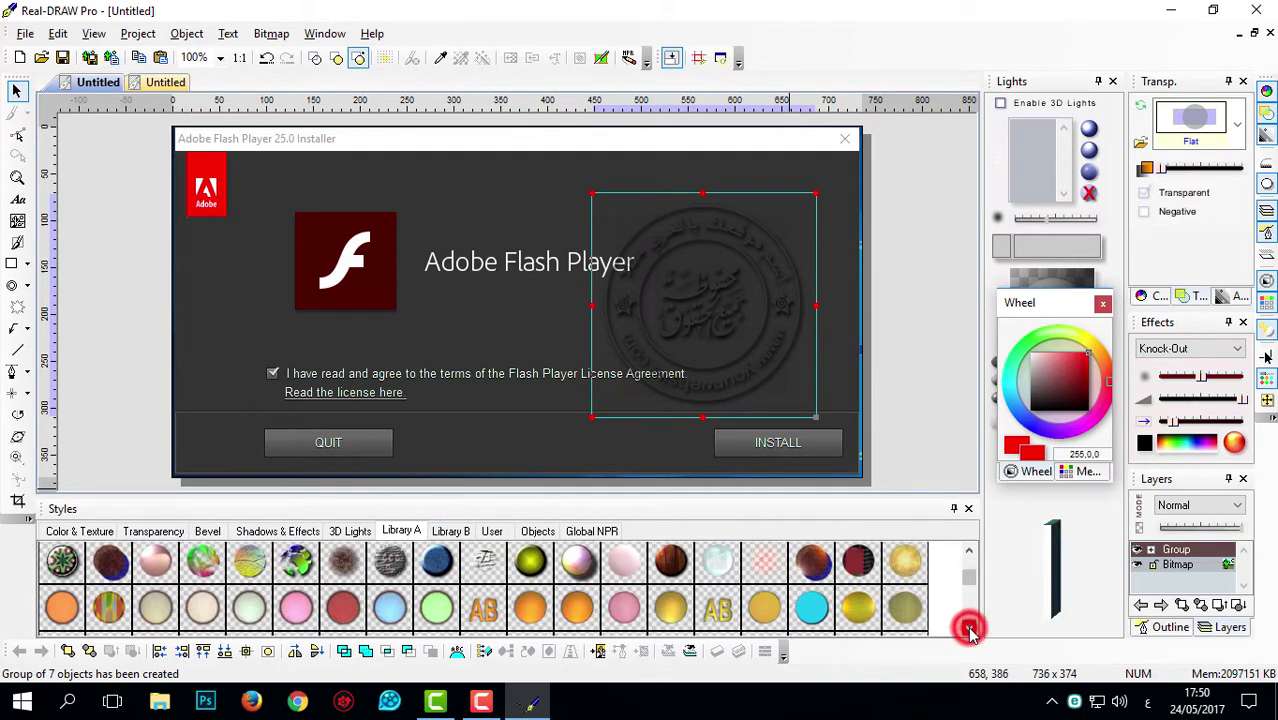
pyautogui.click(969, 630)
pyautogui.click(969, 630)
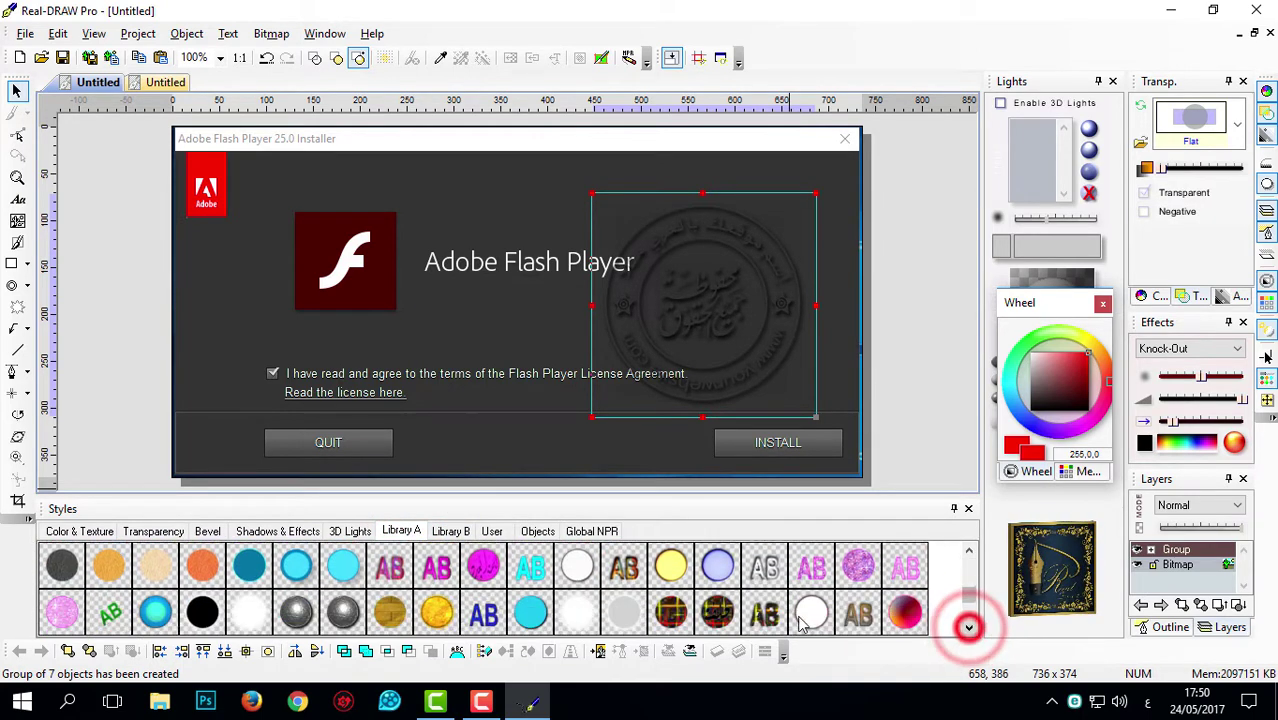
pyautogui.click(61, 567)
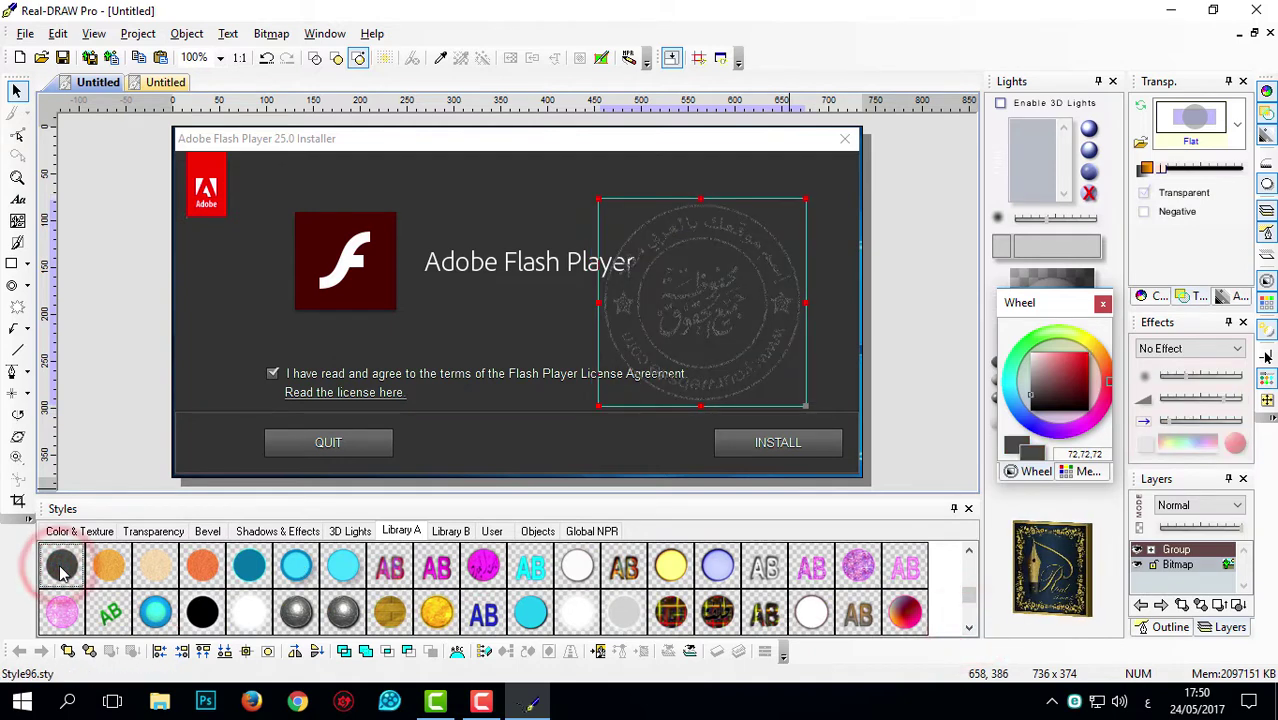
pyautogui.scroll(-1, 92, 567)
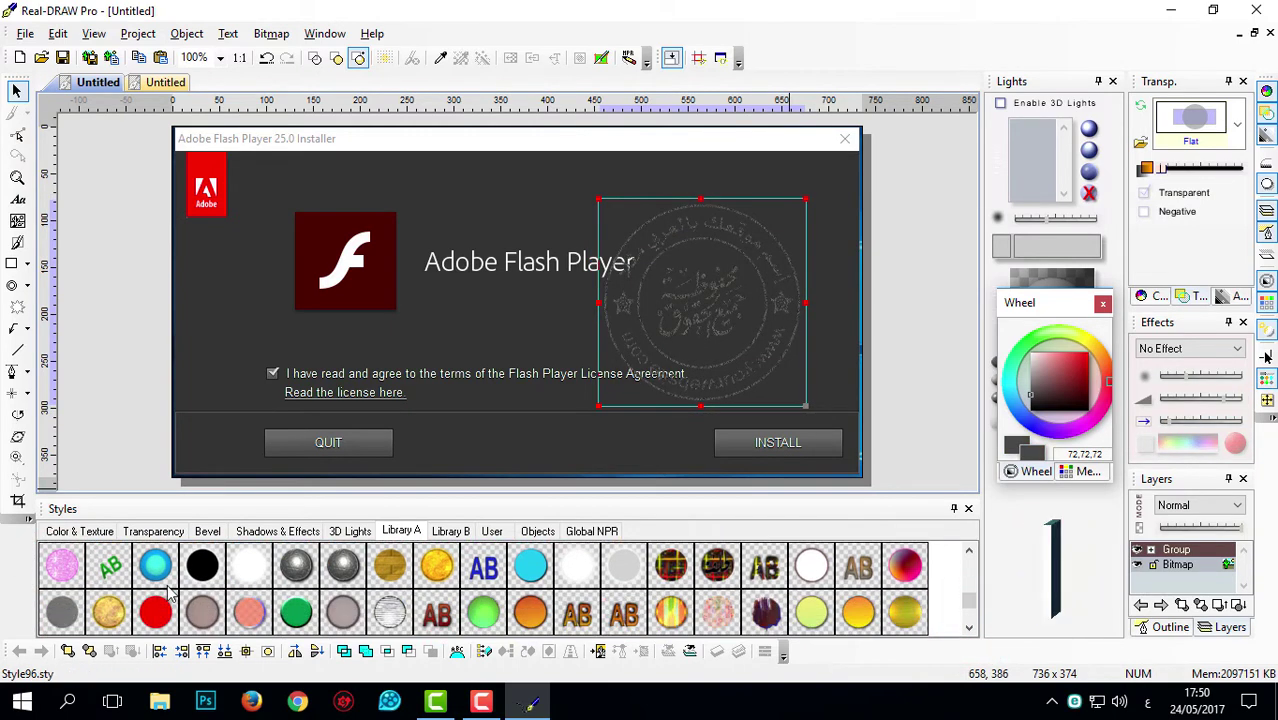
pyautogui.scroll(-1, 70, 615)
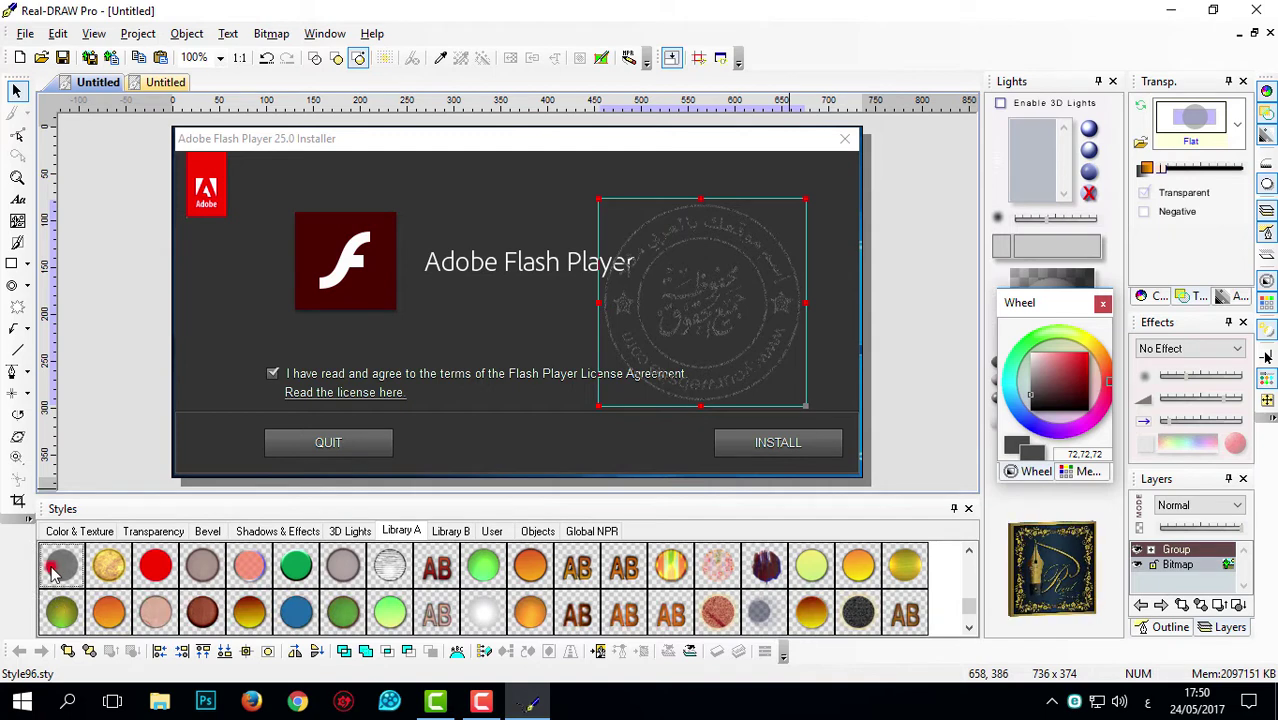
pyautogui.click(55, 568)
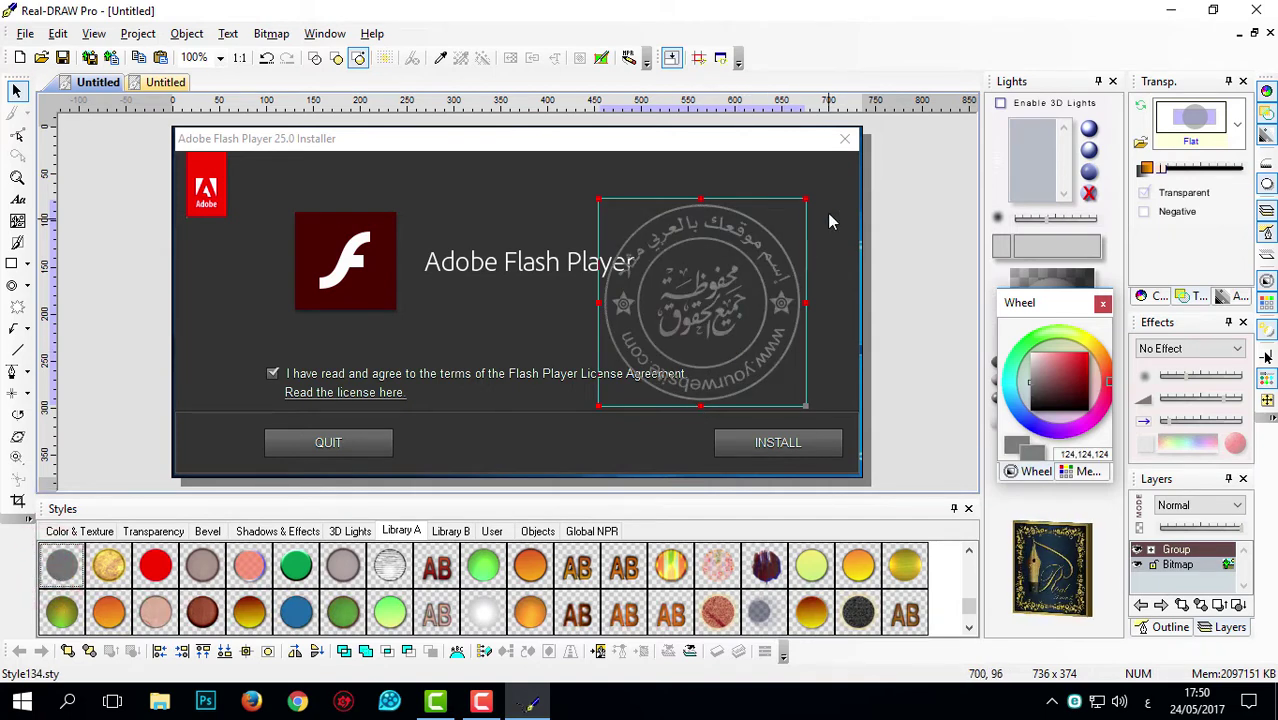
pyautogui.moveTo(807, 204); pyautogui.dragTo(787, 219)
pyautogui.moveTo(716, 300)
pyautogui.mouseDown()
pyautogui.moveTo(752, 293)
pyautogui.moveTo(739, 307)
pyautogui.mouseUp()
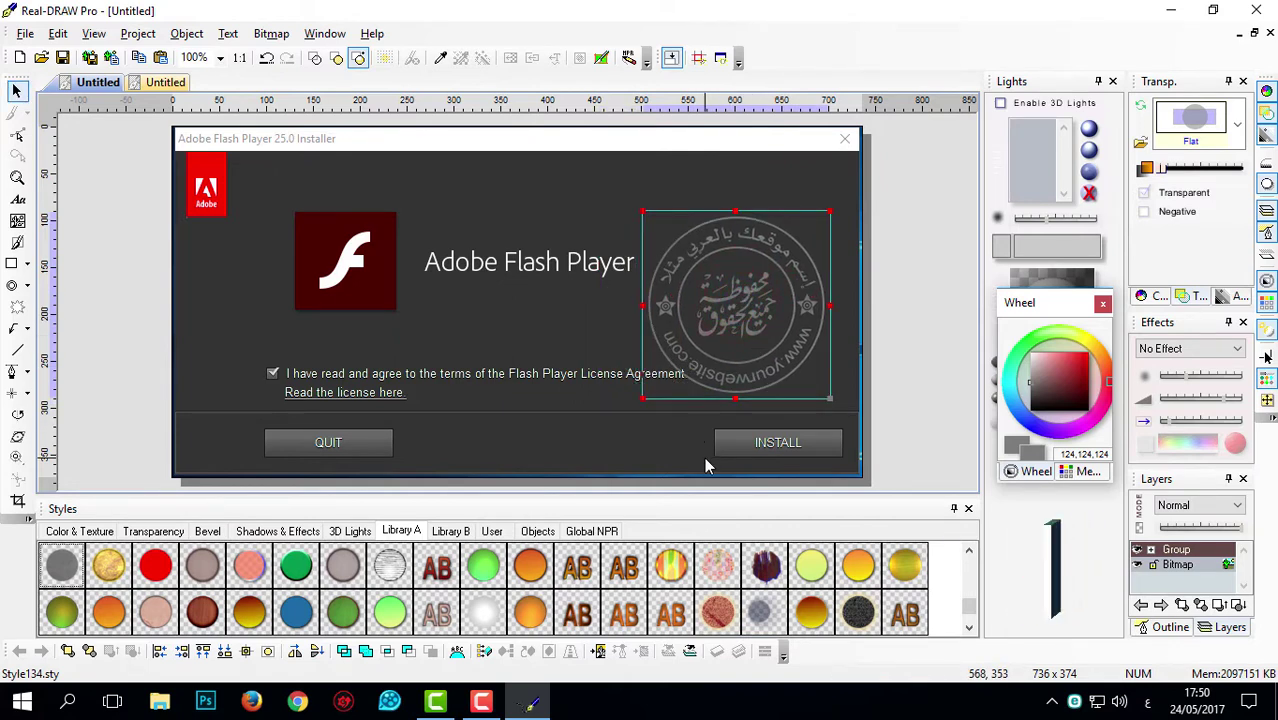
# Insert a rectangular speech balloon from the Balloons objects, shrink it and place it with its tip at the license agreement checkbox.
pyautogui.click(541, 532)
pyautogui.click(103, 555)
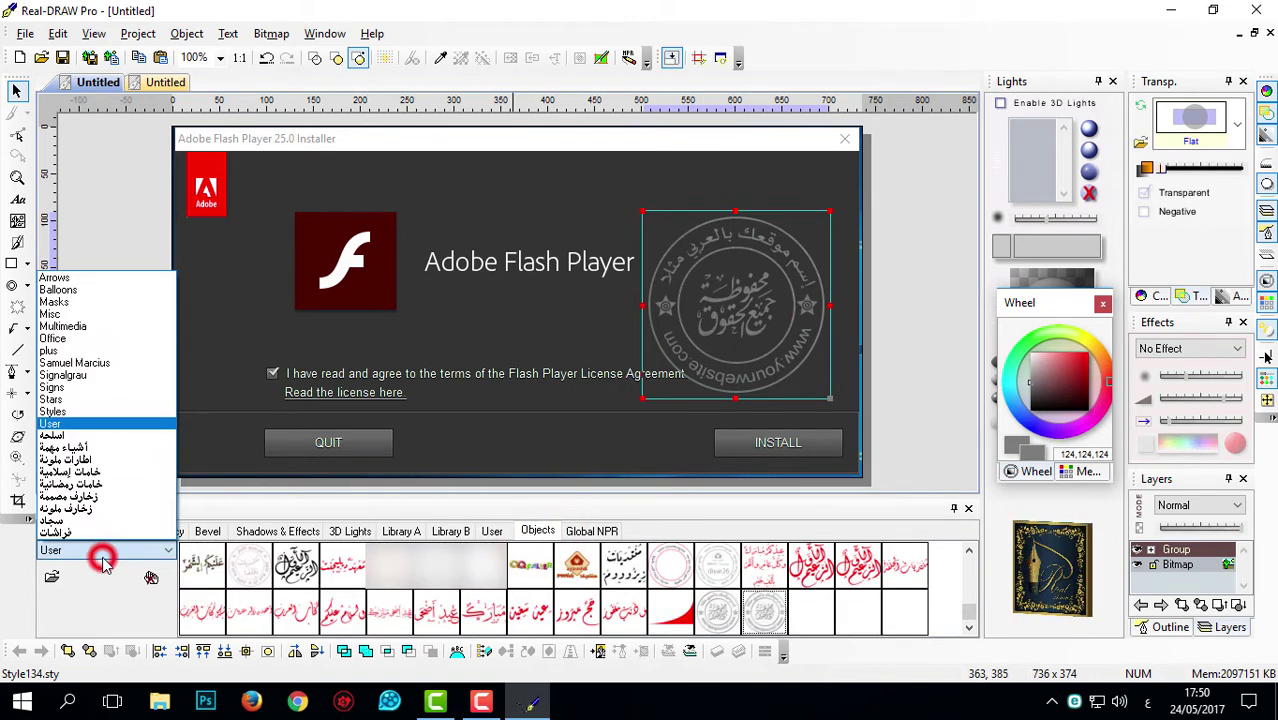
pyautogui.click(94, 292)
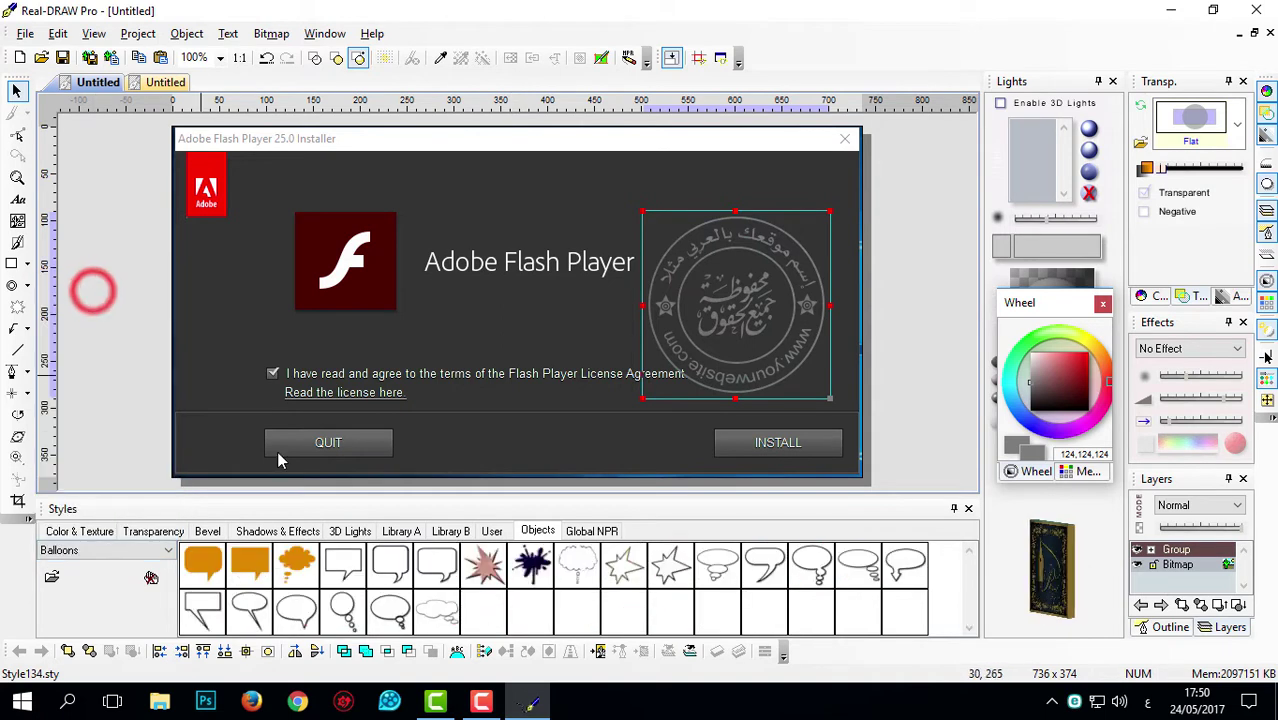
pyautogui.click(320, 278)
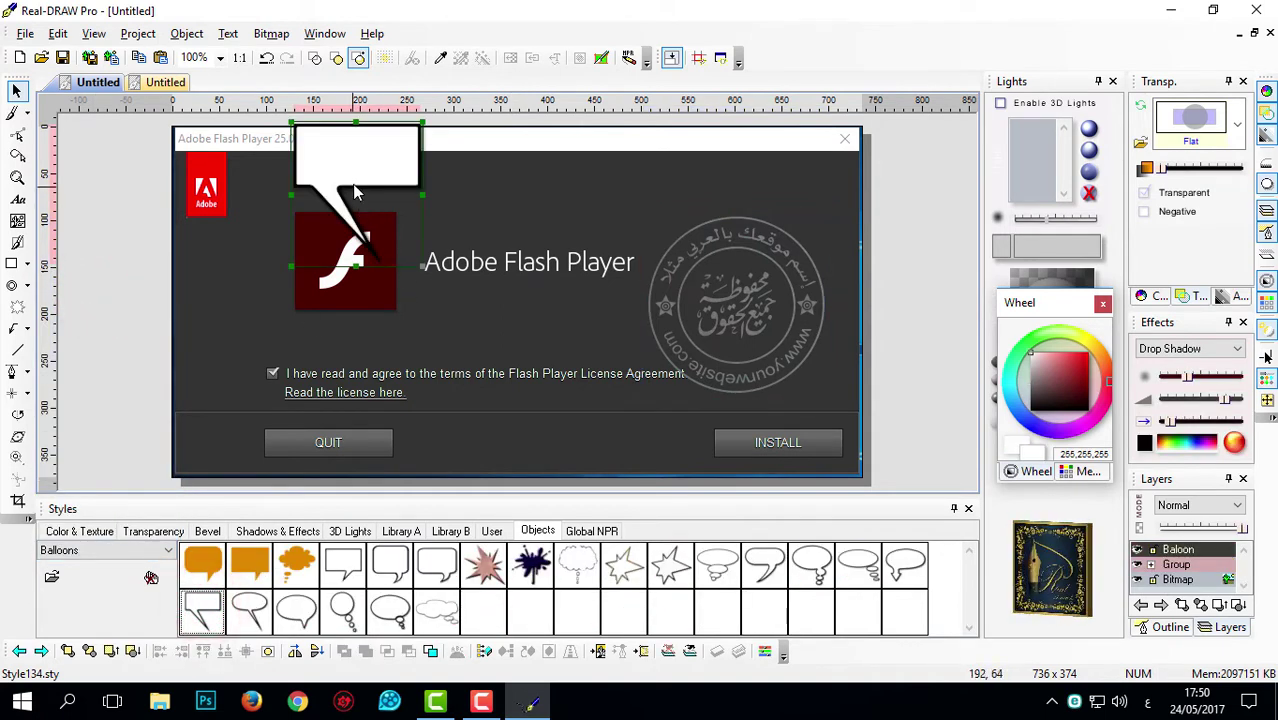
pyautogui.moveTo(355, 193); pyautogui.dragTo(225, 272)
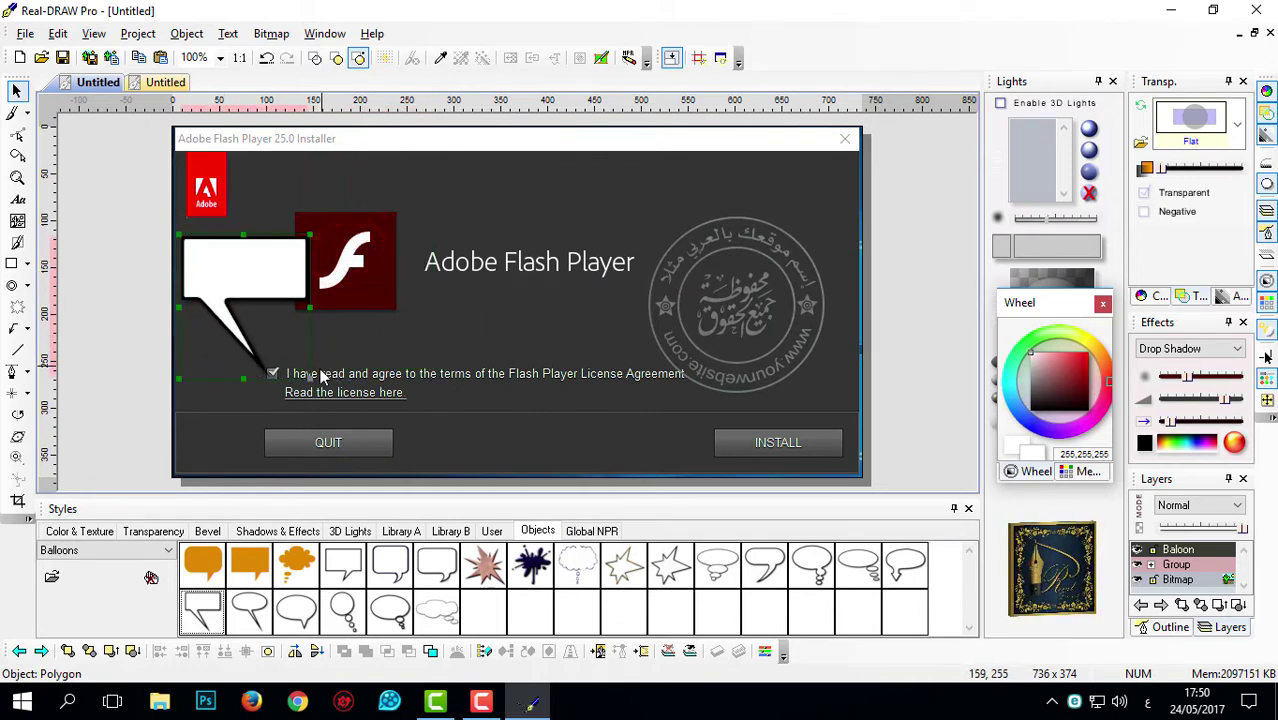
pyautogui.moveTo(312, 378); pyautogui.dragTo(267, 329)
pyautogui.moveTo(222, 255); pyautogui.dragTo(248, 304)
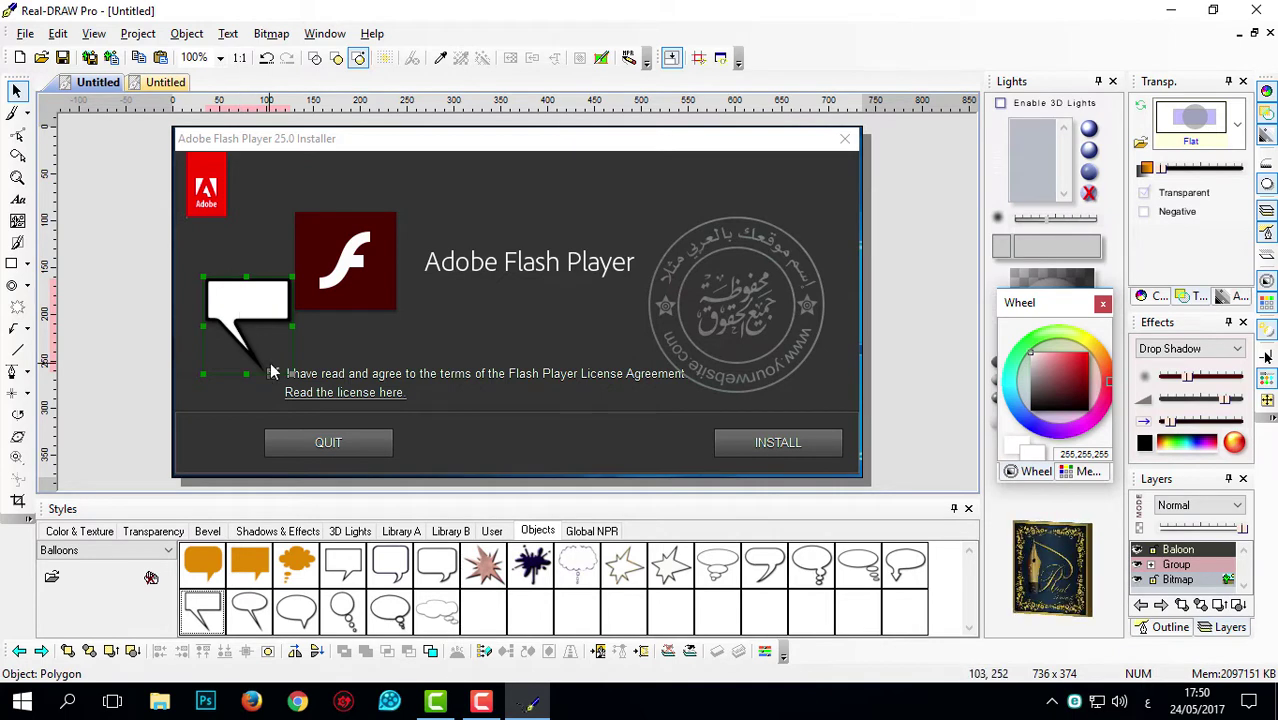
# Apply the semi-transparent salmon Library A style Style138 to the speech balloon.
pyautogui.click(403, 533)
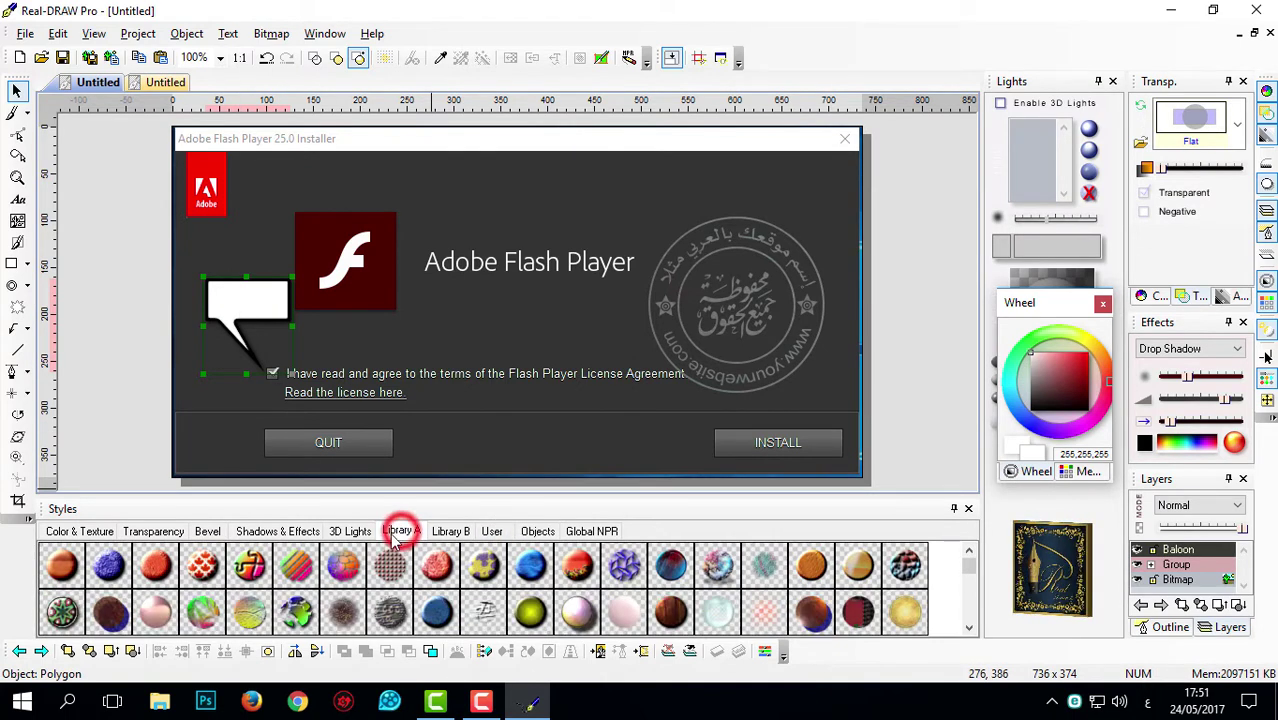
pyautogui.click(968, 629)
pyautogui.click(968, 629)
pyautogui.click(968, 629)
pyautogui.click(968, 629)
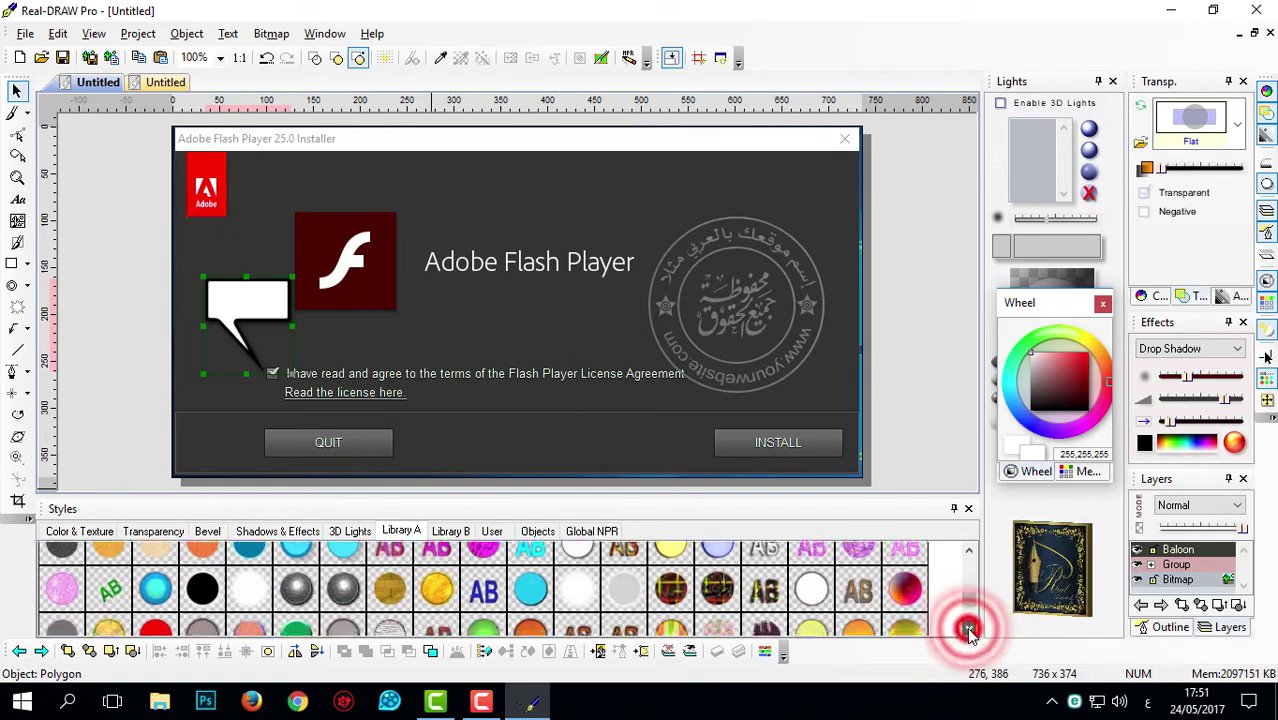
pyautogui.click(968, 629)
pyautogui.click(248, 614)
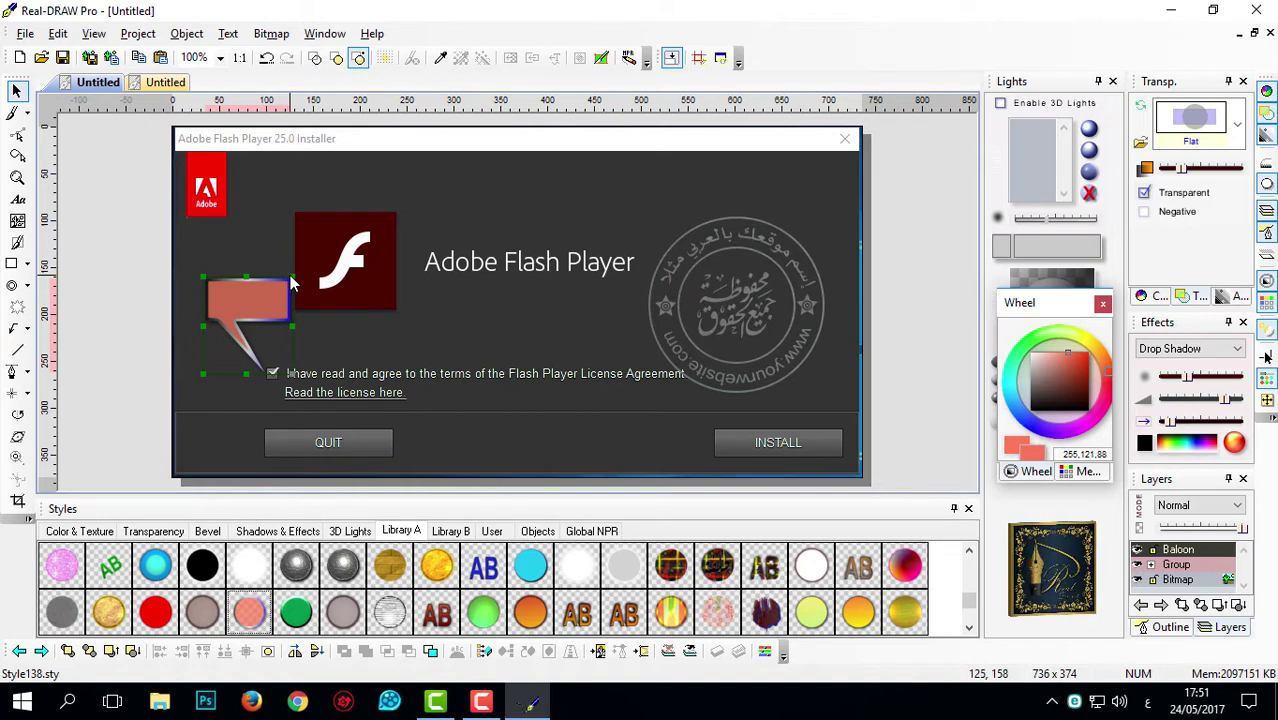
# Copy and paste the balloon, place the larger copy, about 200 x 219, pointing at the INSTALL button, and move the seal higher.
pyautogui.rightClick(257, 302)
pyautogui.click(275, 295)
pyautogui.rightClick(293, 290)
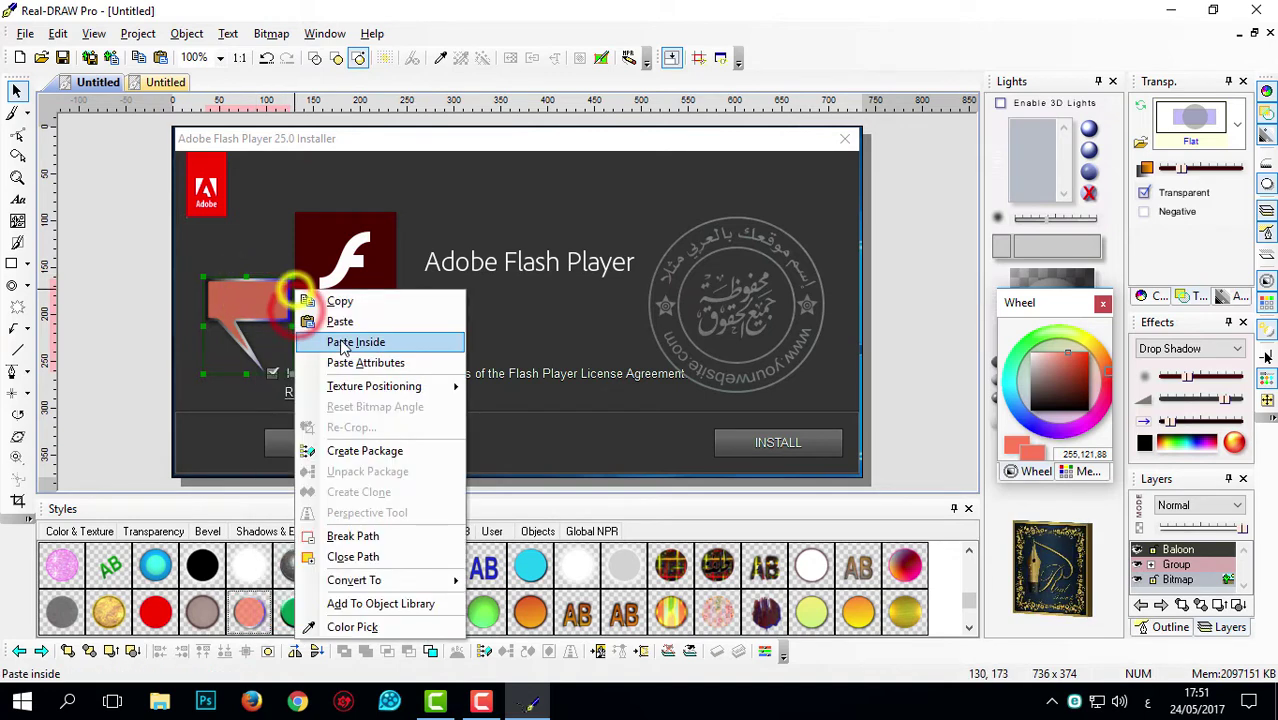
pyautogui.click(340, 321)
pyautogui.moveTo(251, 294); pyautogui.dragTo(564, 213)
pyautogui.moveTo(632, 287); pyautogui.dragTo(662, 316)
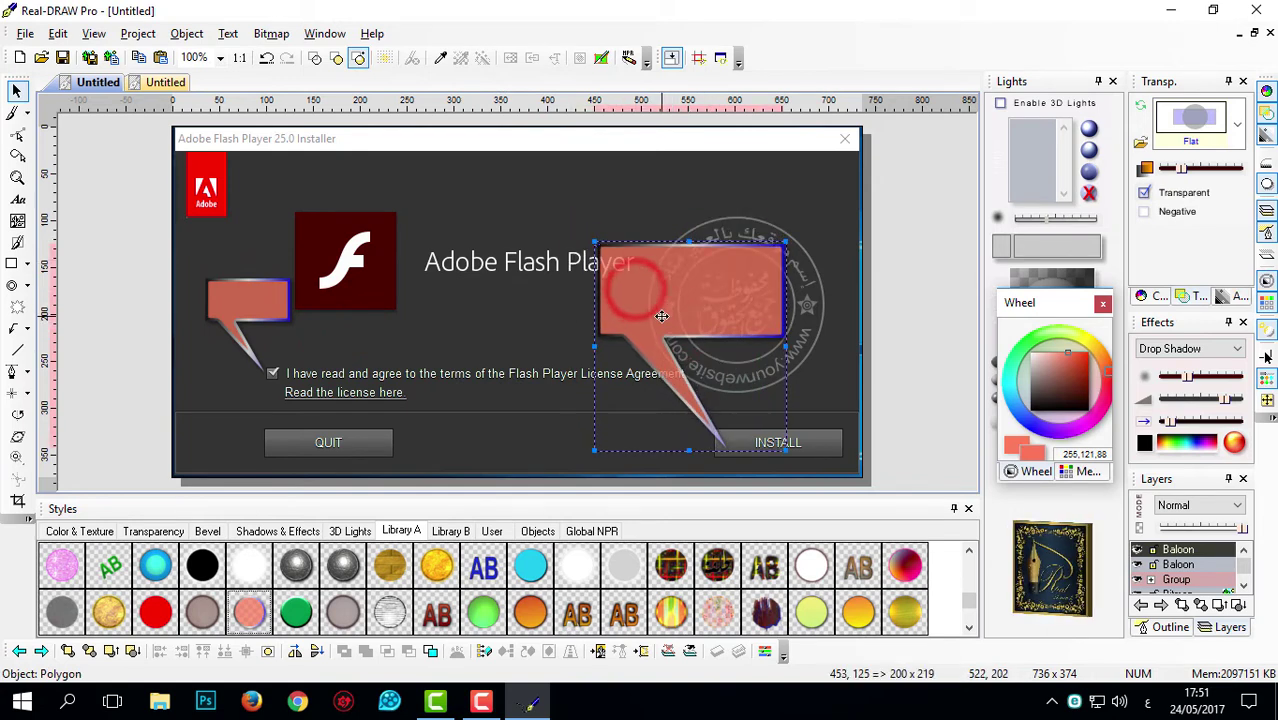
pyautogui.moveTo(799, 326); pyautogui.dragTo(813, 281)
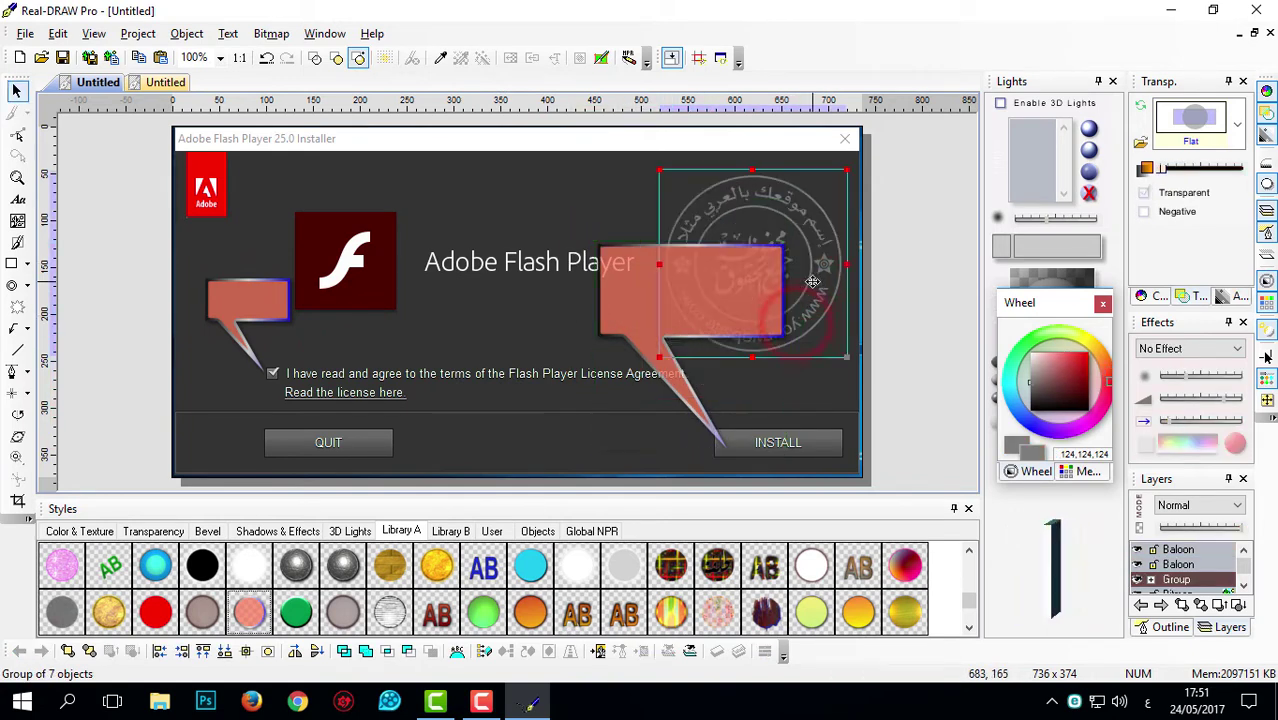
pyautogui.click(608, 310)
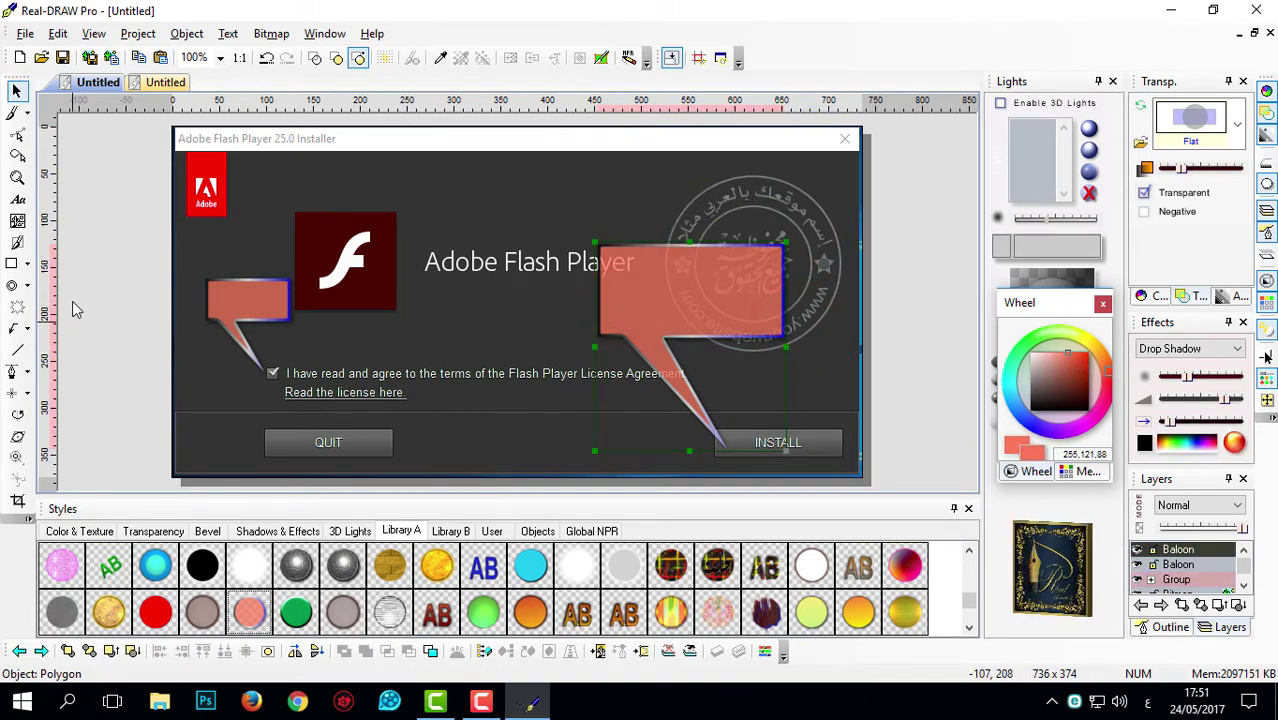
pyautogui.click(86, 243)
# Add the text "إضغط هنا" in the AbdoLine font at size 20 and place it inside the small balloon.
pyautogui.click(17, 199)
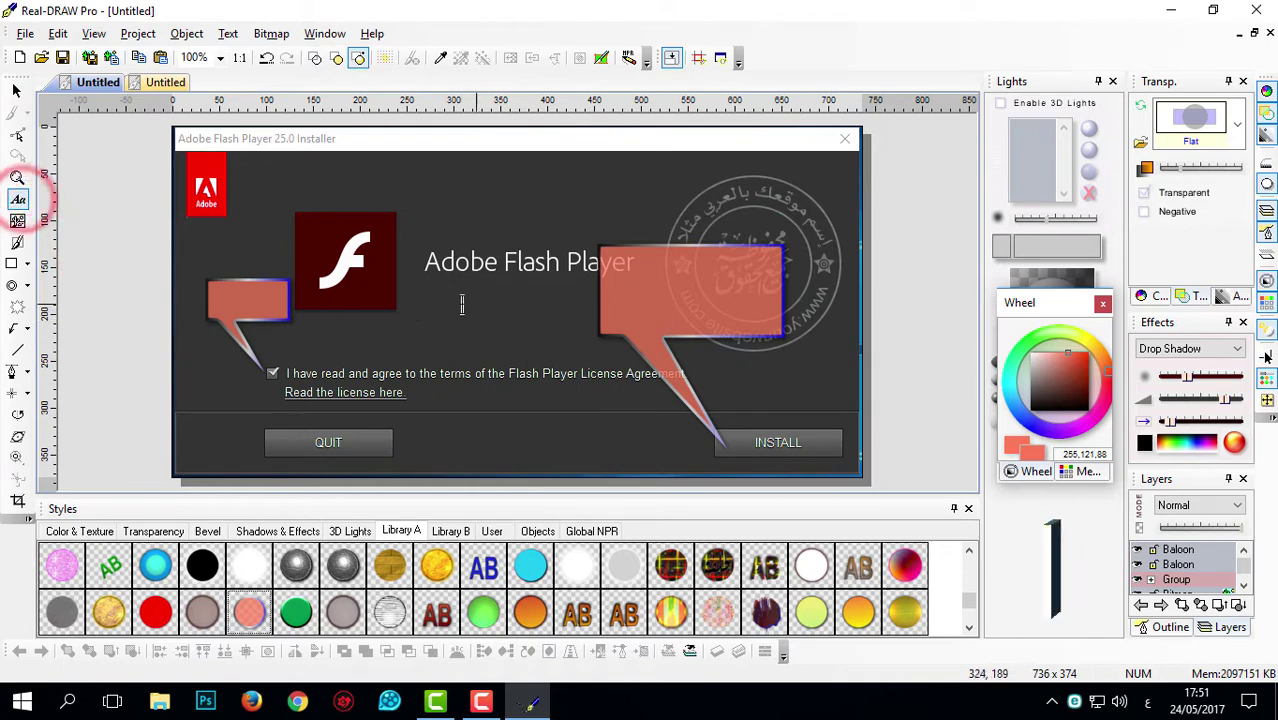
pyautogui.click(275, 302)
pyautogui.click(559, 231)
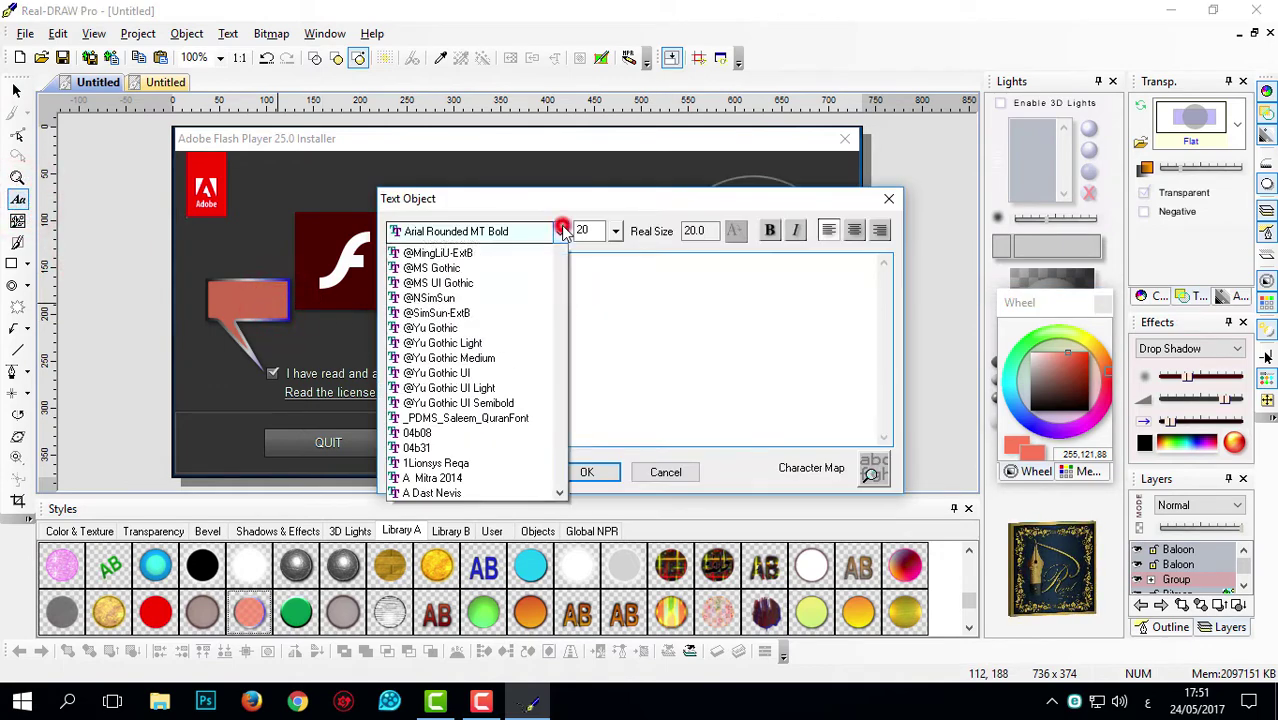
pyautogui.moveTo(560, 272); pyautogui.dragTo(560, 265)
pyautogui.click(487, 298)
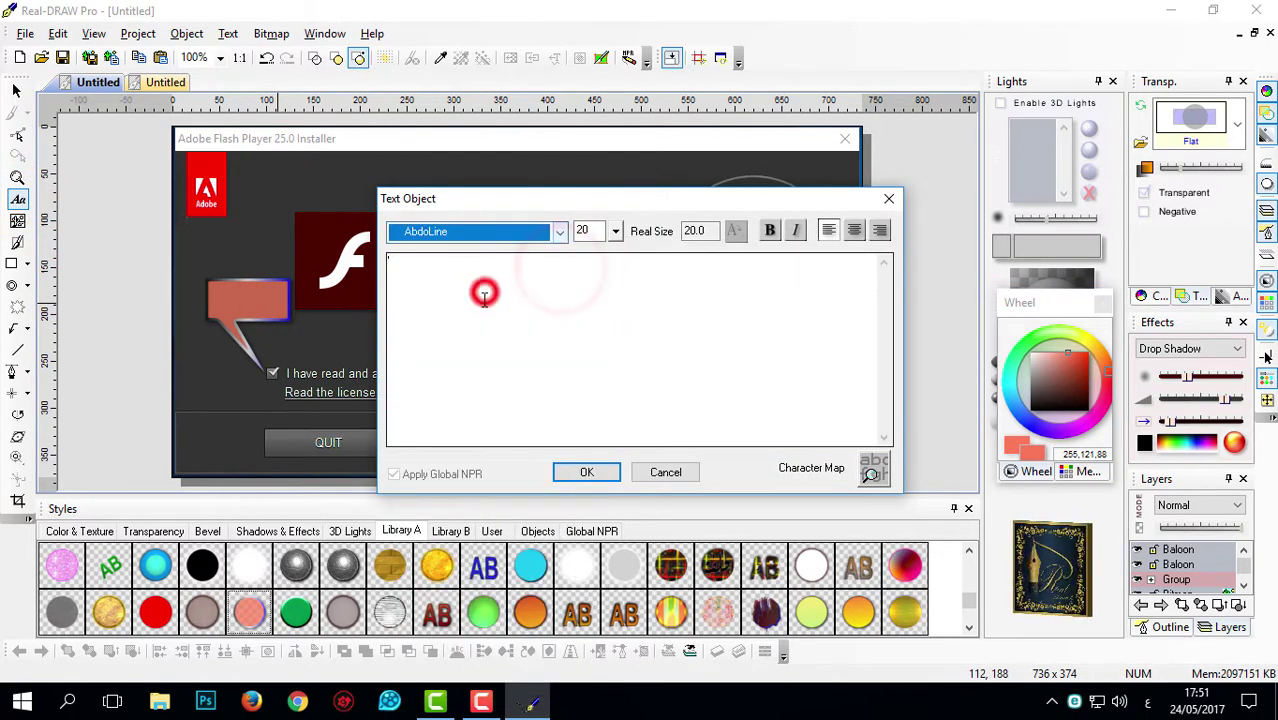
pyautogui.click(506, 302)
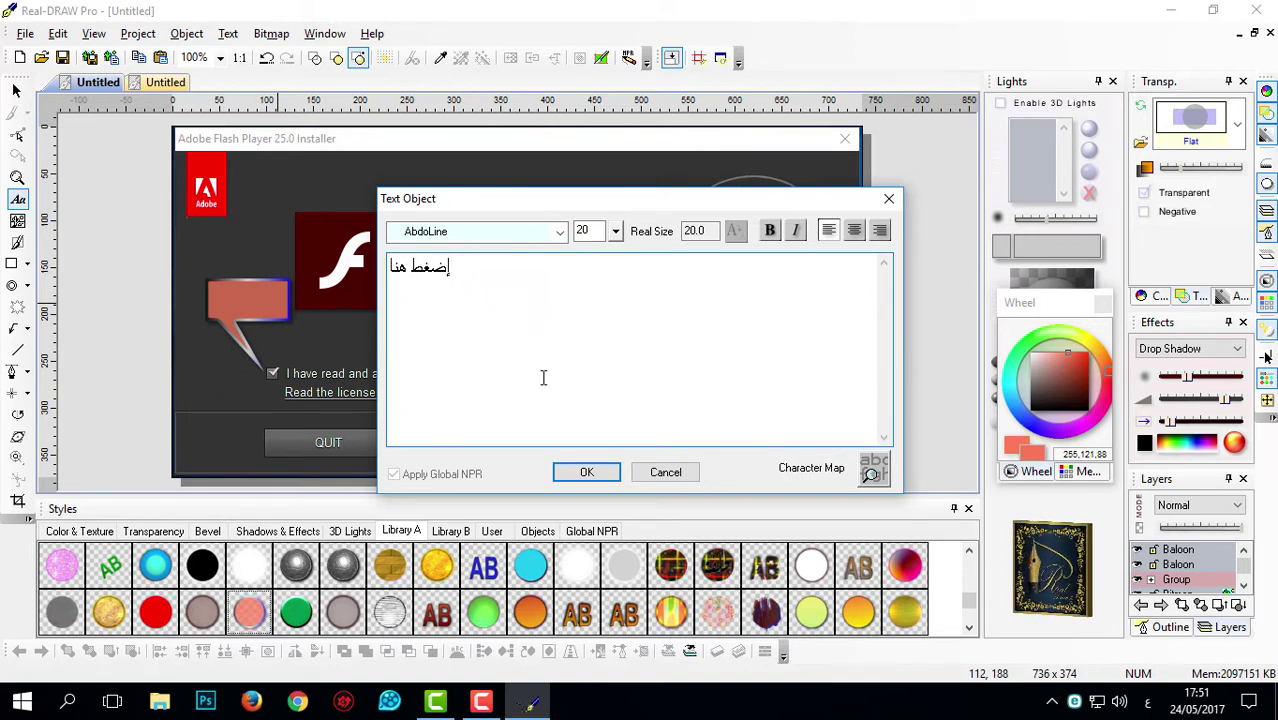
pyautogui.click(585, 472)
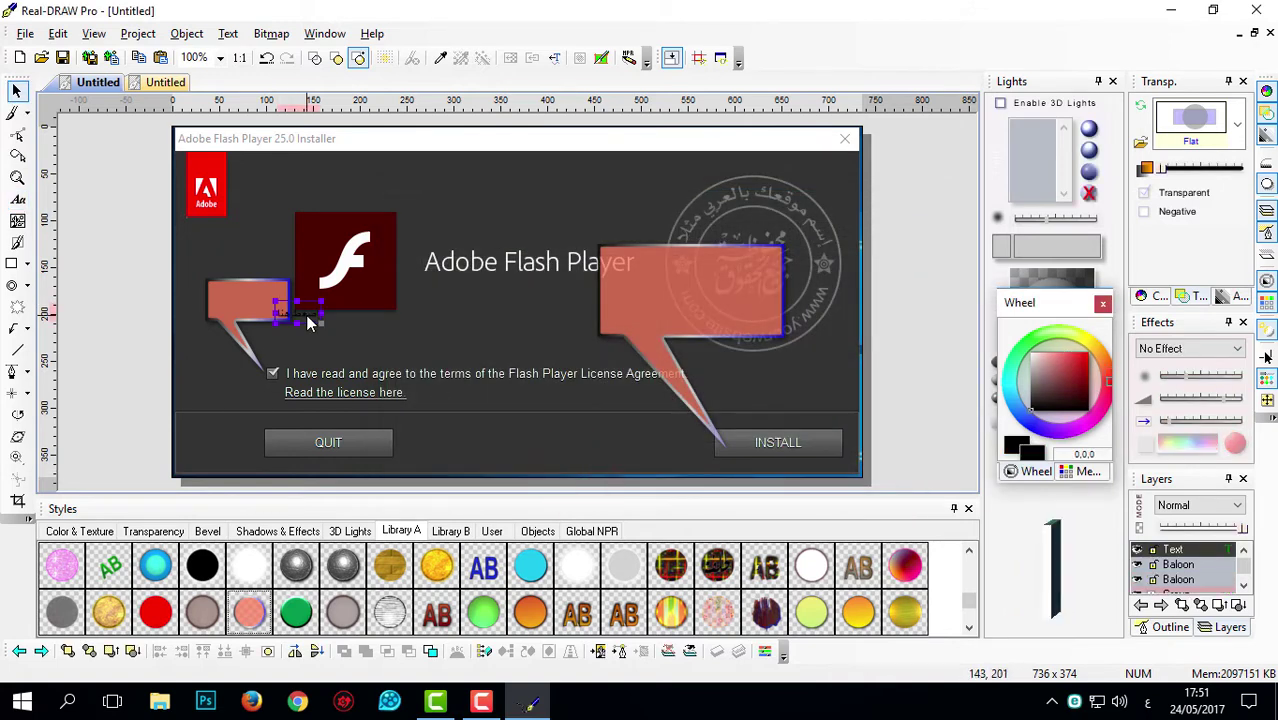
pyautogui.moveTo(307, 316); pyautogui.dragTo(241, 307)
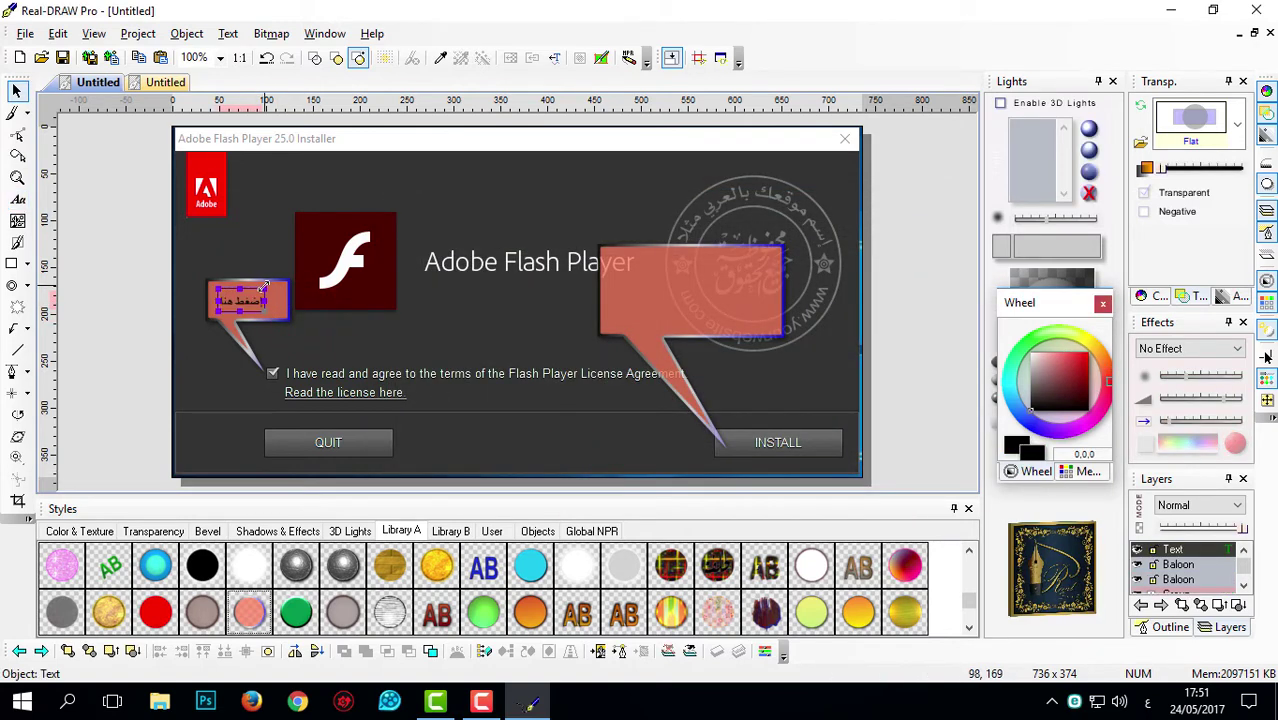
pyautogui.click(262, 288)
pyautogui.click(265, 290)
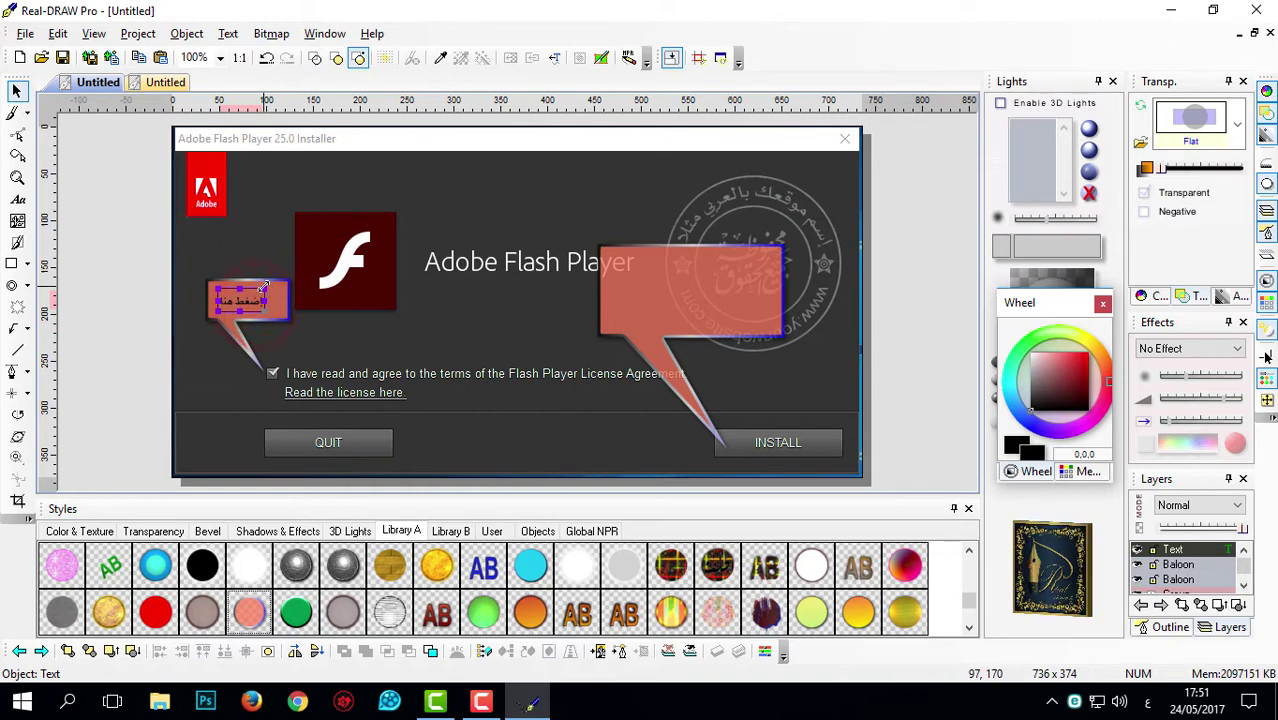
# Enlarge the "إضغط هنا" text so that it fills the small balloon at the license agreement checkbox.
pyautogui.moveTo(262, 288)
pyautogui.mouseDown()
pyautogui.moveTo(299, 283)
pyautogui.moveTo(262, 298)
pyautogui.mouseUp()
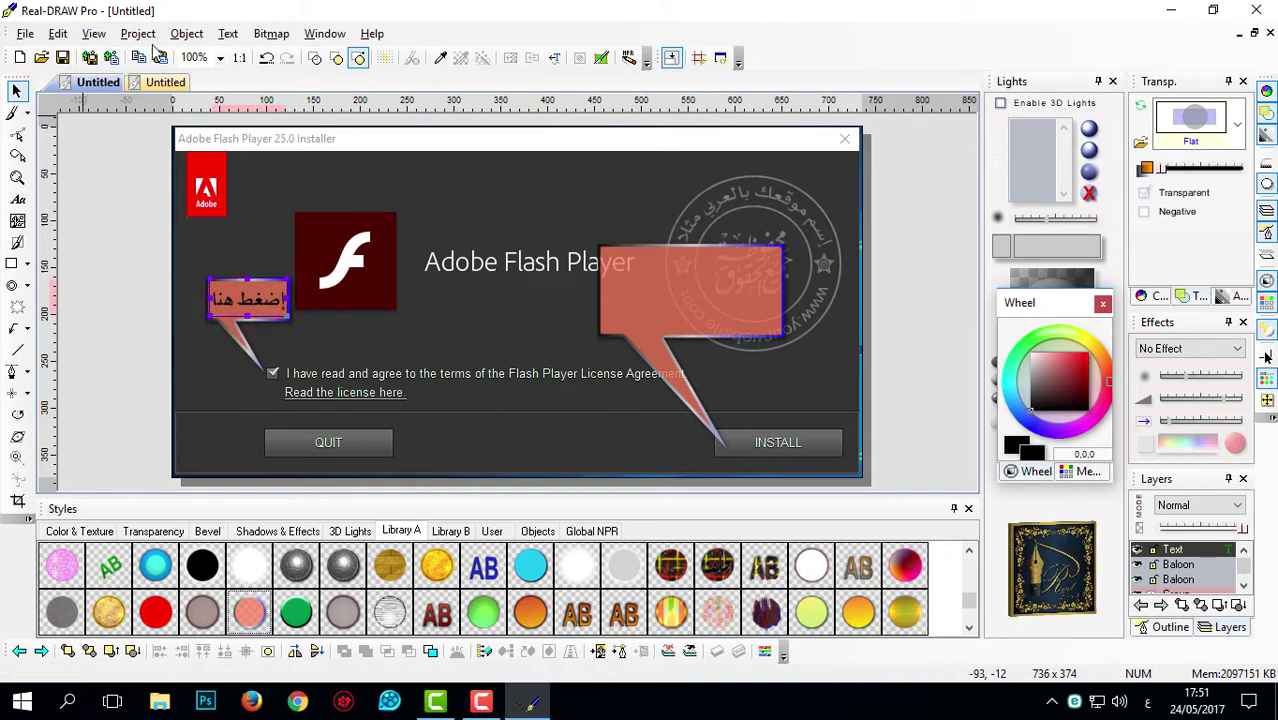
pyautogui.click(186, 33)
pyautogui.moveTo(241, 338)
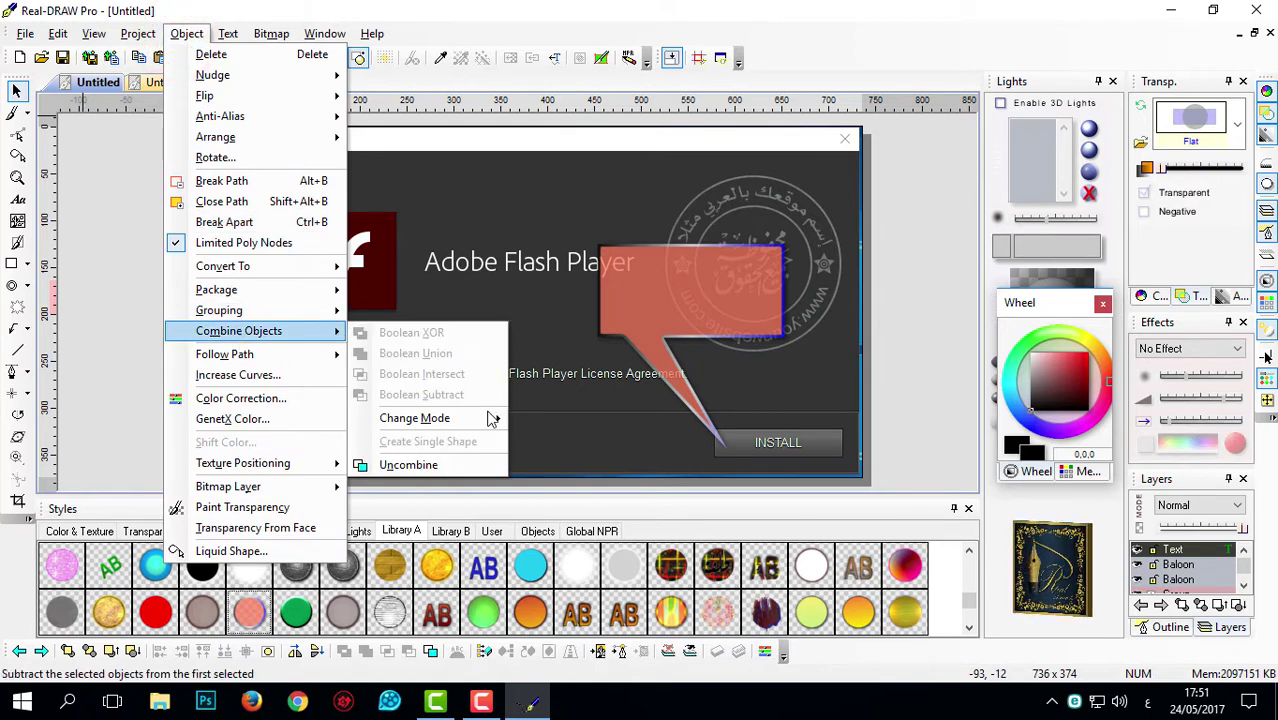
pyautogui.moveTo(492, 418)
pyautogui.click(591, 441)
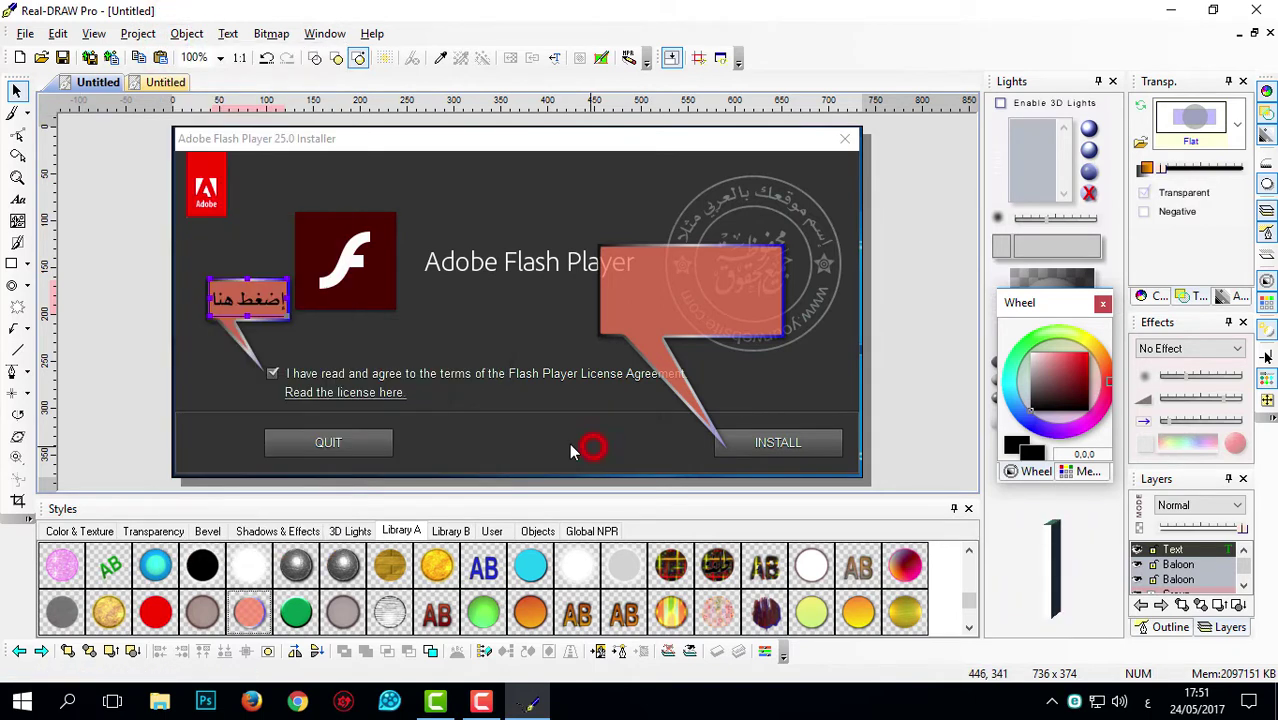
# Copy and paste the small balloon's text and place the copy inside the large balloon pointing at INSTALL.
pyautogui.rightClick(242, 296)
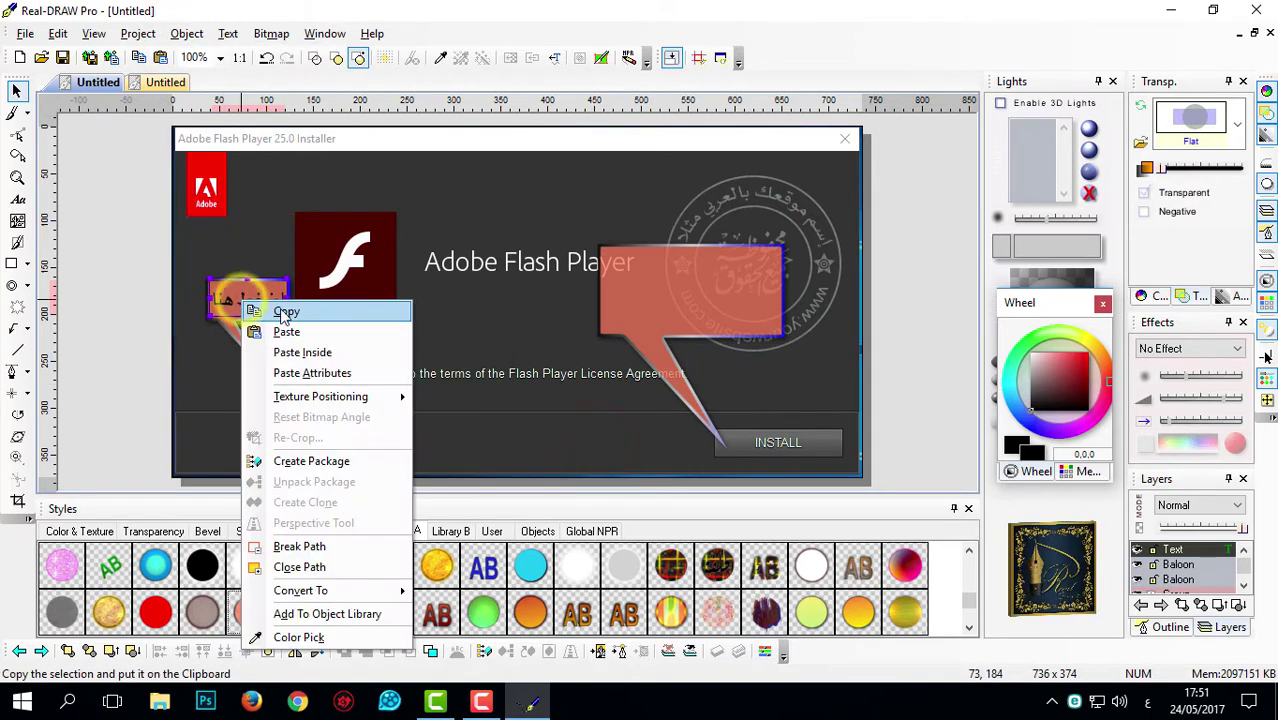
pyautogui.click(282, 305)
pyautogui.rightClick(246, 283)
pyautogui.click(271, 314)
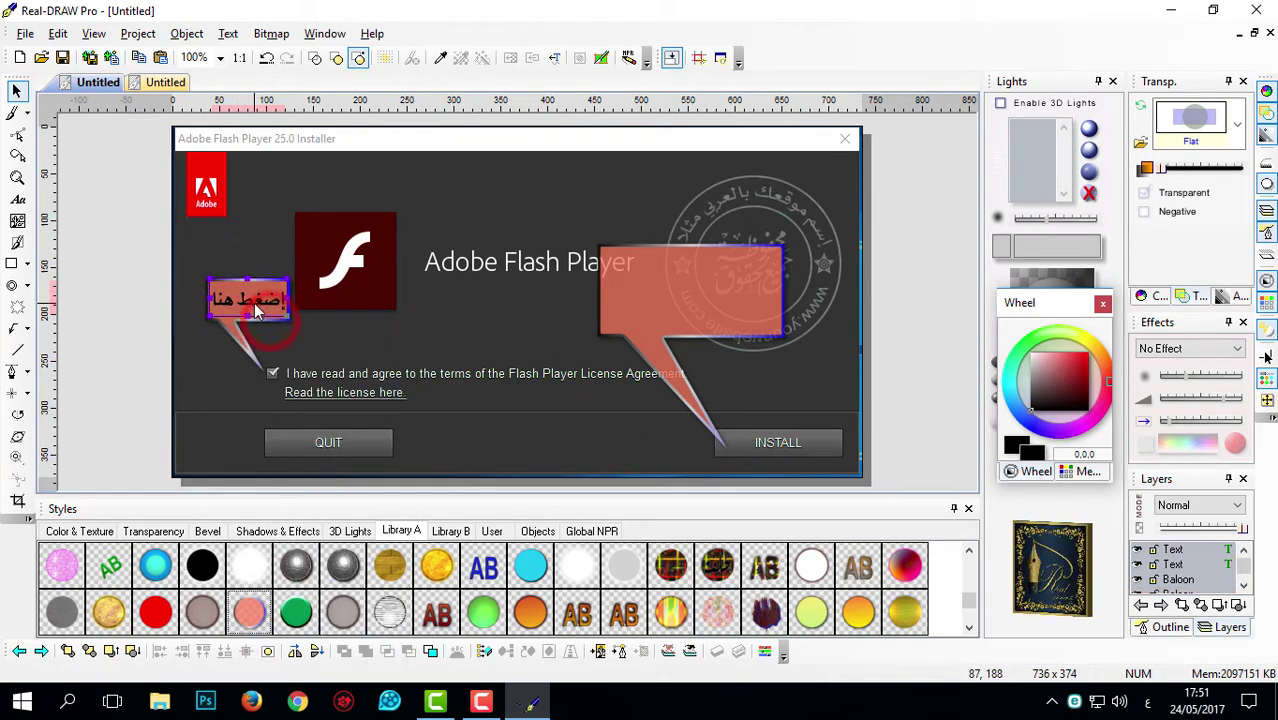
pyautogui.moveTo(254, 303); pyautogui.dragTo(698, 283)
pyautogui.doubleClick(698, 285)
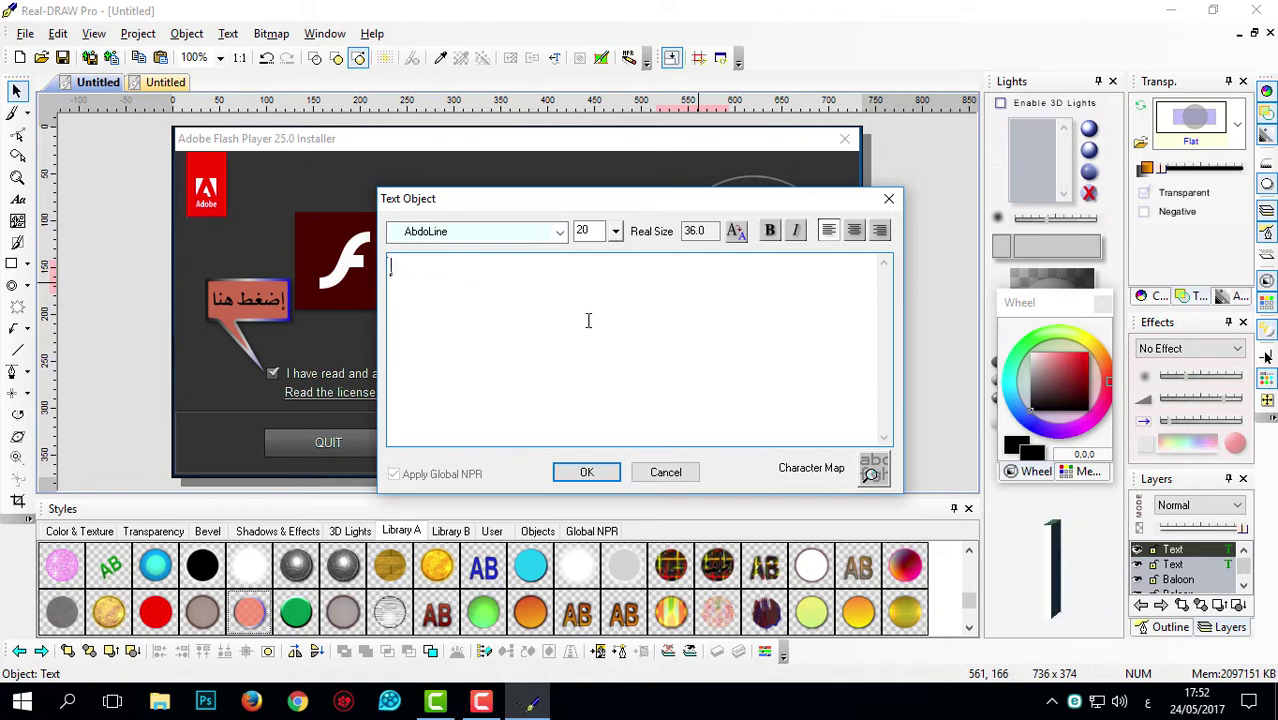
pyautogui.click(888, 198)
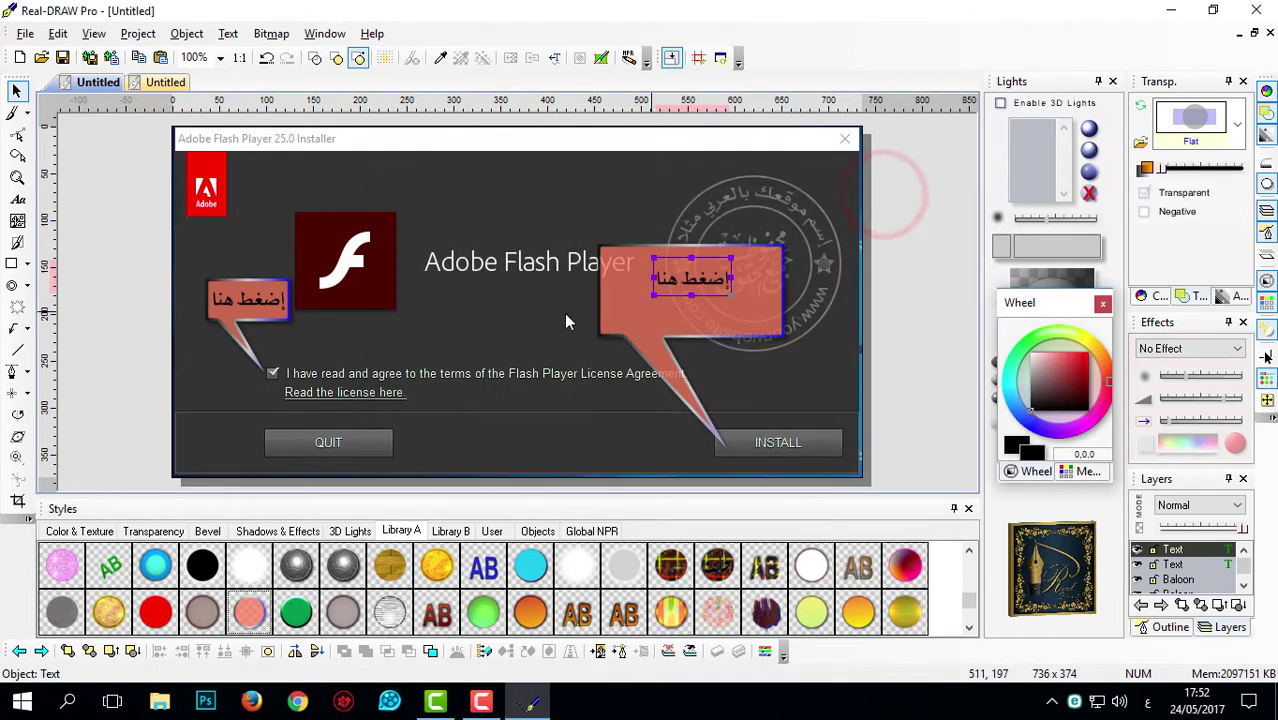
# Change the small balloon's text to "نؤشر هنا".
pyautogui.doubleClick(260, 303)
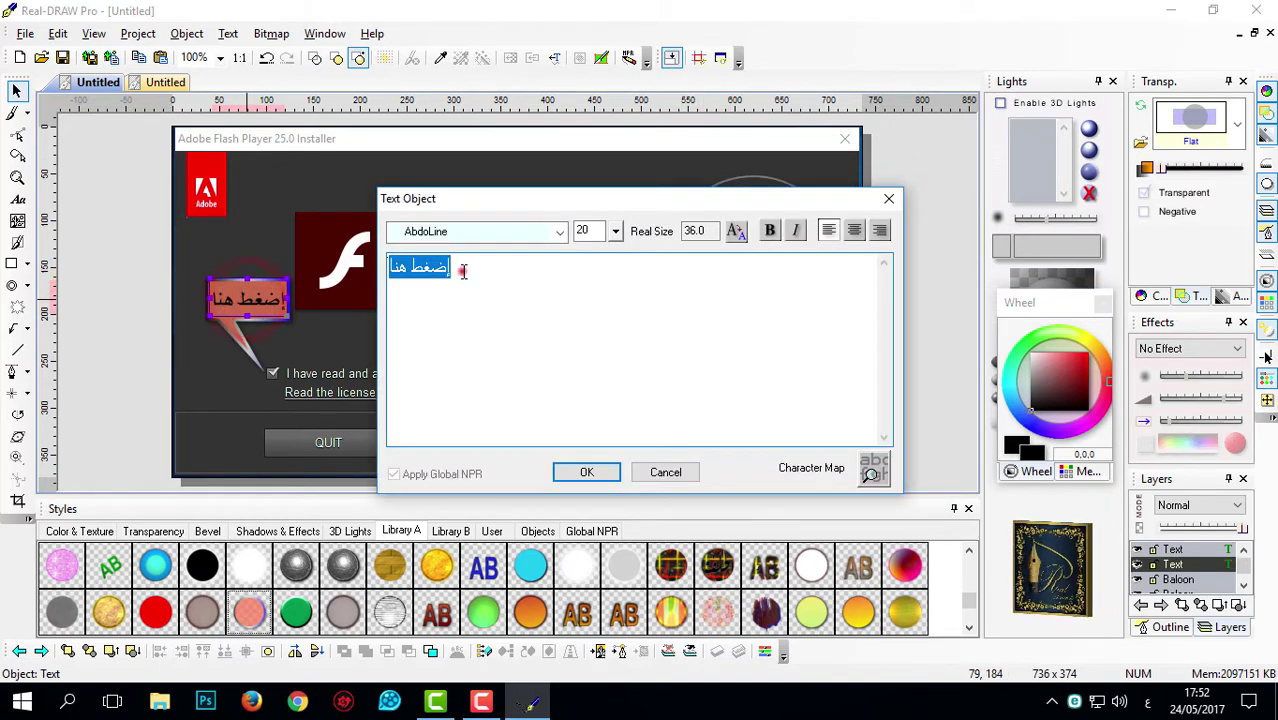
pyautogui.doubleClick(410, 270)
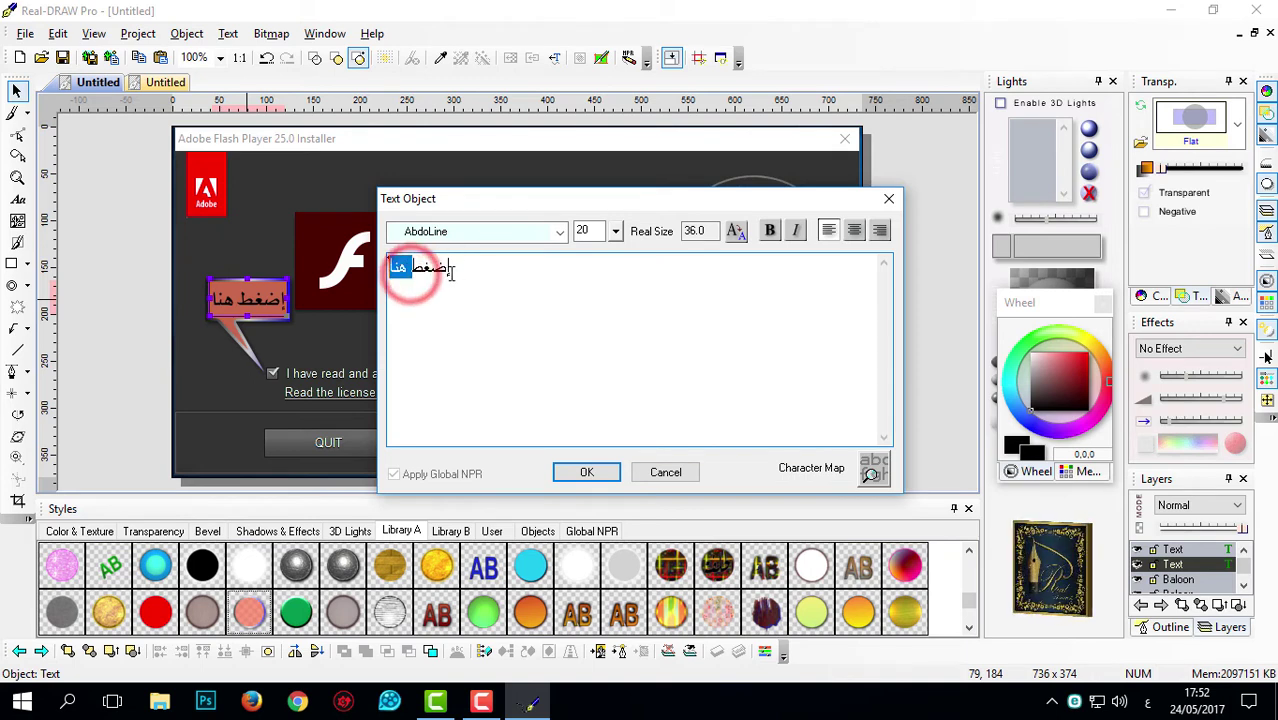
pyautogui.click(596, 474)
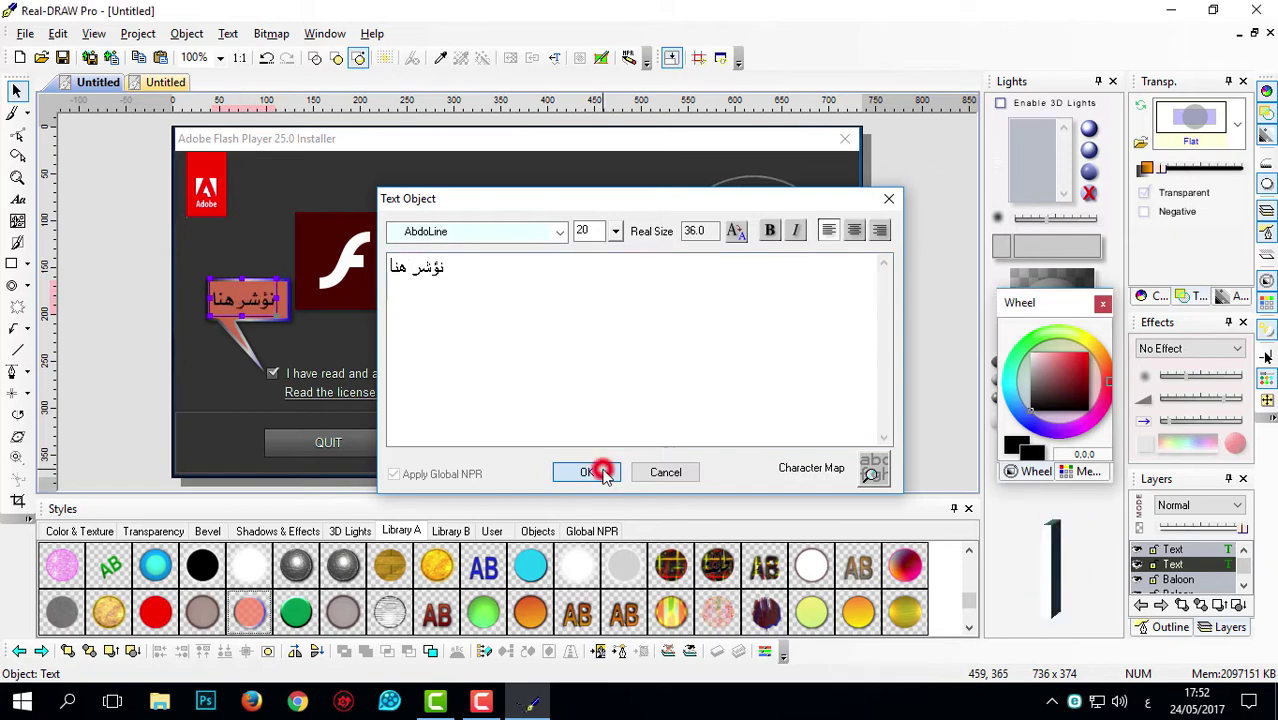
# Change the large balloon's text to two centred lines, "إضغط هنا للإنتقال" and "للمرحلة التالية", and fit it inside the balloon.
pyautogui.doubleClick(685, 280)
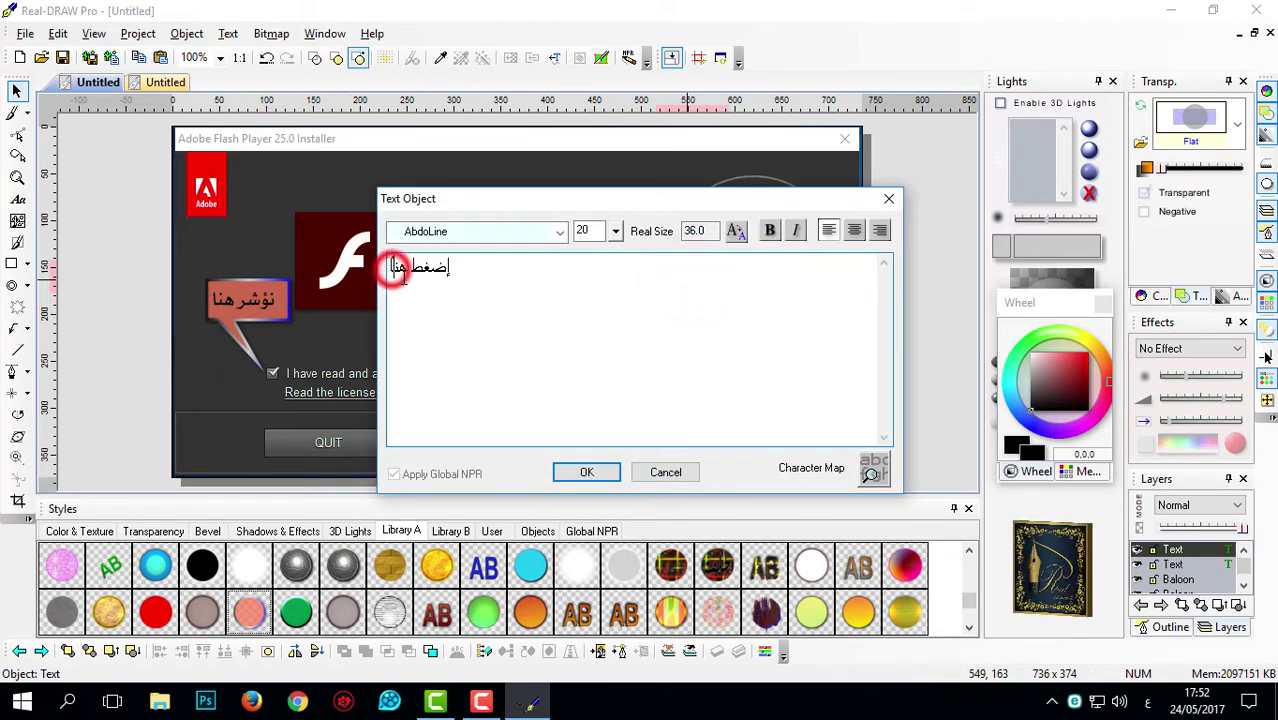
pyautogui.click(406, 284)
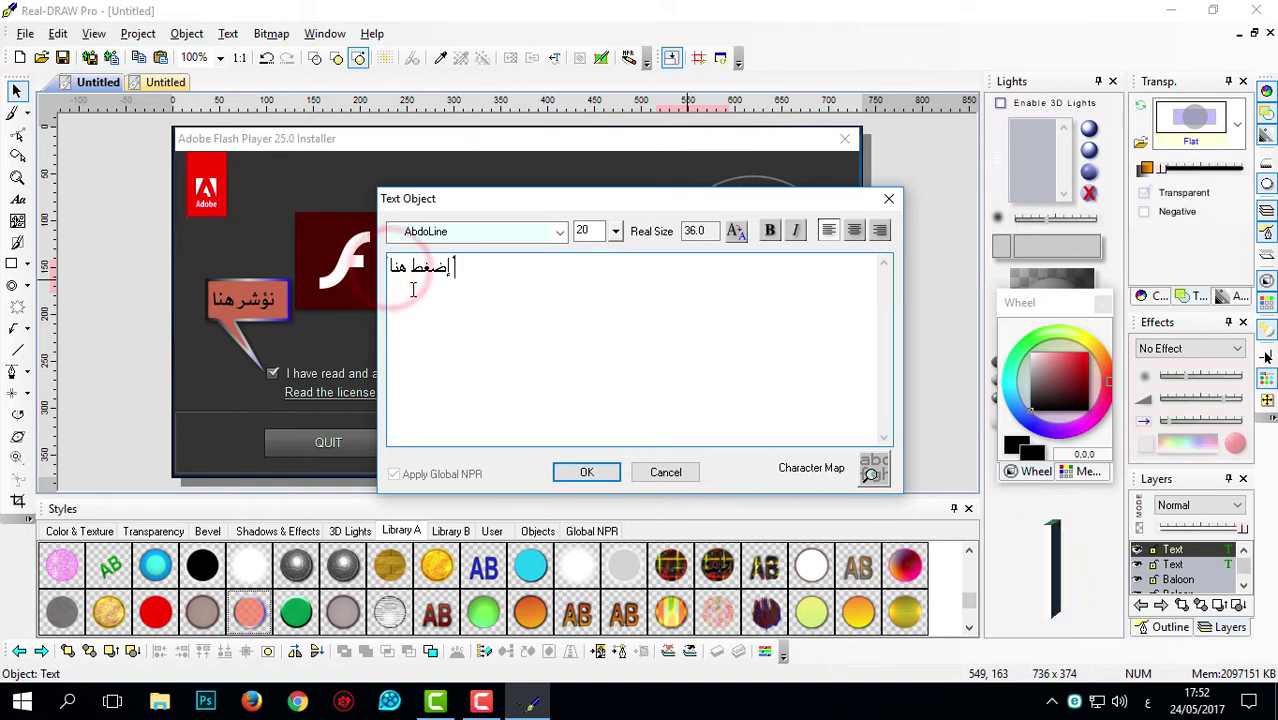
pyautogui.write('للإنتق')
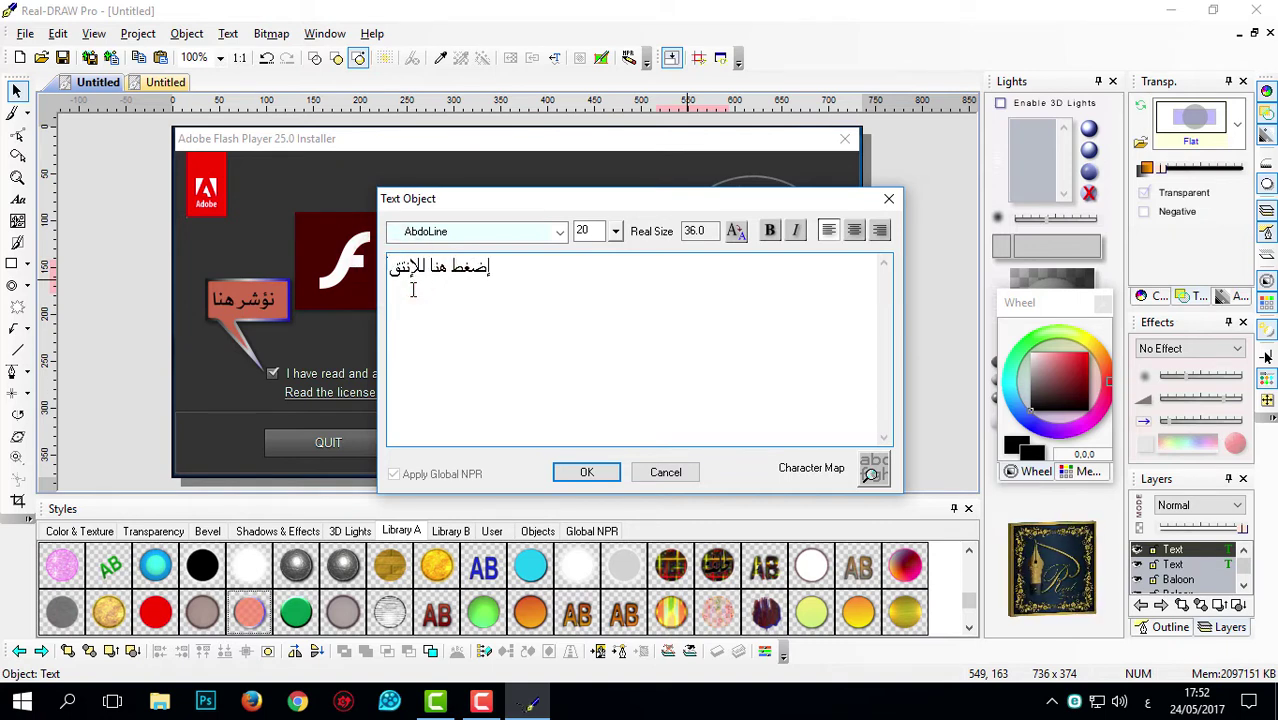
pyautogui.write('ال')
pyautogui.press('Return')
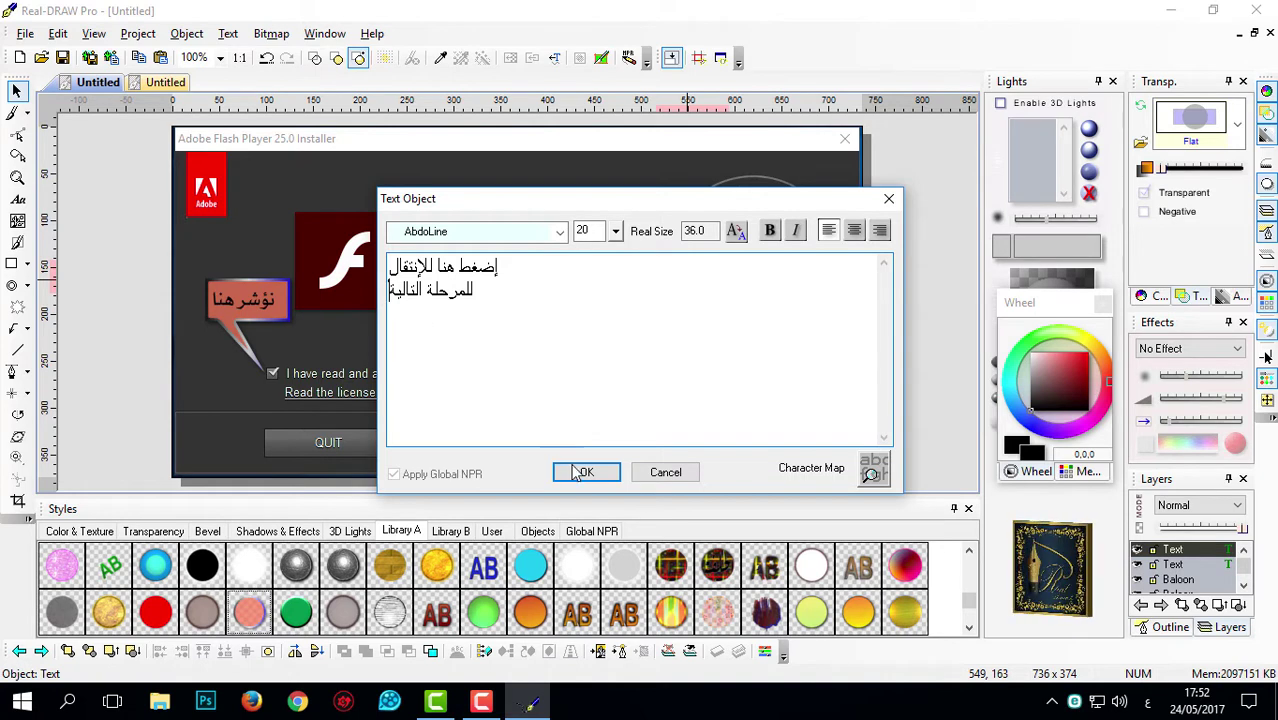
pyautogui.click(855, 231)
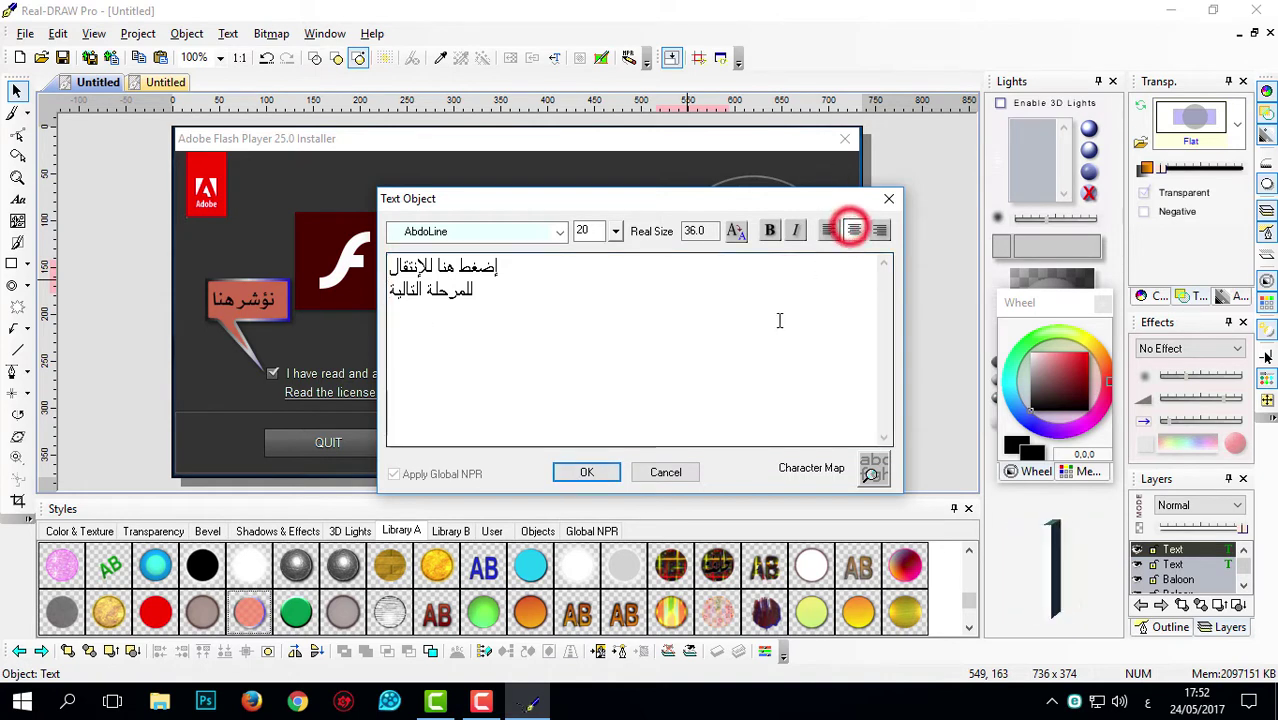
pyautogui.click(587, 472)
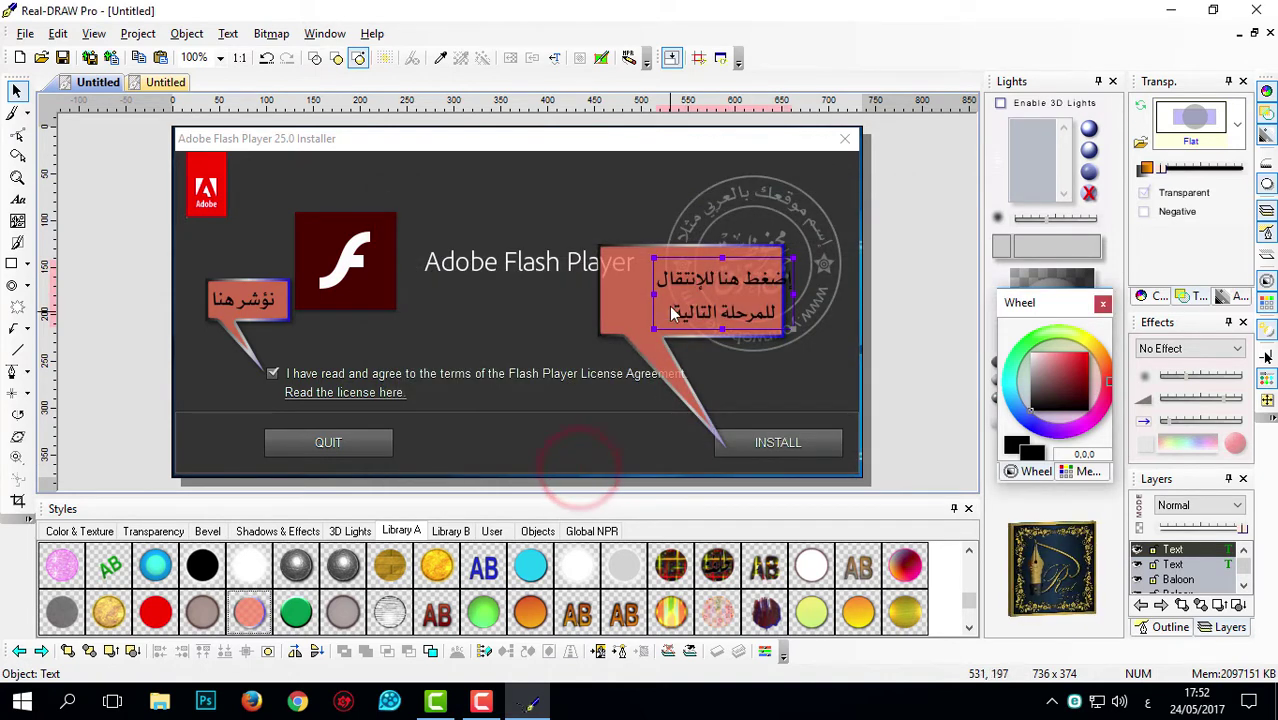
pyautogui.moveTo(684, 281); pyautogui.dragTo(645, 276)
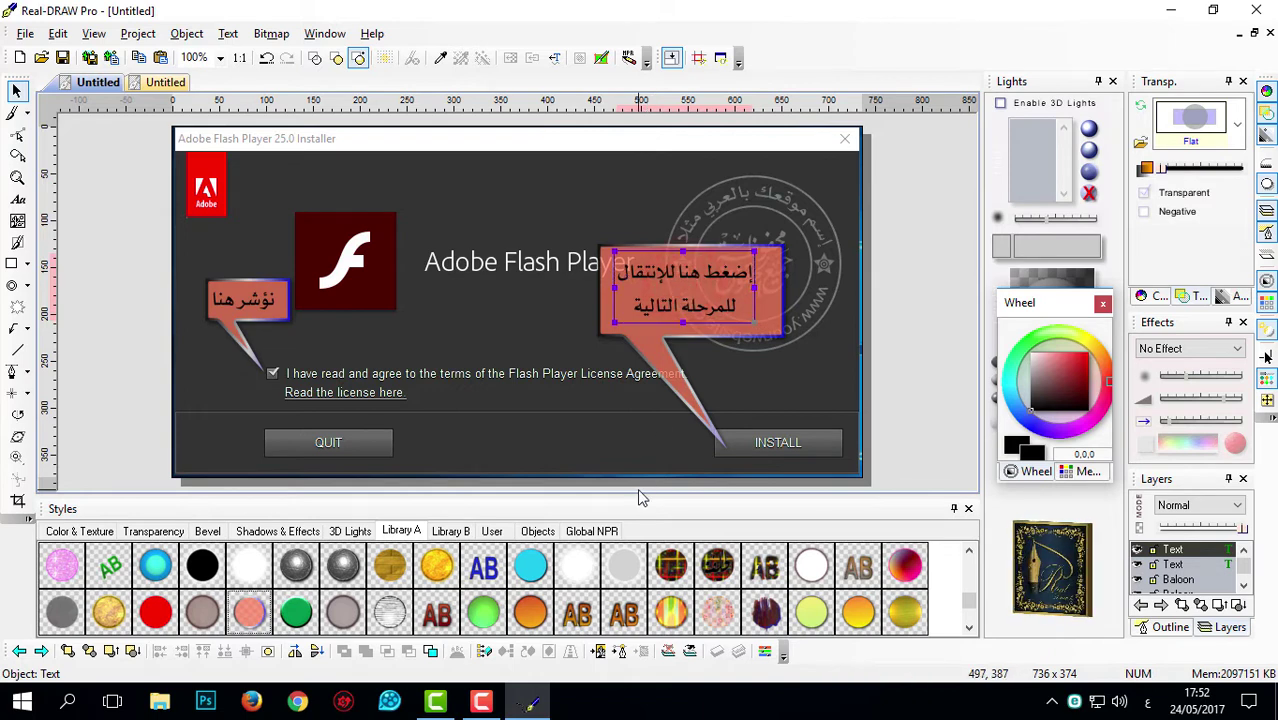
# Copy the seal, the large balloon and both text labels, and paste them into the second document with the completed-installation capture.
pyautogui.click(900, 208)
pyautogui.click(788, 210)
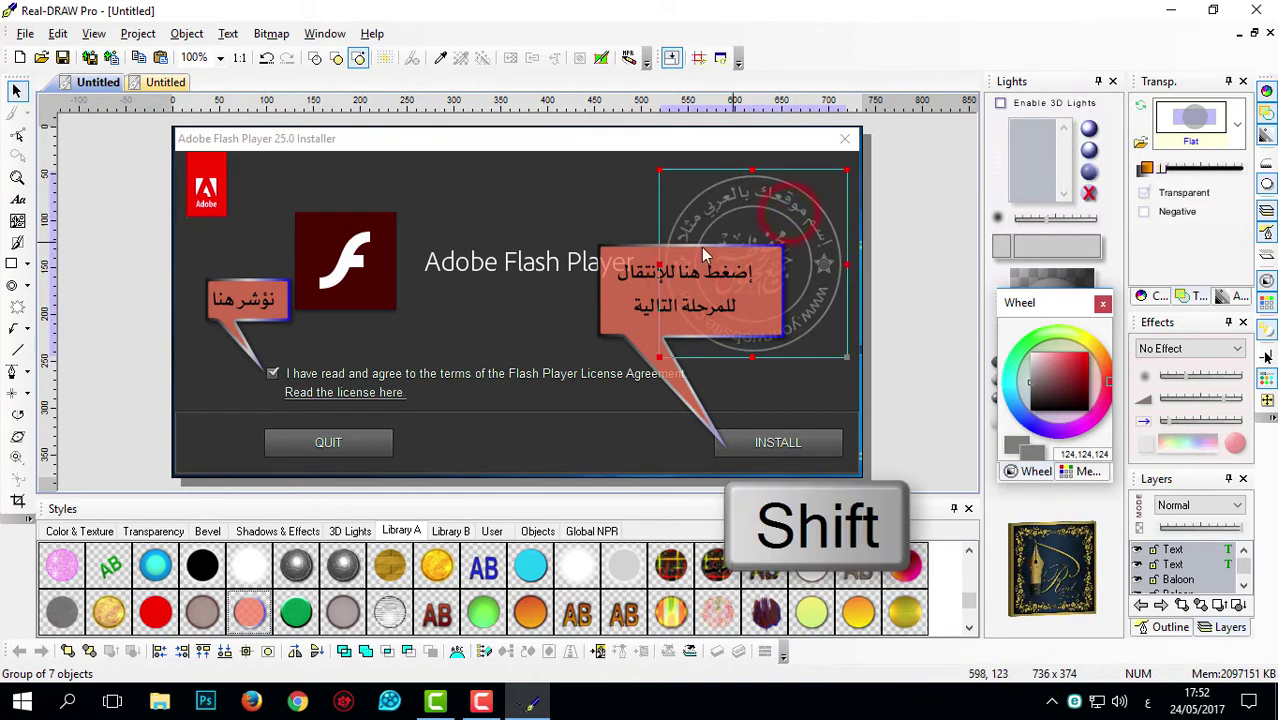
pyautogui.keyDown('shift'); pyautogui.click(643, 256); pyautogui.keyUp('shift')
pyautogui.keyDown('shift'); pyautogui.click(648, 276); pyautogui.keyUp('shift')
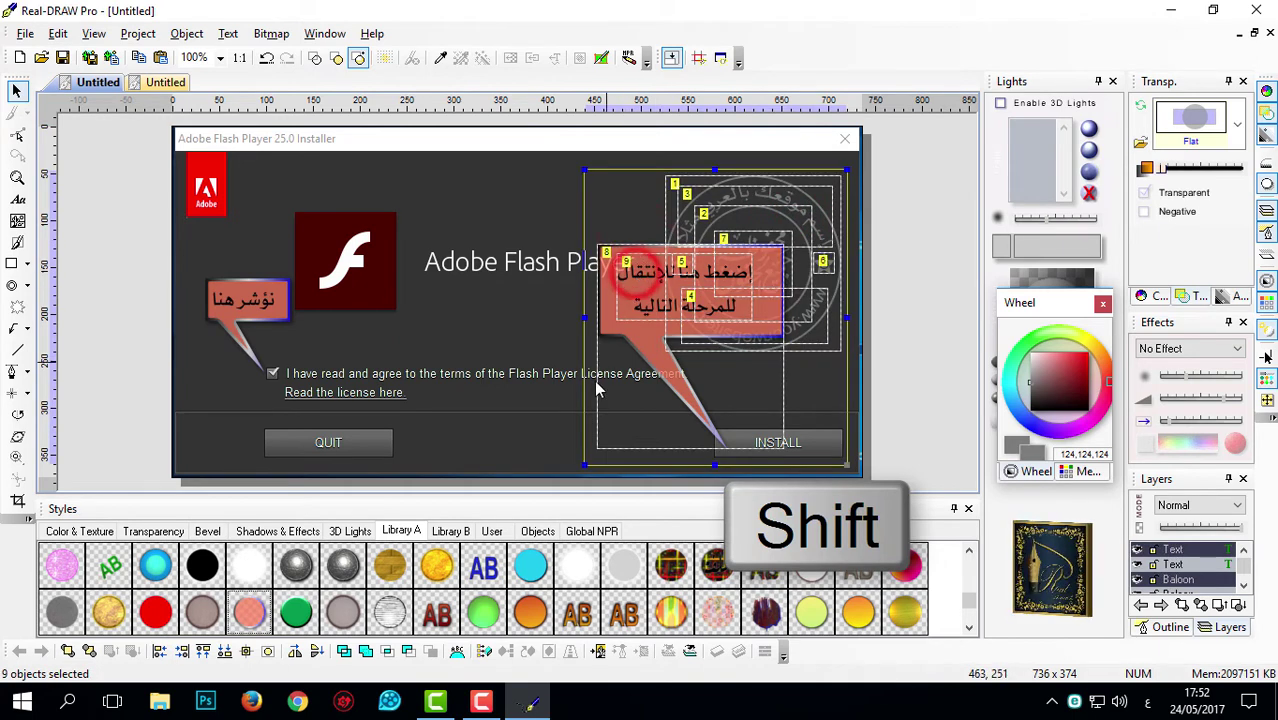
pyautogui.keyDown('shift'); pyautogui.click(265, 308); pyautogui.keyUp('shift')
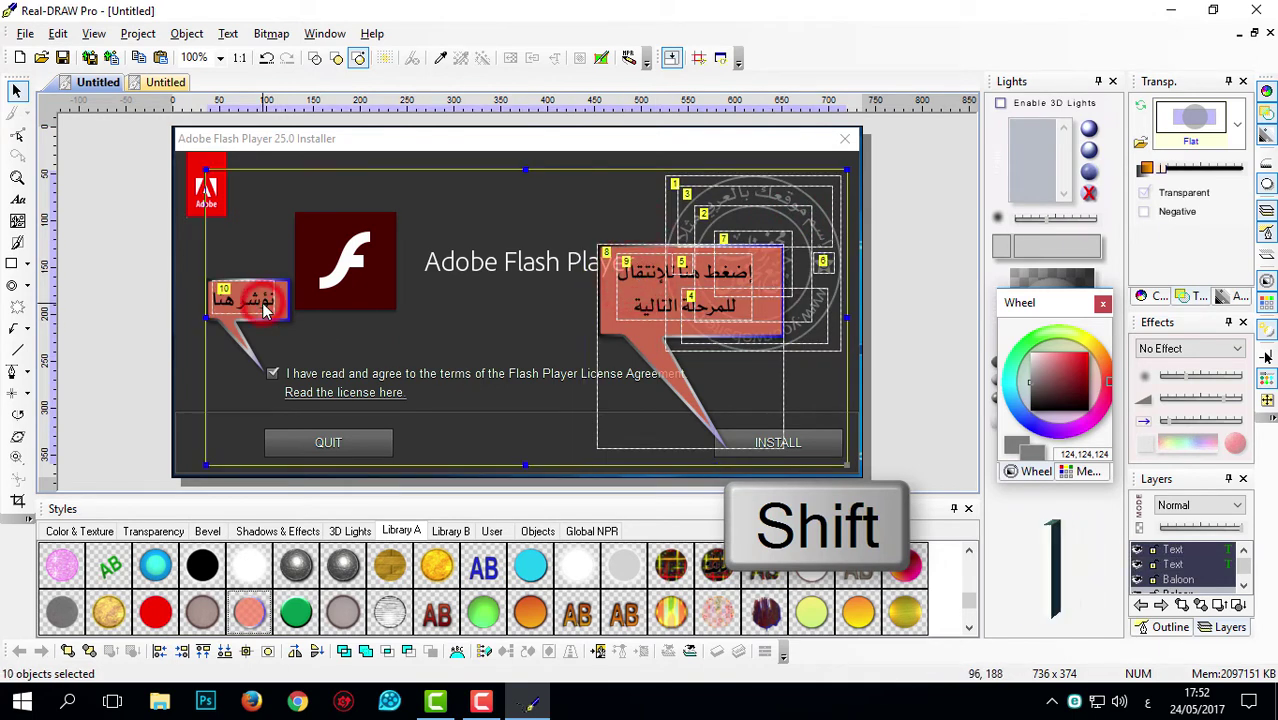
pyautogui.hotkey('ctrl', 'c')
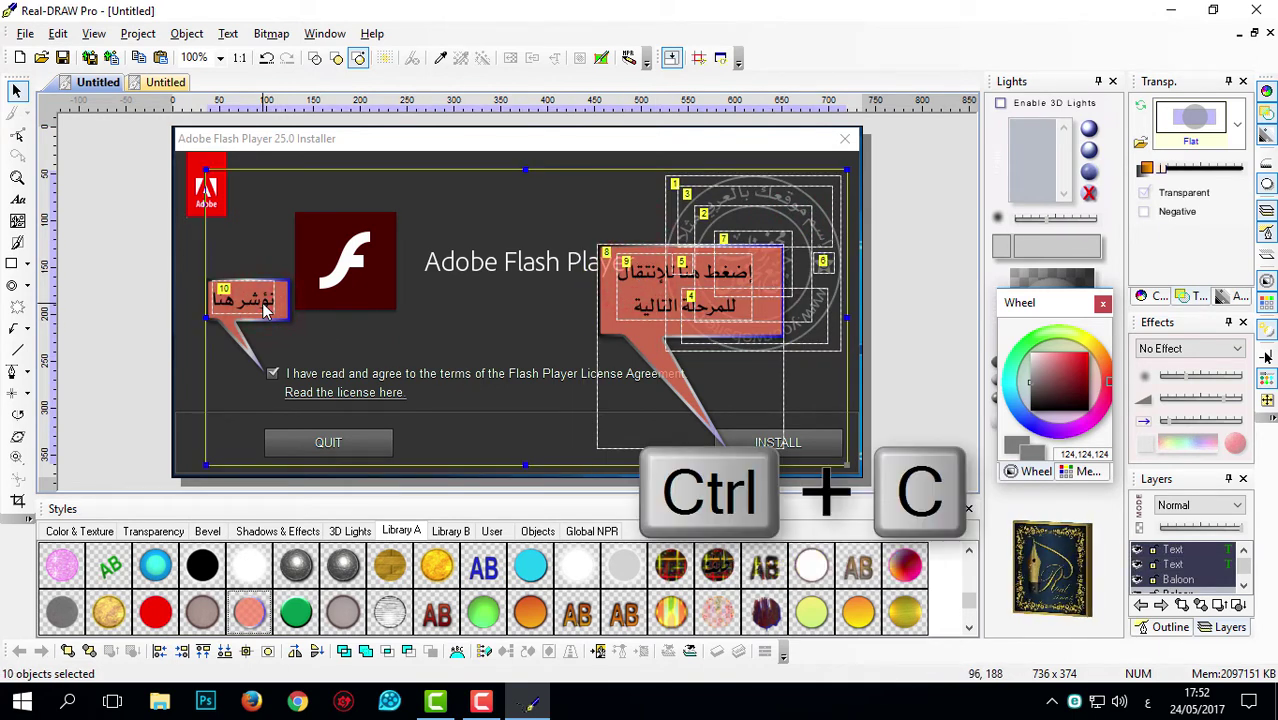
pyautogui.click(150, 82)
pyautogui.hotkey('ctrl', 'v')
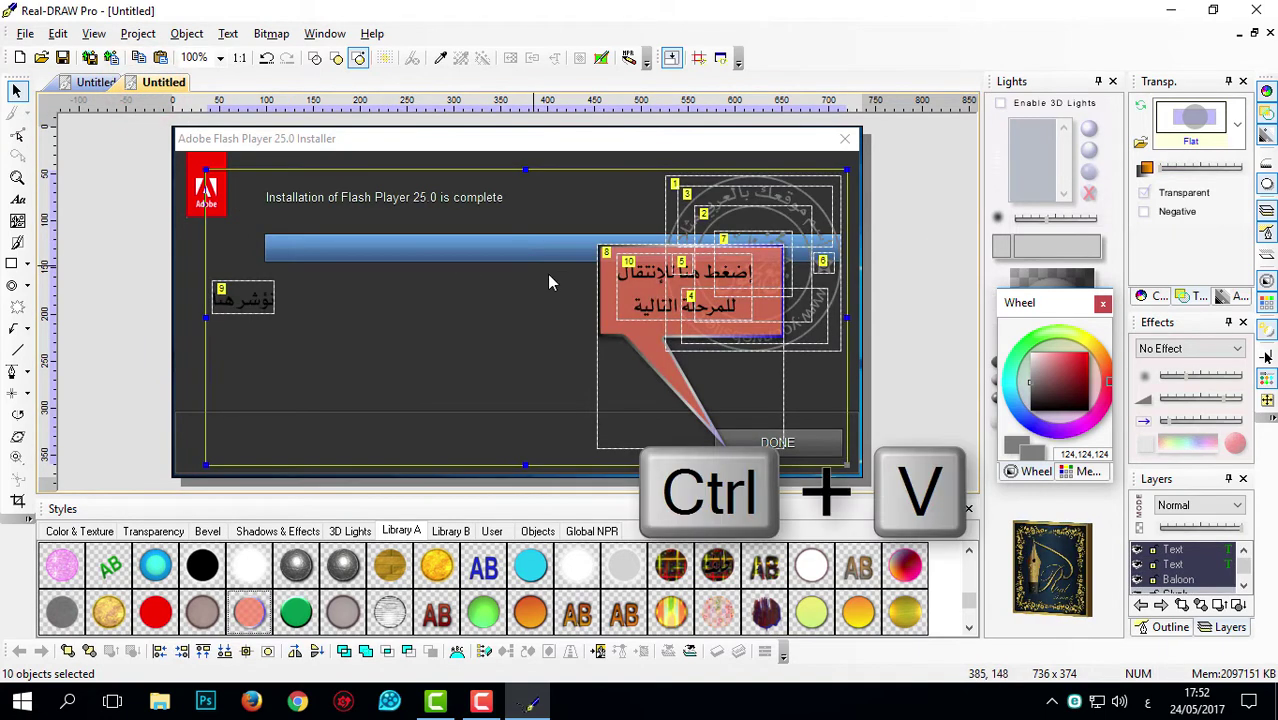
pyautogui.click(897, 259)
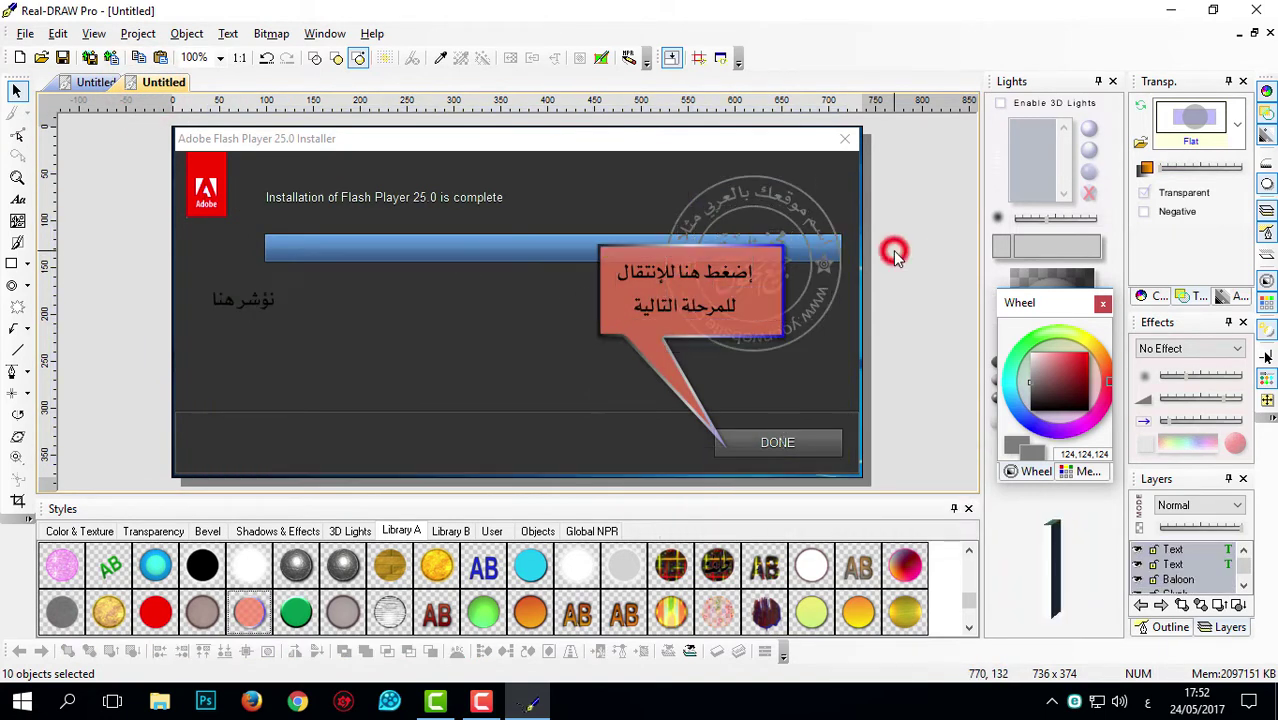
pyautogui.click(737, 197)
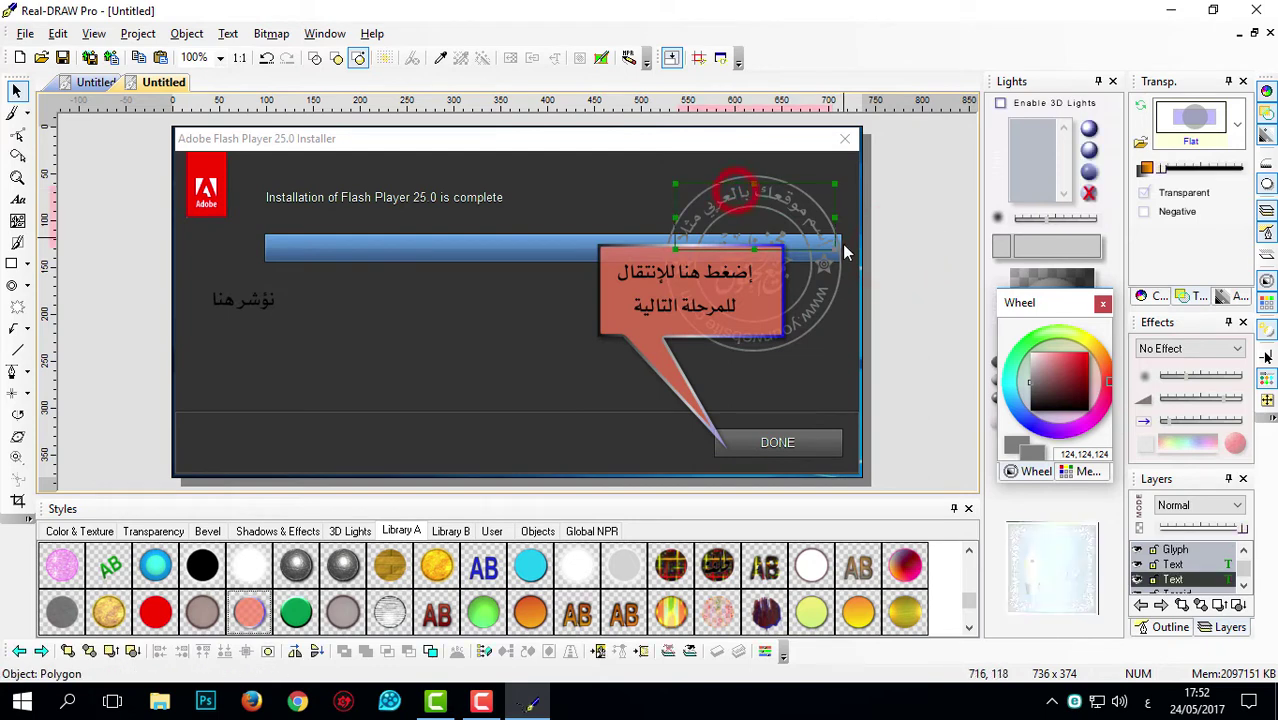
pyautogui.keyDown('shift'); pyautogui.click(818, 295); pyautogui.keyUp('shift')
pyautogui.keyDown('shift'); pyautogui.click(800, 270); pyautogui.keyUp('shift')
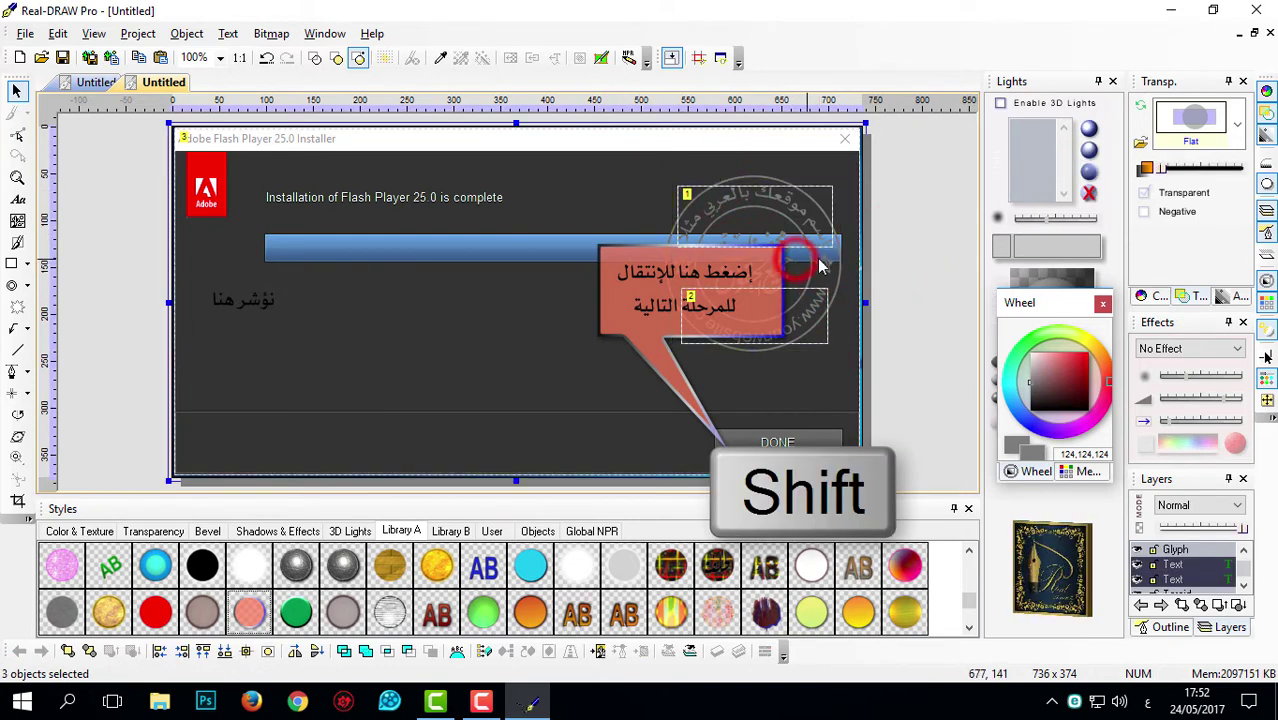
pyautogui.keyDown('shift'); pyautogui.click(748, 180); pyautogui.keyUp('shift')
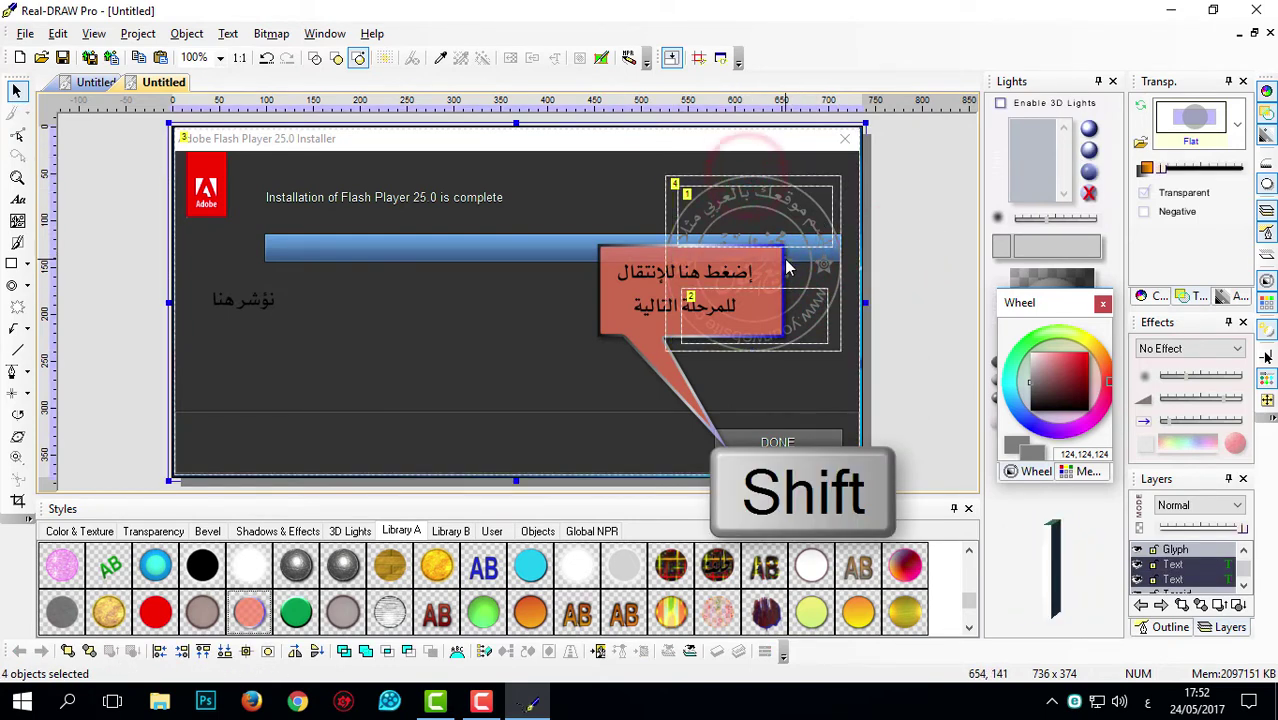
# Select the pasted seal's two toroids, two texts and three glyphs by layer and group them.
pyautogui.click(1244, 586)
pyautogui.click(1244, 586)
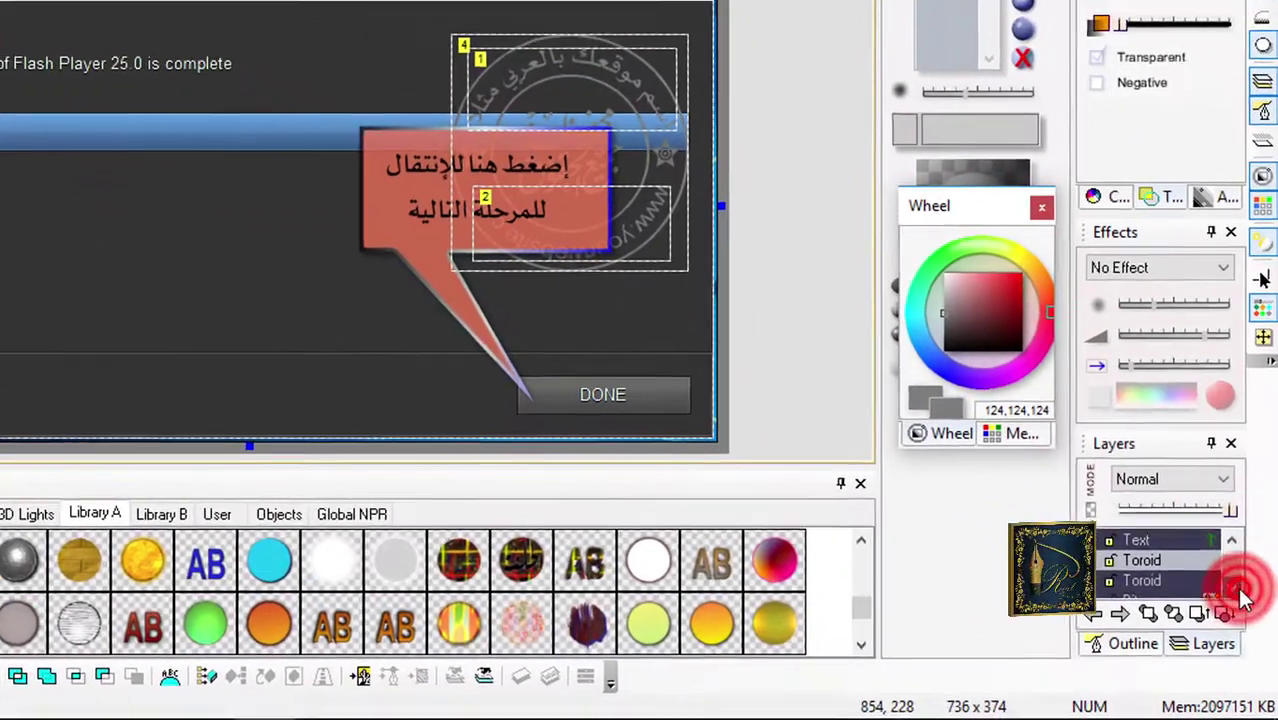
pyautogui.click(1244, 586)
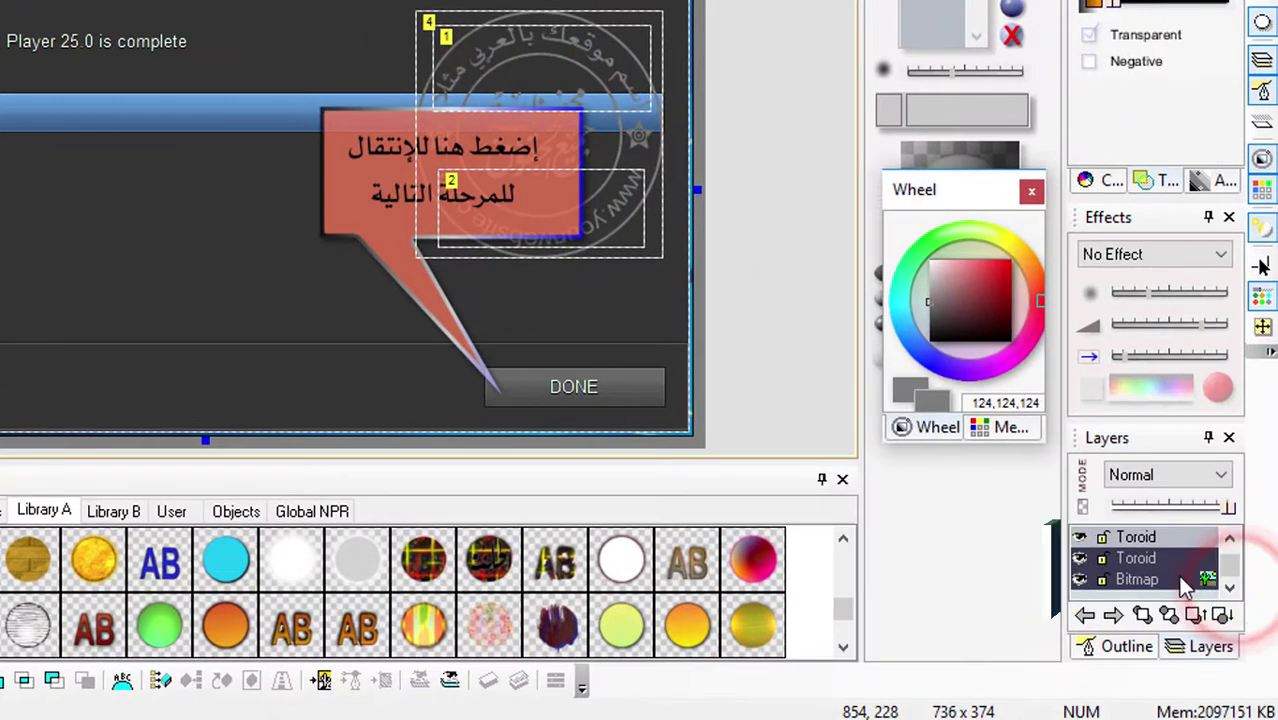
pyautogui.click(1150, 555)
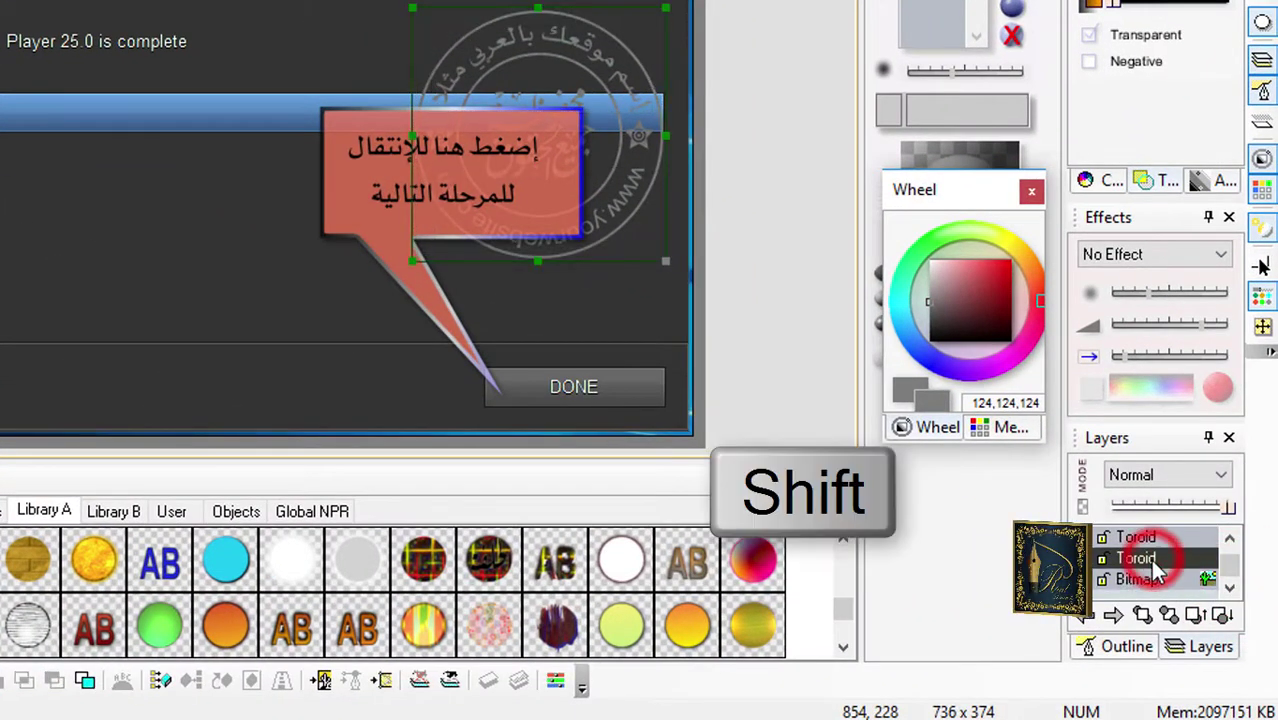
pyautogui.scroll(2, 1146, 550)
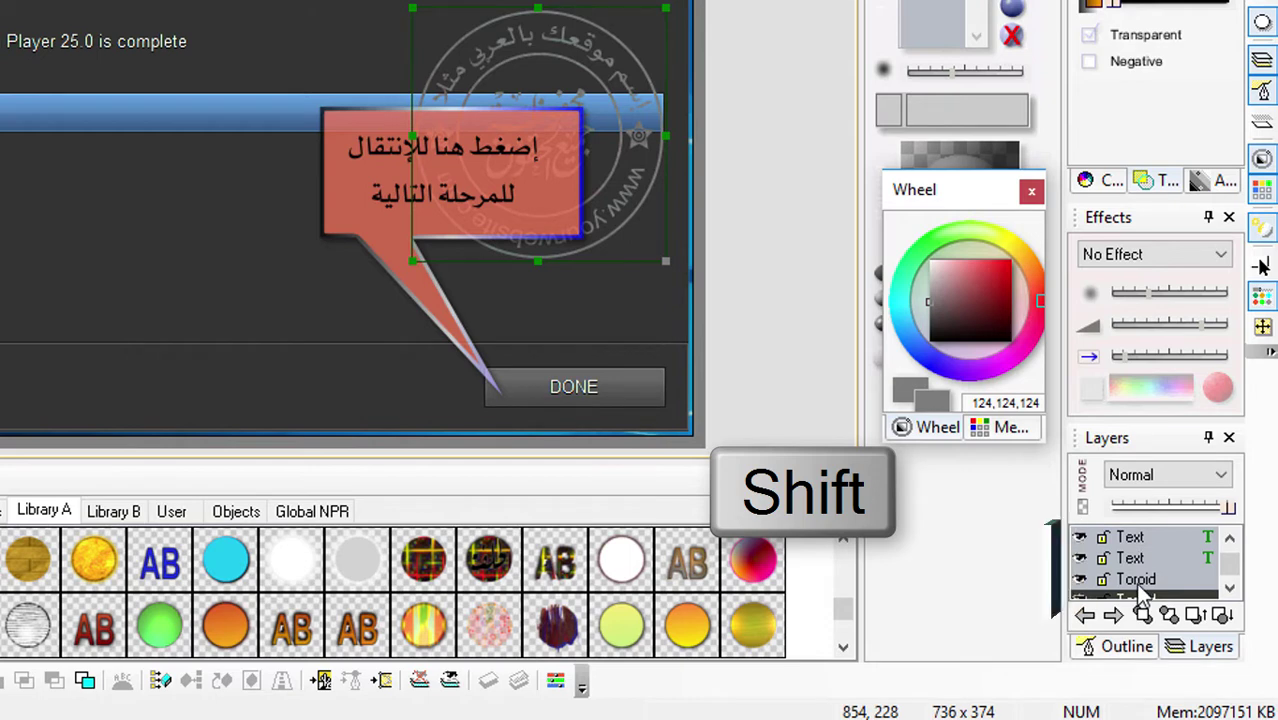
pyautogui.keyDown('shift'); pyautogui.click(1140, 558); pyautogui.keyUp('shift')
pyautogui.scroll(2, 1140, 563)
pyautogui.keyDown('shift'); pyautogui.click(1140, 558); pyautogui.keyUp('shift')
pyautogui.keyDown('shift'); pyautogui.click(1140, 560); pyautogui.keyUp('shift')
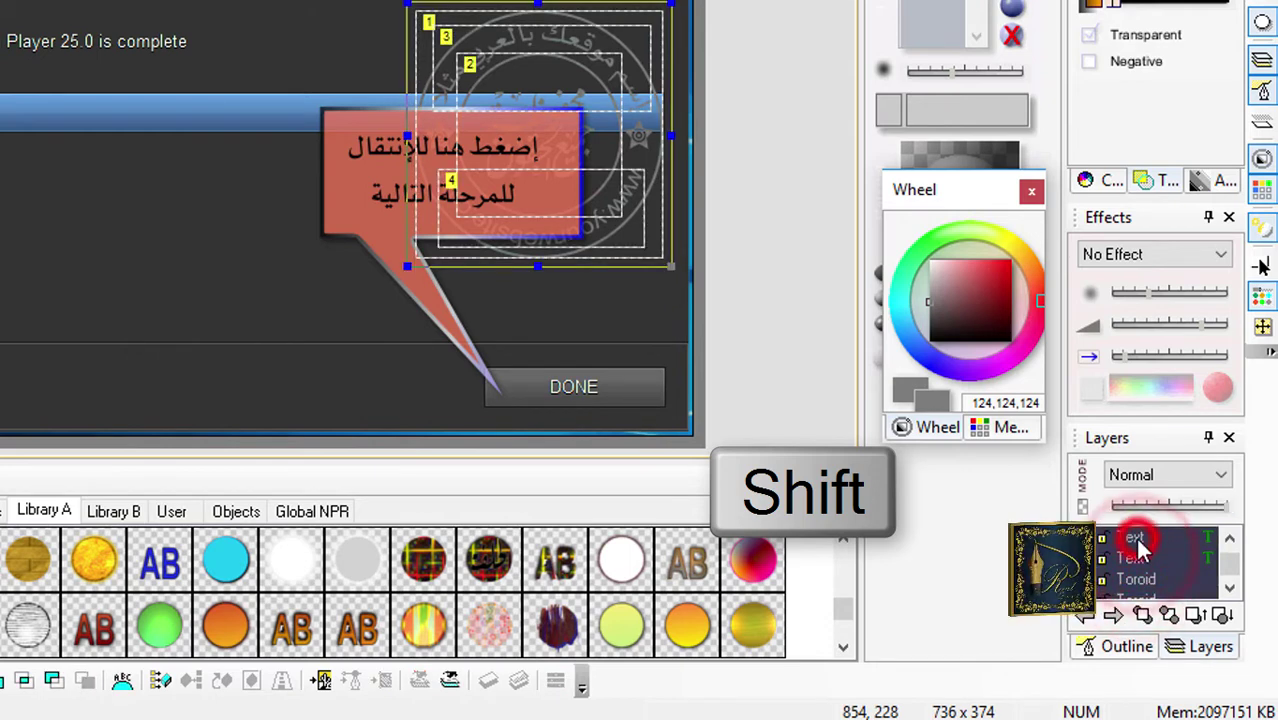
pyautogui.scroll(1, 1140, 570)
pyautogui.keyDown('shift'); pyautogui.click(1135, 555); pyautogui.keyUp('shift')
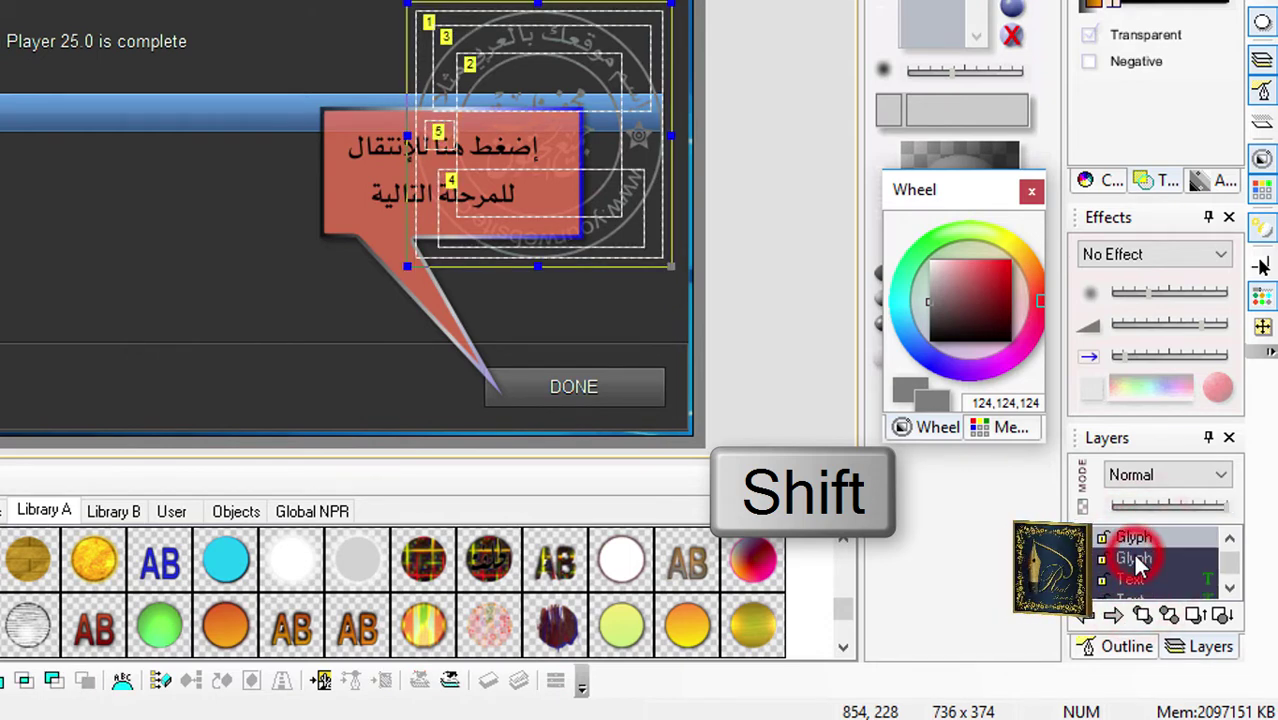
pyautogui.keyDown('shift'); pyautogui.click(1132, 534); pyautogui.keyUp('shift')
pyautogui.scroll(1, 1153, 550)
pyautogui.keyDown('shift'); pyautogui.click(1145, 555); pyautogui.keyUp('shift')
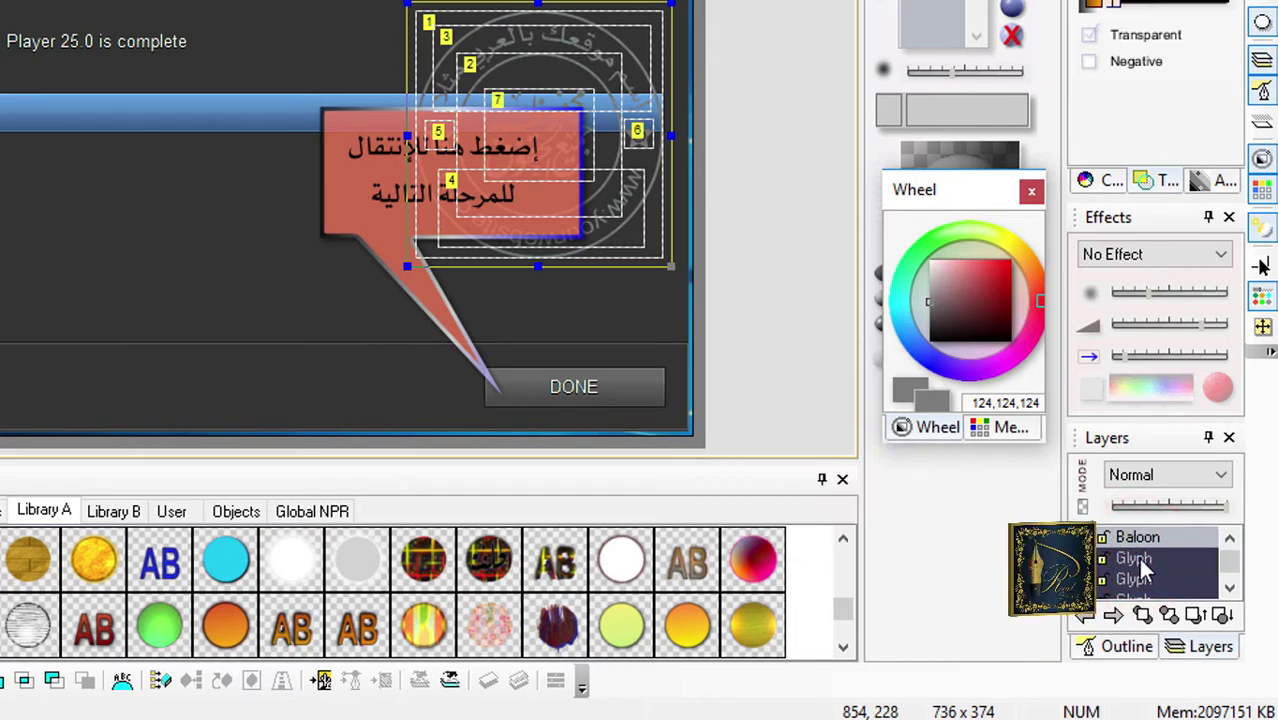
pyautogui.hotkey('ctrl', 'g')
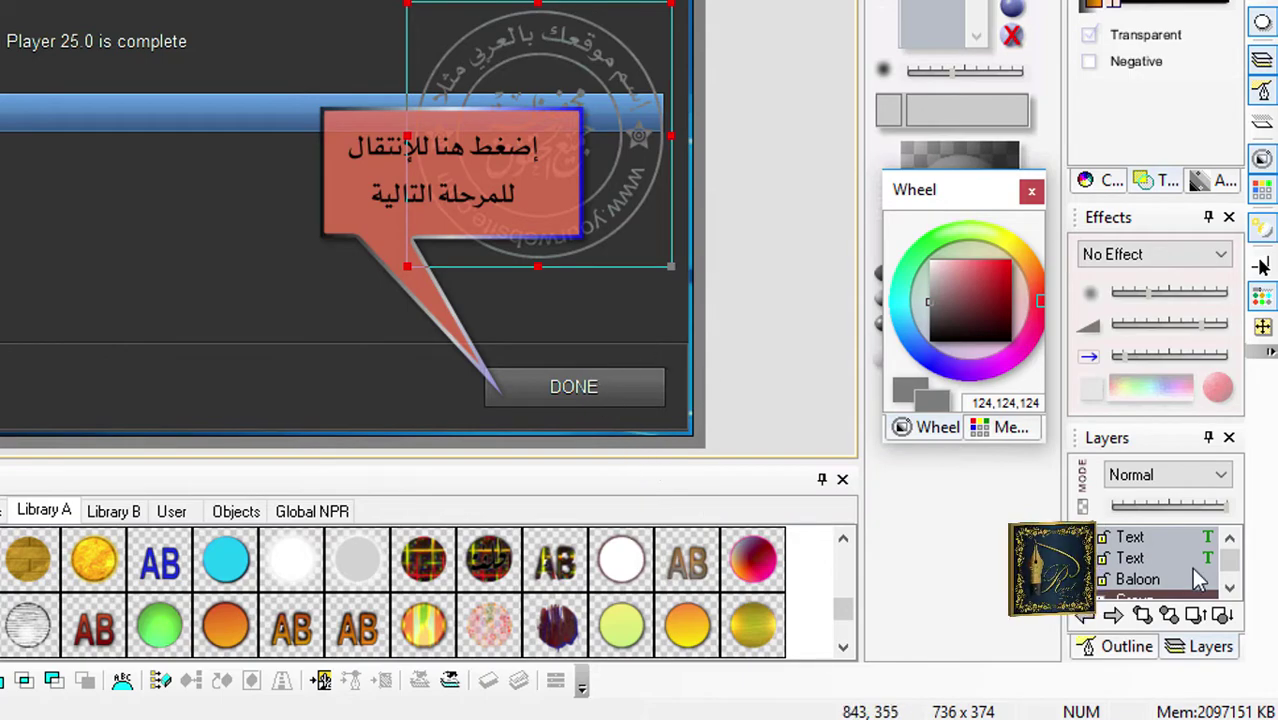
pyautogui.click(762, 230)
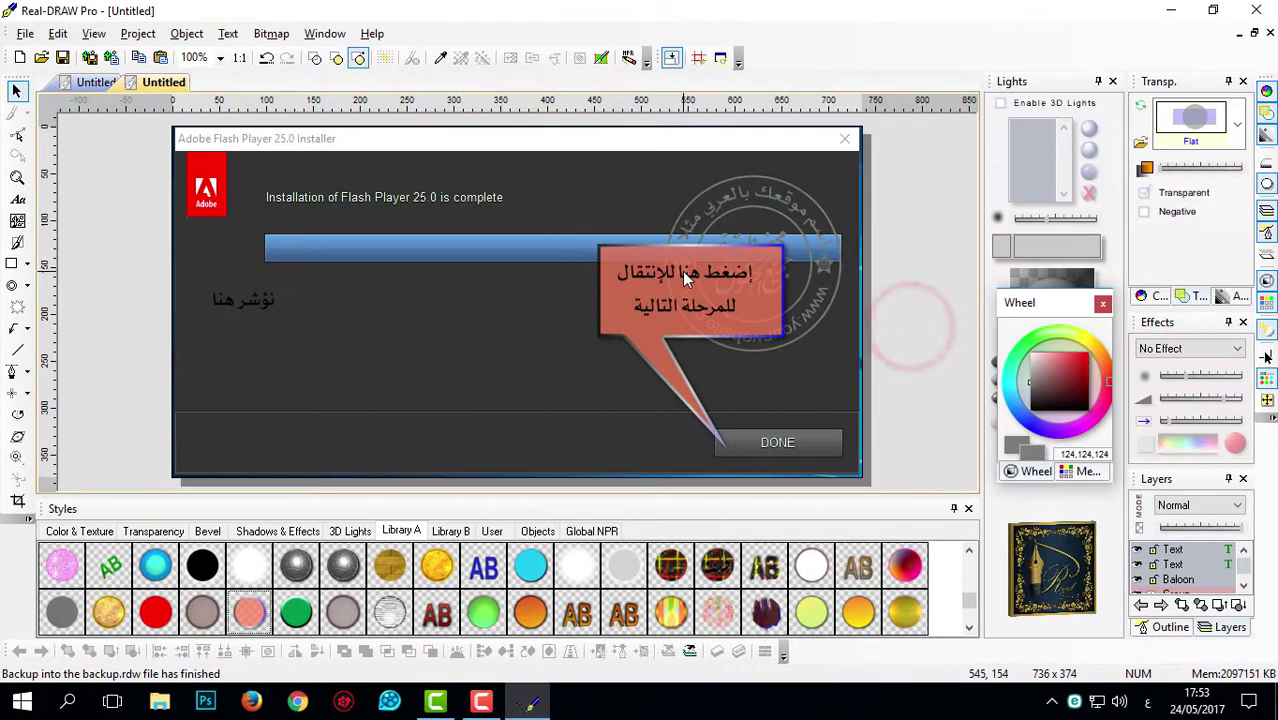
# Delete the leftover "نؤشر هنا" label from the completed-installation capture.
pyautogui.click(517, 193)
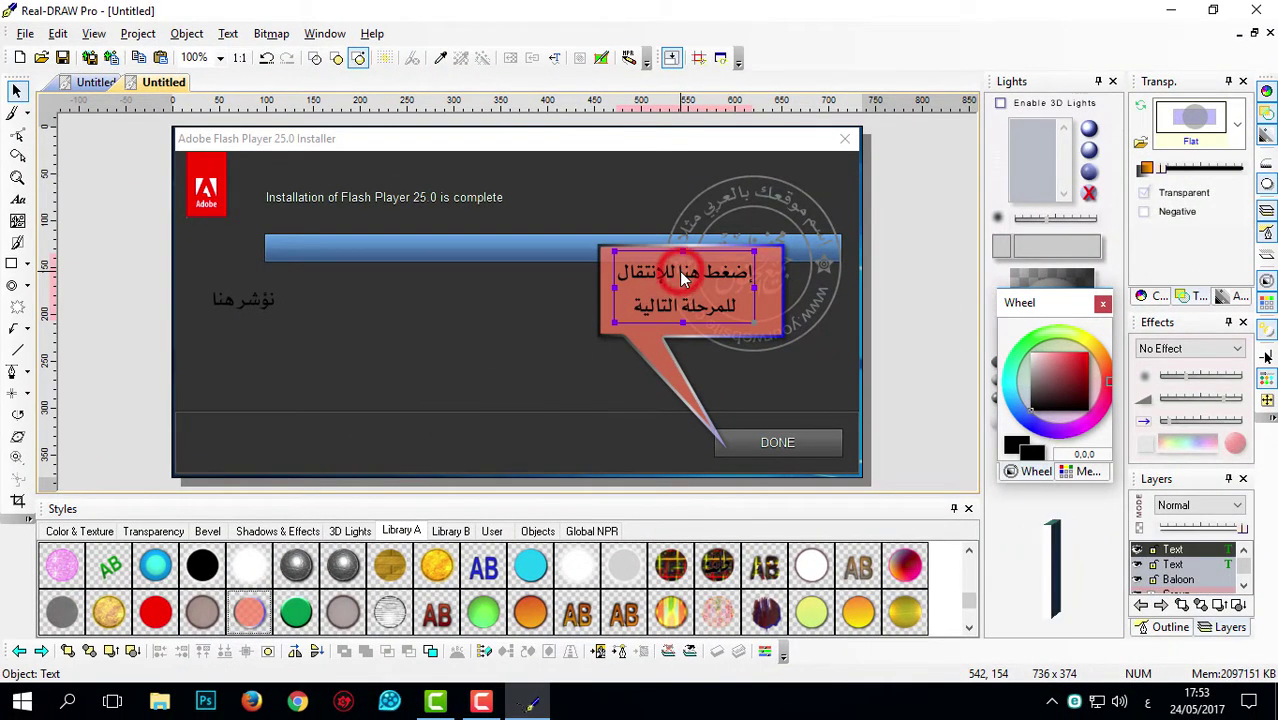
pyautogui.click(250, 297)
pyautogui.scroll(-2, 1160, 590)
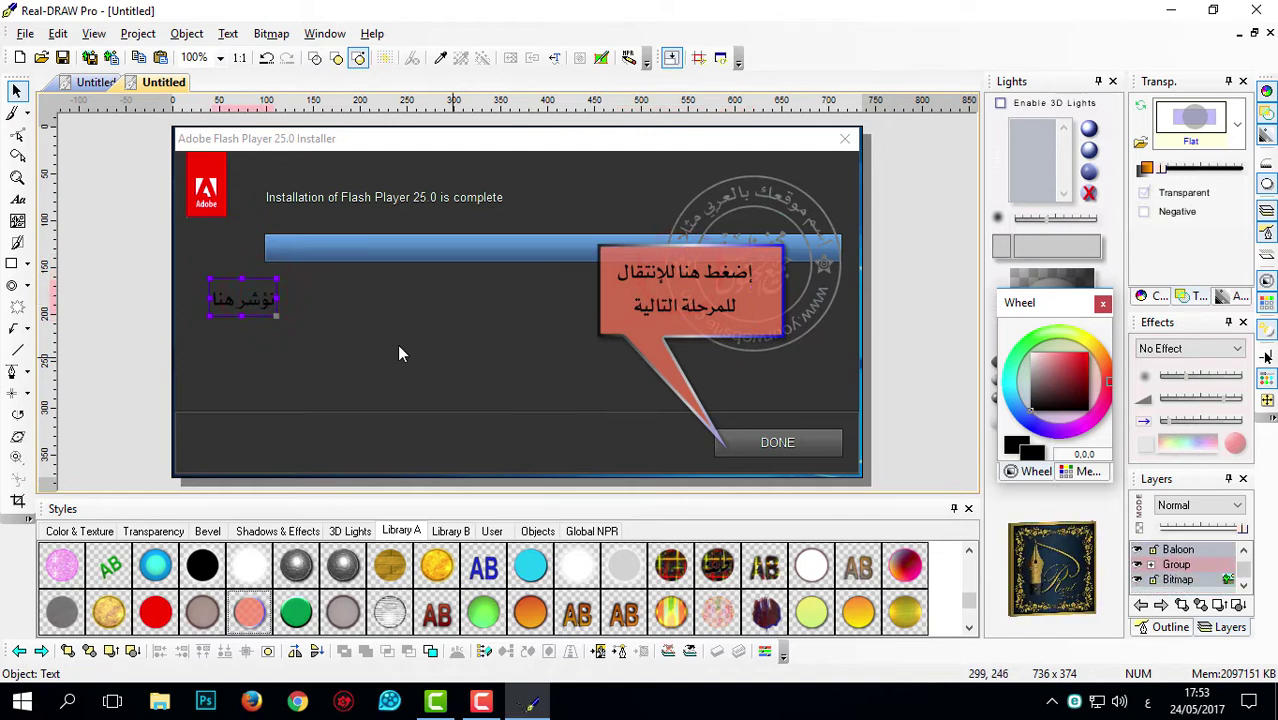
pyautogui.click(264, 303)
pyautogui.press('Delete')
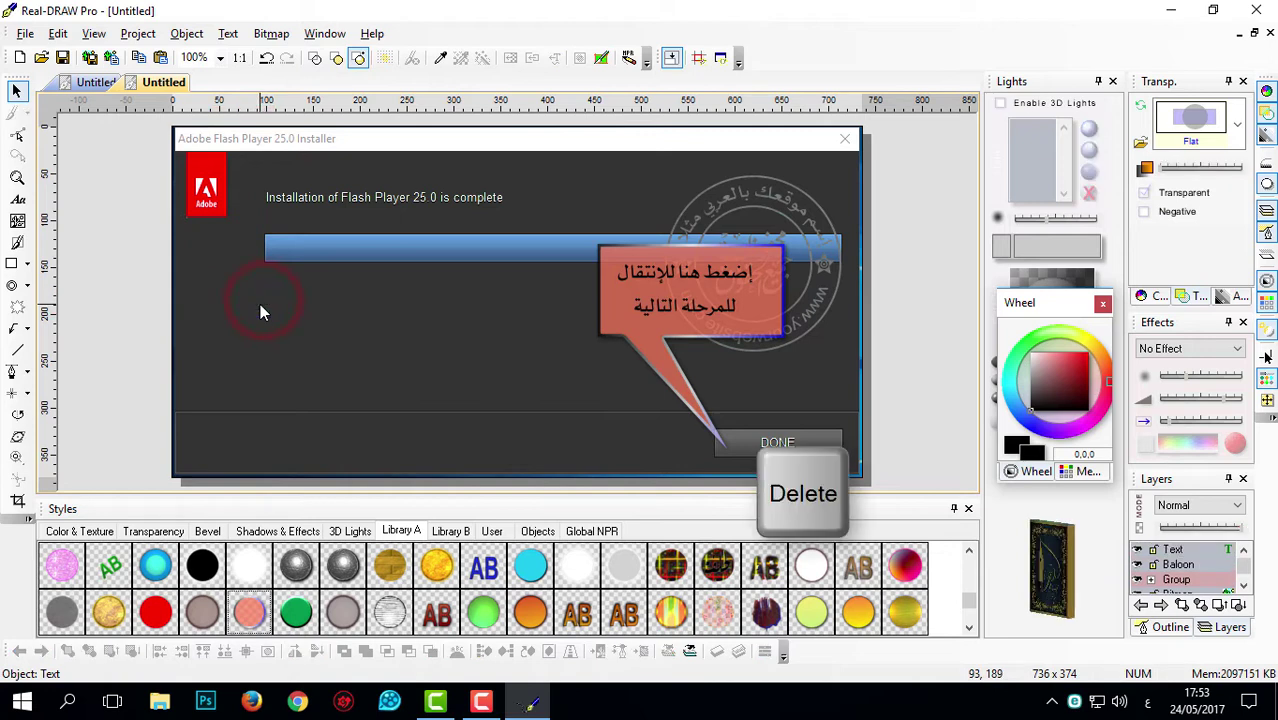
# Shorten the large balloon's text to "إضغط هنا".
pyautogui.doubleClick(656, 274)
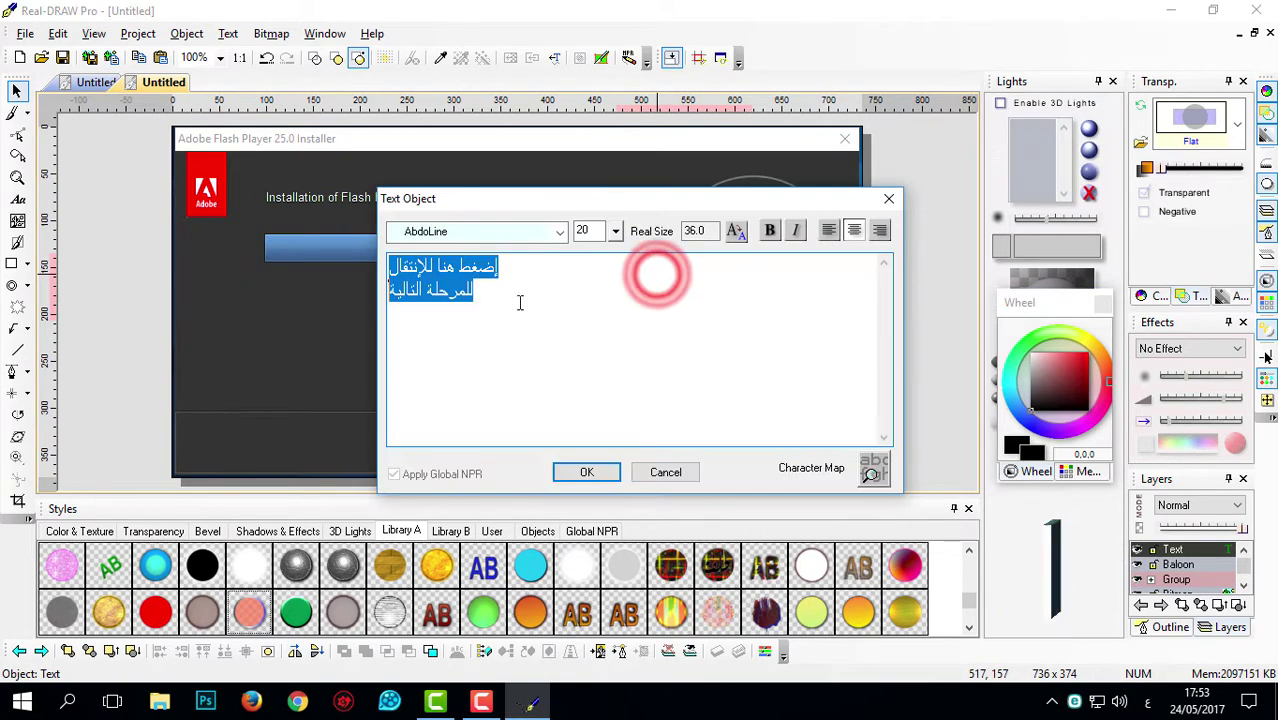
pyautogui.moveTo(432, 266); pyautogui.dragTo(391, 300)
pyautogui.press('BackSpace')
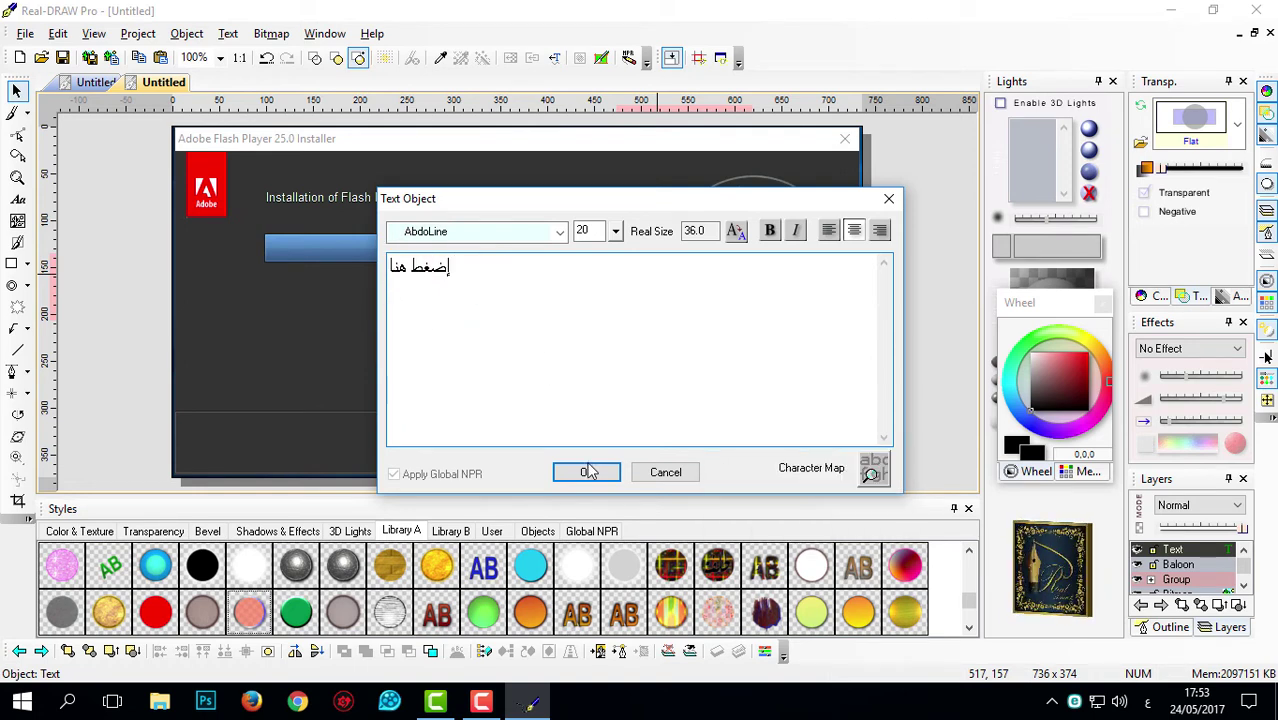
pyautogui.click(587, 472)
# Shrink the balloon, reposition it with its tail pointing at the DONE button, and centre the "إضغط هنا" label inside it.
pyautogui.click(700, 287)
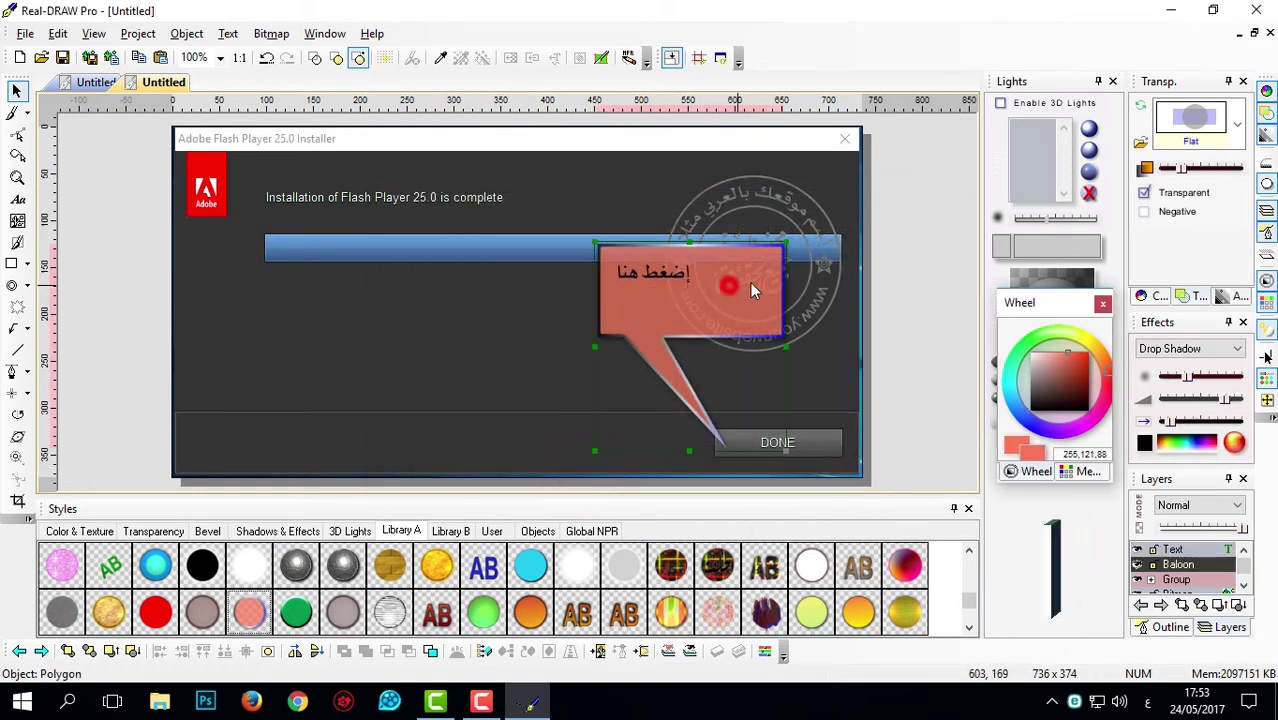
pyautogui.moveTo(783, 246); pyautogui.dragTo(697, 318)
pyautogui.click(606, 297)
pyautogui.moveTo(649, 357); pyautogui.dragTo(699, 346)
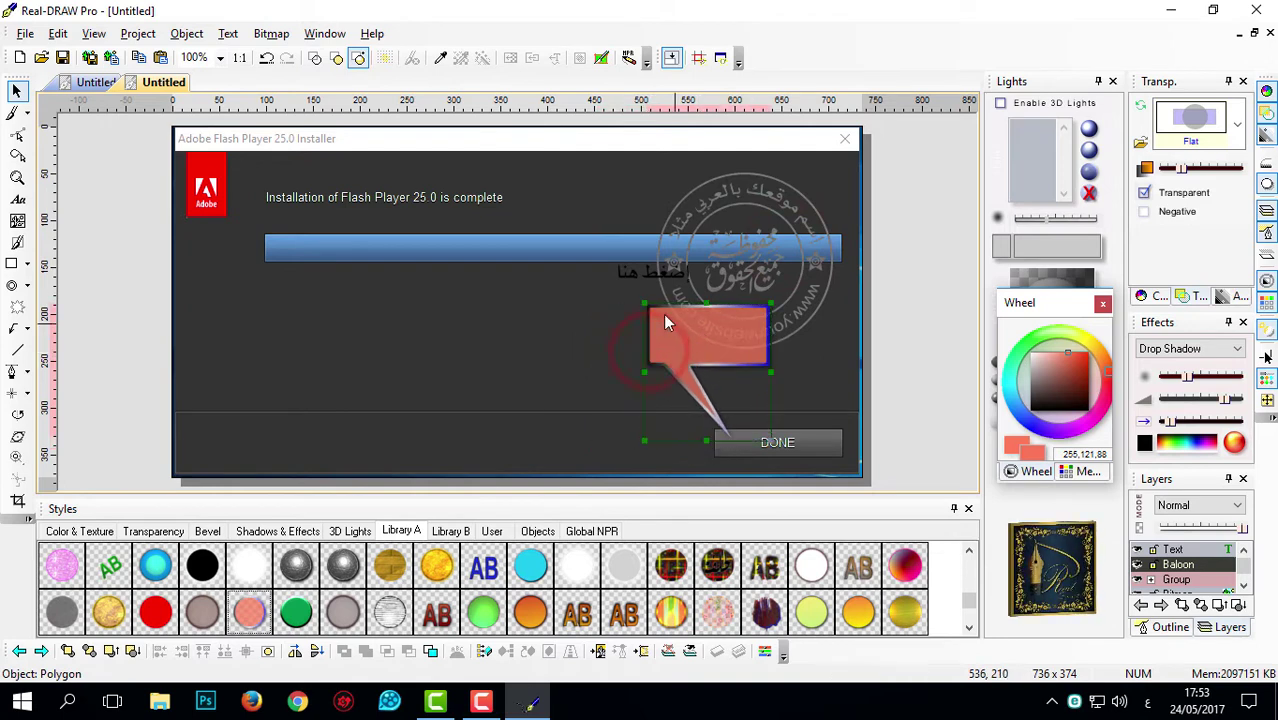
pyautogui.moveTo(657, 274); pyautogui.dragTo(717, 341)
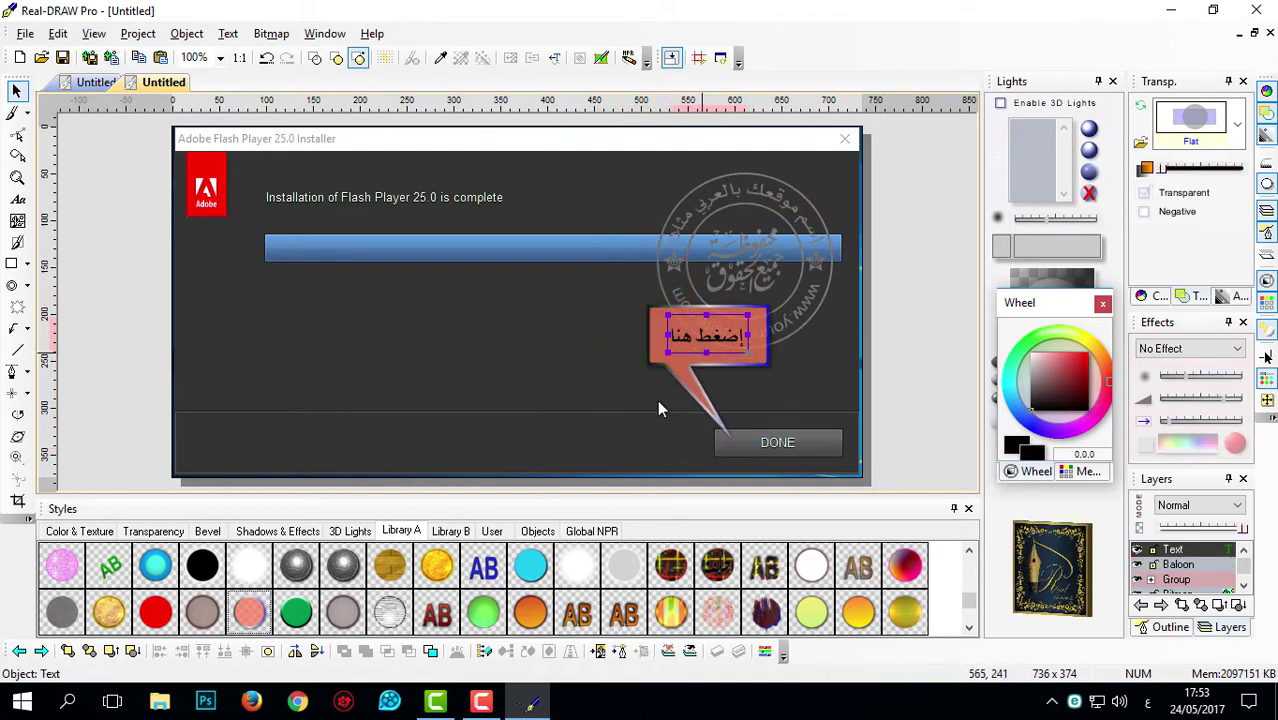
pyautogui.click(151, 275)
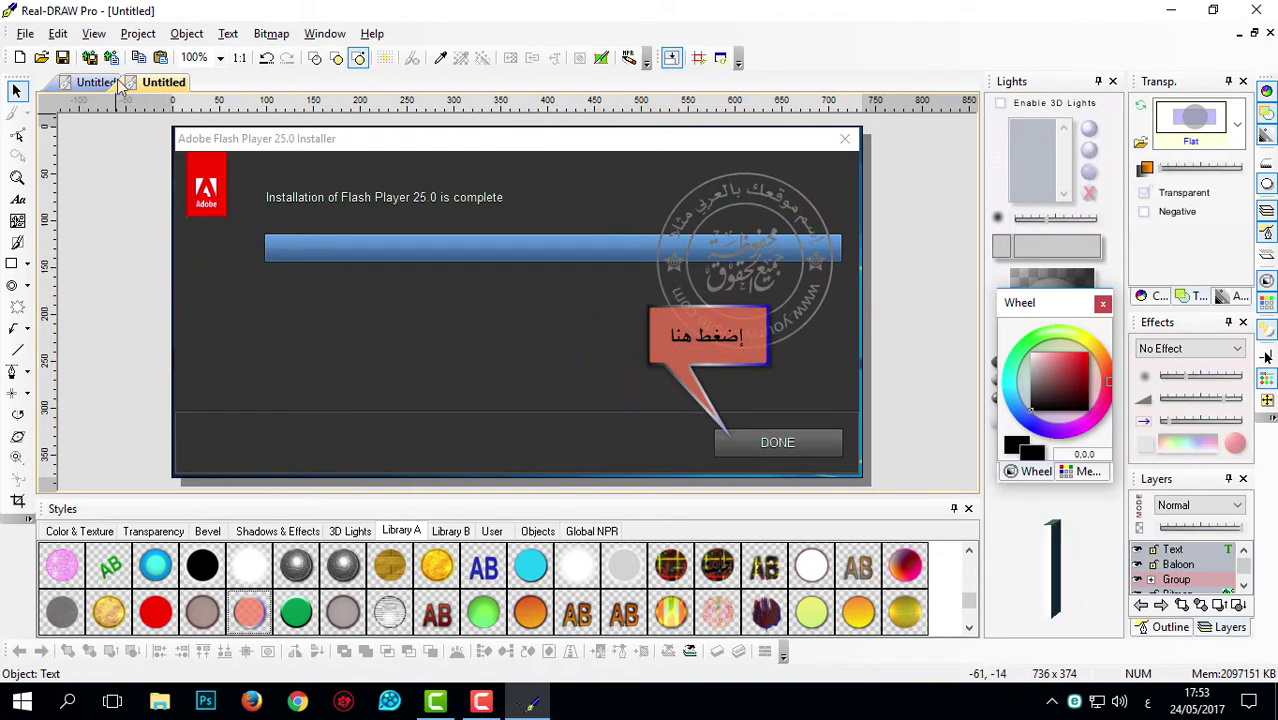
# Export the completed-installation document to the Desktop as a 24-bit PNG named 1.
pyautogui.click(89, 57)
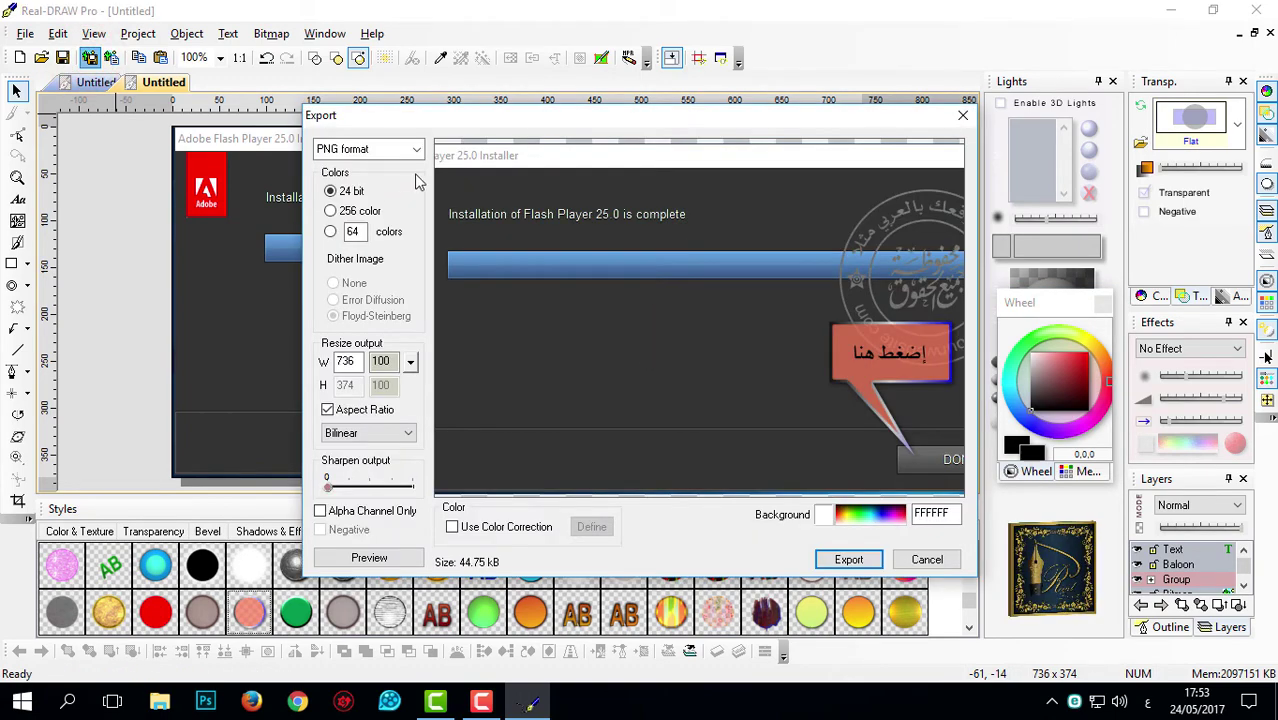
pyautogui.click(849, 560)
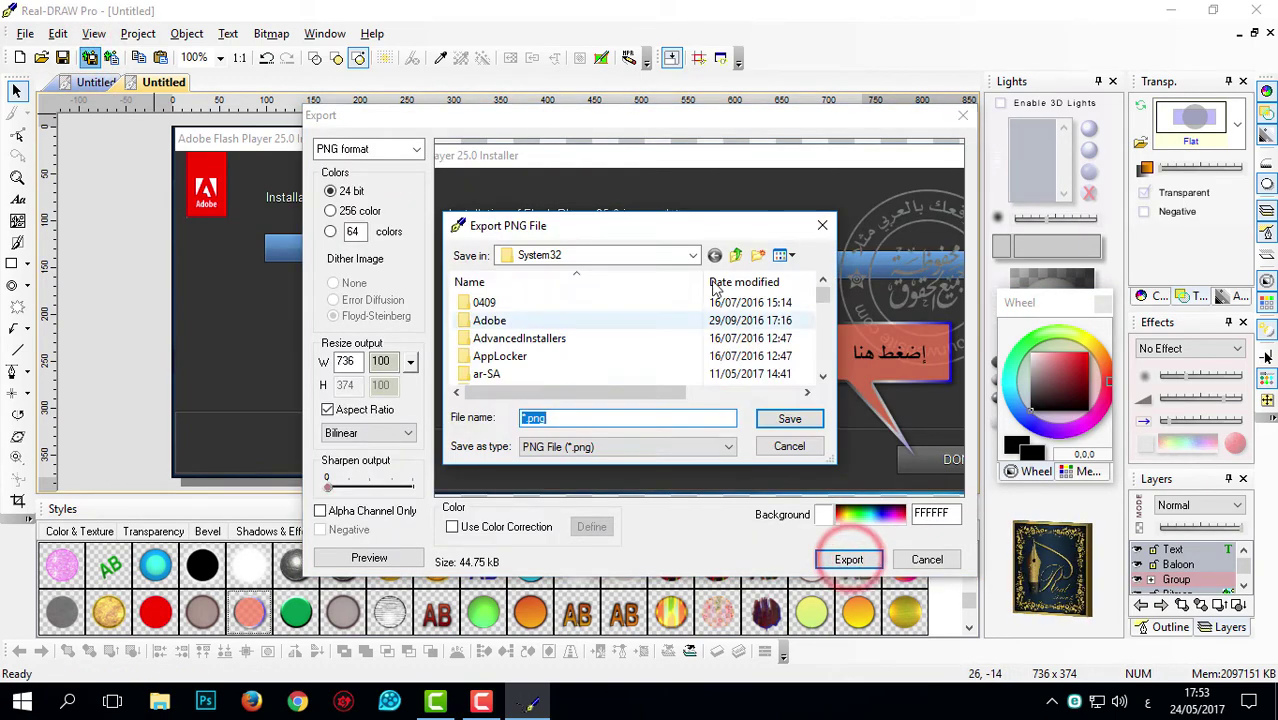
pyautogui.click(692, 256)
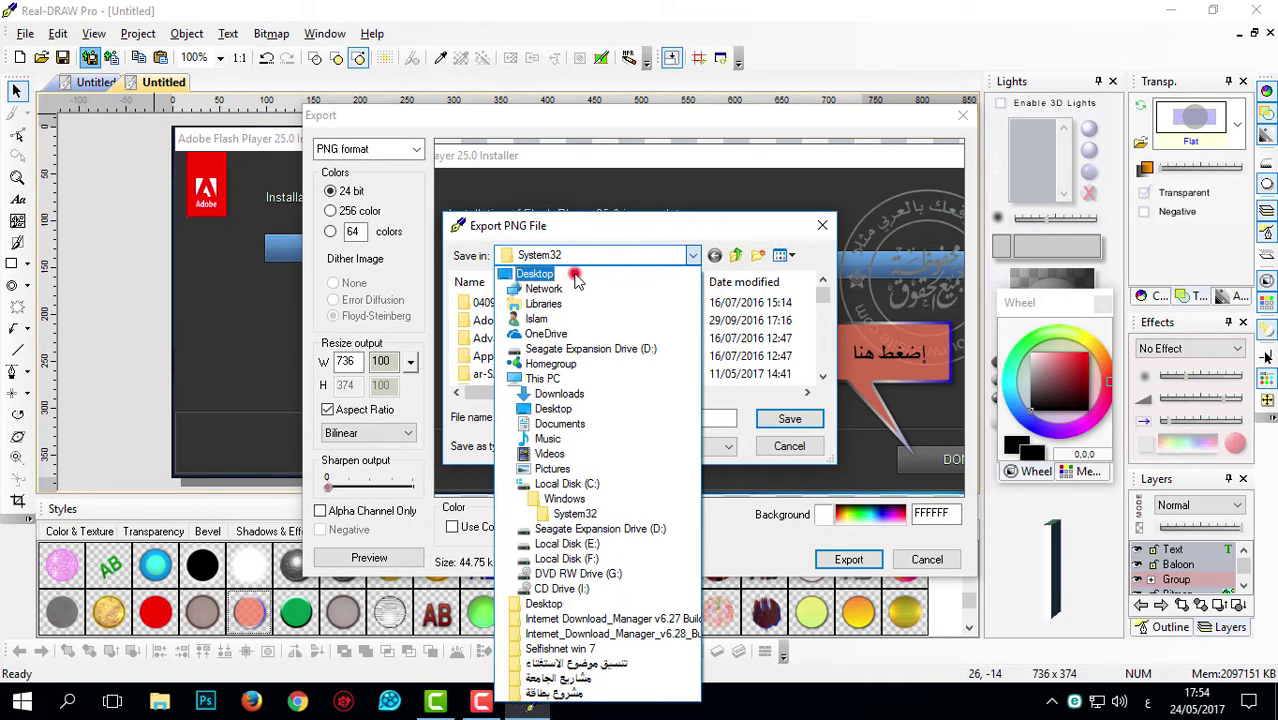
pyautogui.click(572, 272)
pyautogui.doubleClick(540, 417)
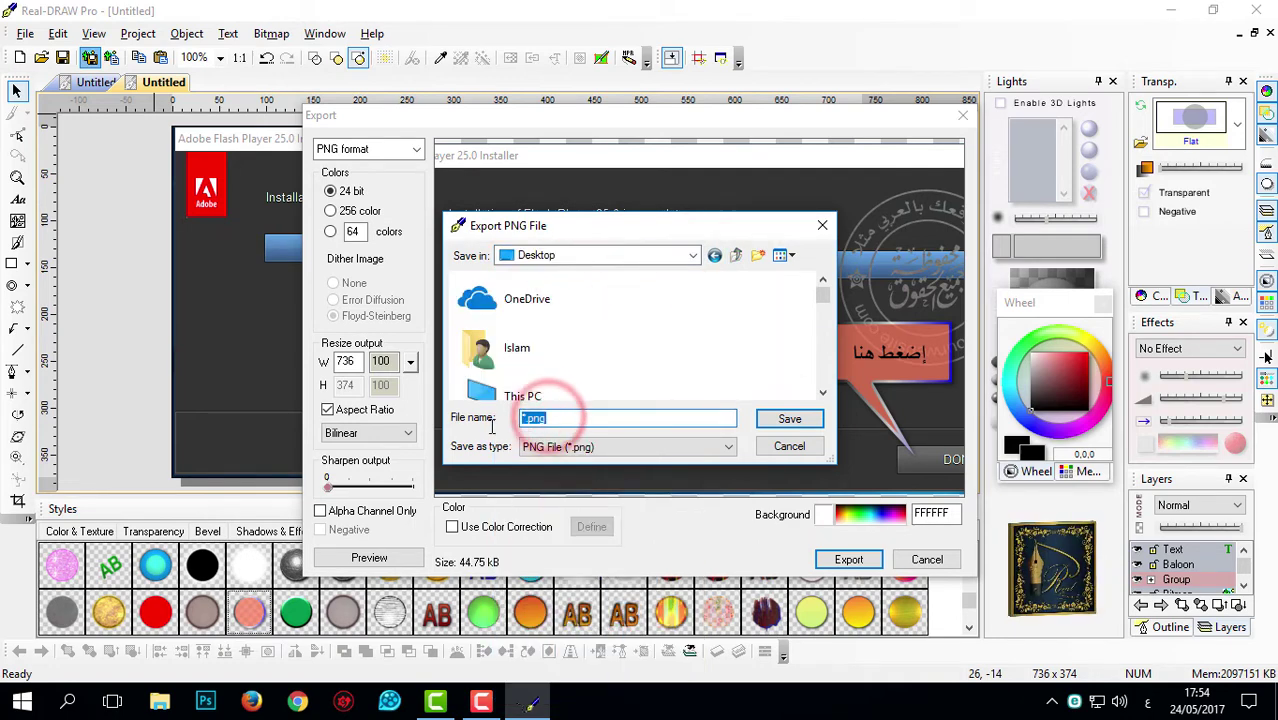
pyautogui.write('5')
pyautogui.press('Return')
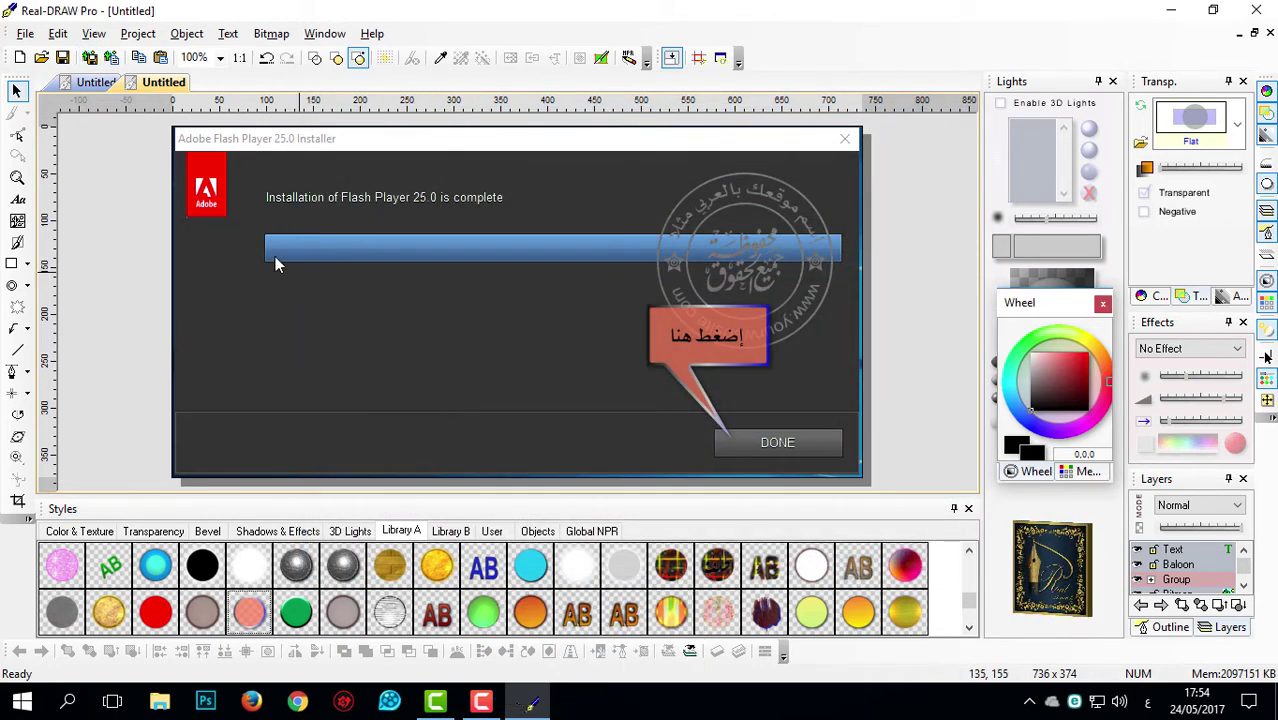
# Export the first document with the license agreement capture to the Desktop as a 24-bit PNG named 2.
pyautogui.click(96, 82)
pyautogui.click(89, 57)
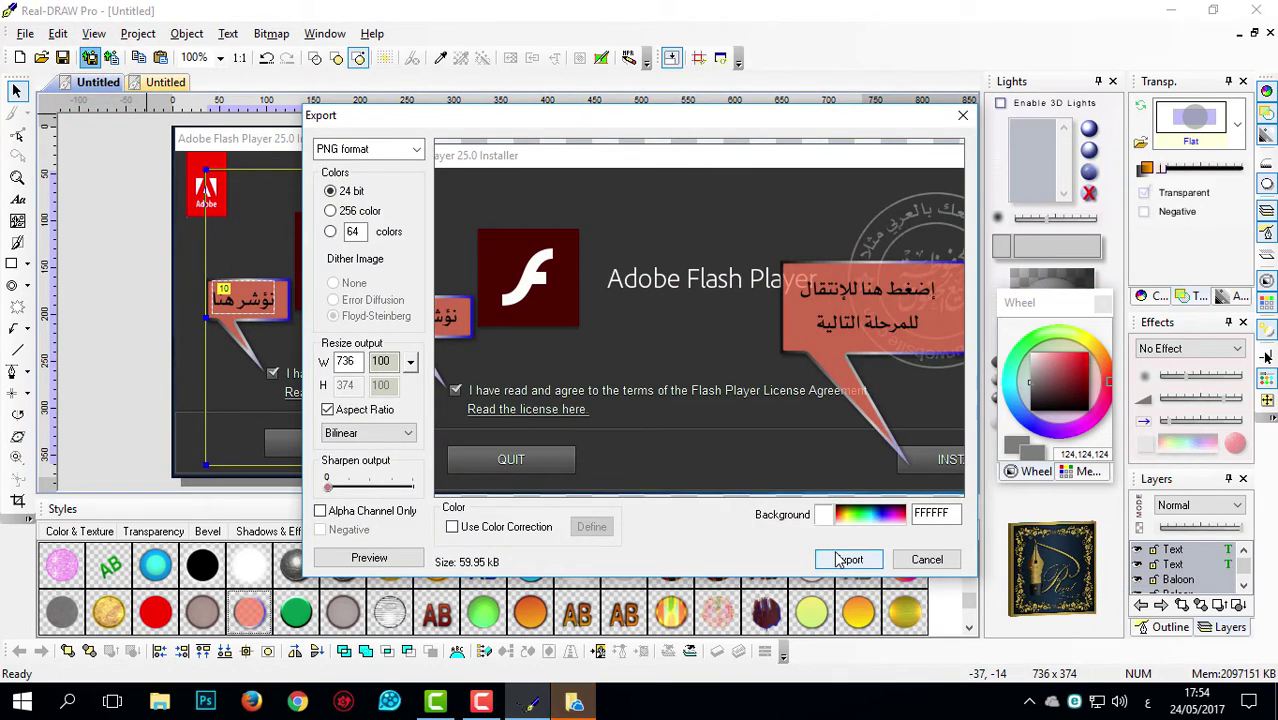
pyautogui.click(848, 560)
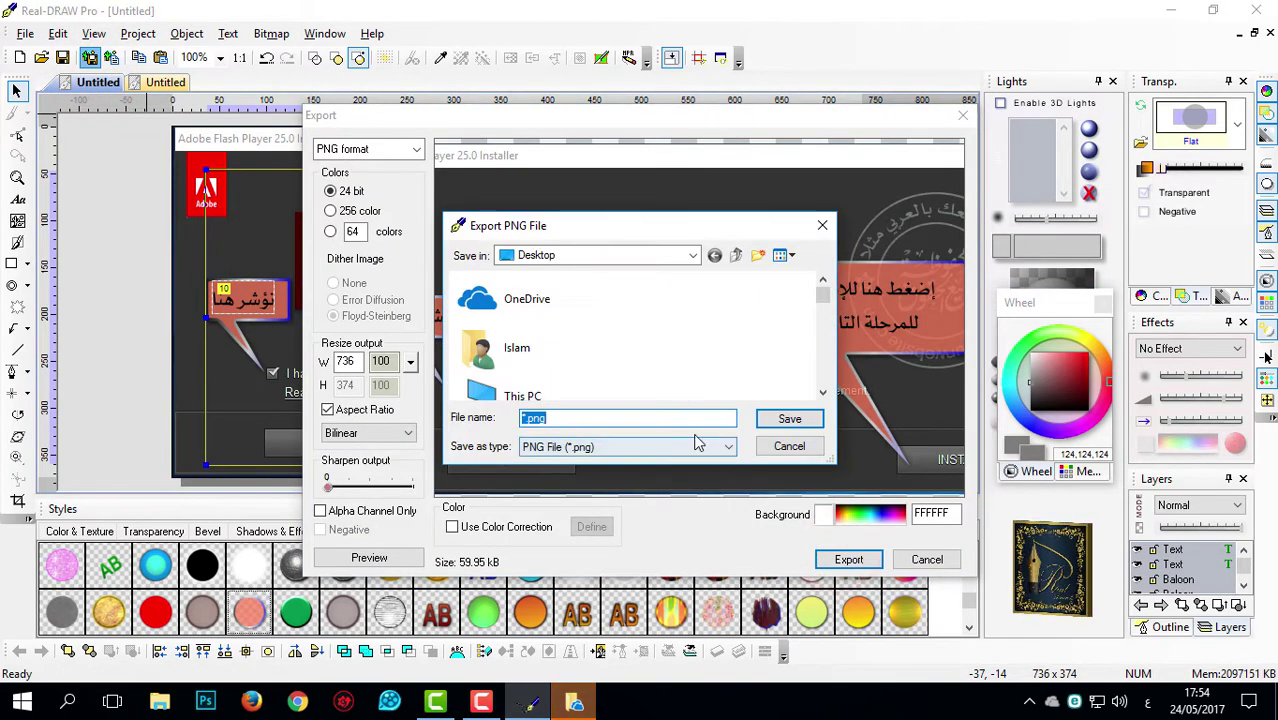
pyautogui.press('Return')
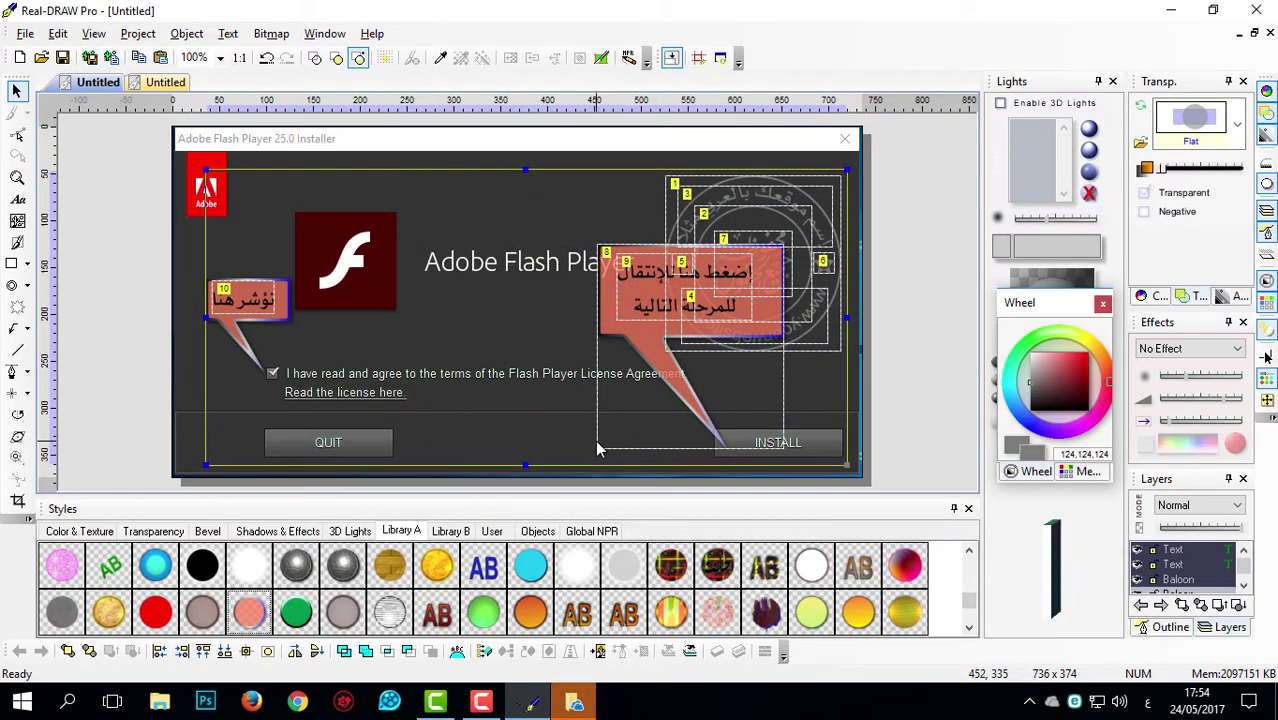
# Minimize the drawing program to show the desktop and close the OneDrive setup window.
pyautogui.click(1182, 12)
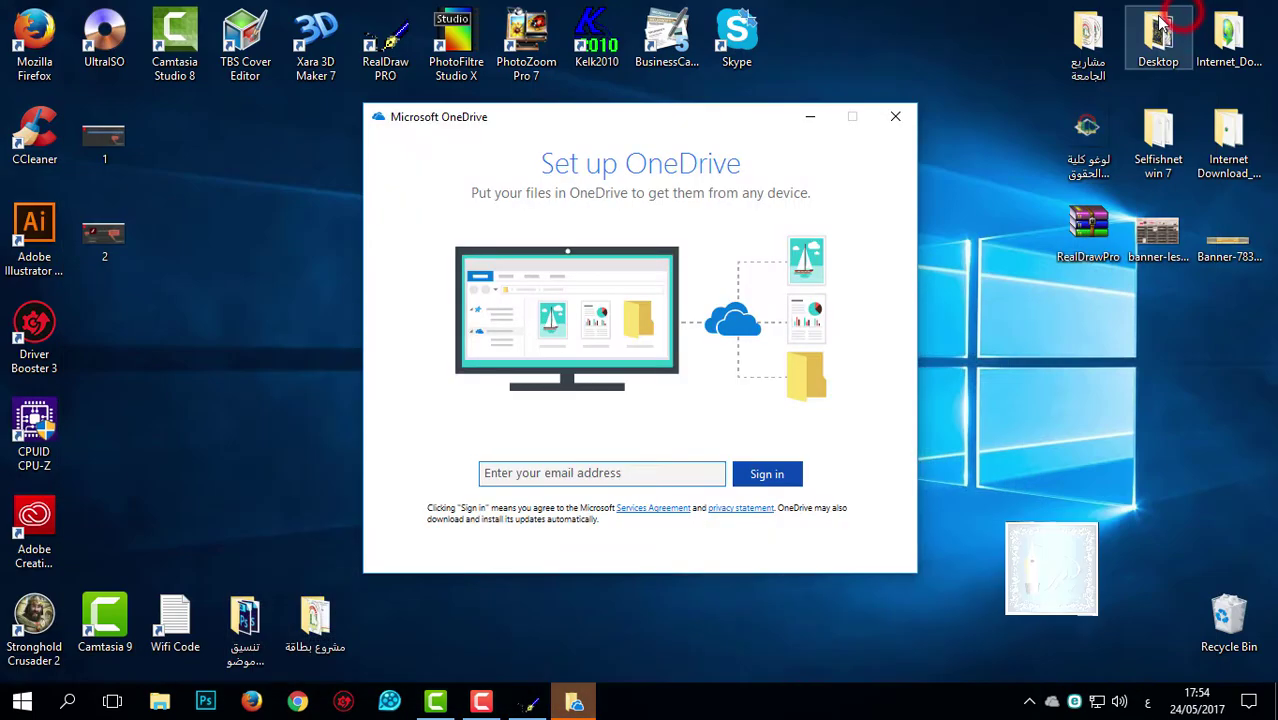
pyautogui.click(905, 117)
pyautogui.click(379, 291)
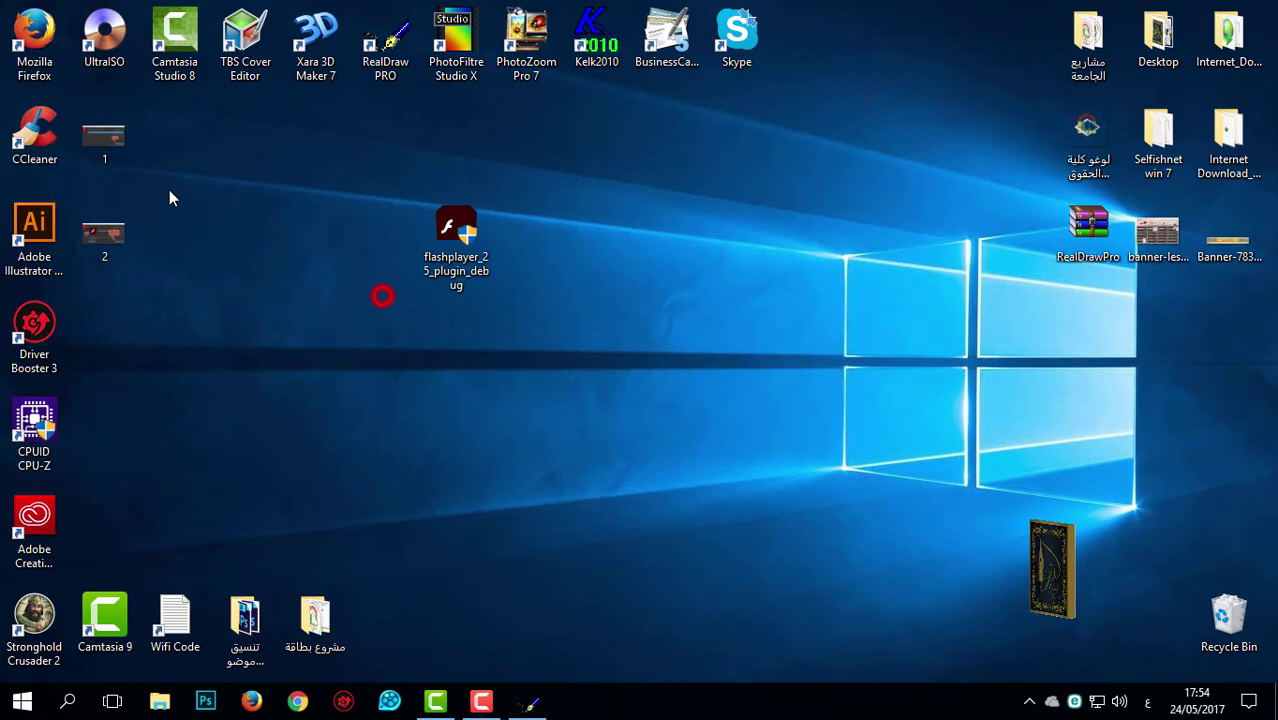
# Open exported image 1 from the desktop in the Photos viewer and compare it with image 2.
pyautogui.doubleClick(100, 128)
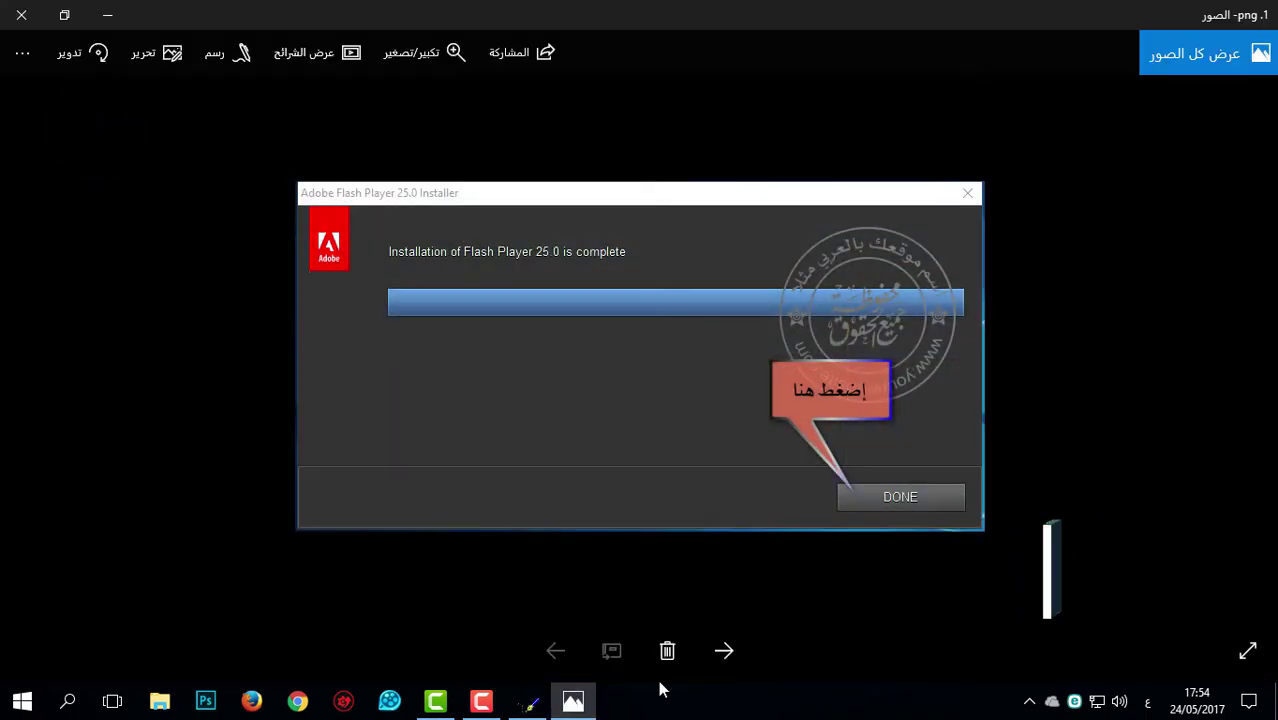
pyautogui.click(740, 665)
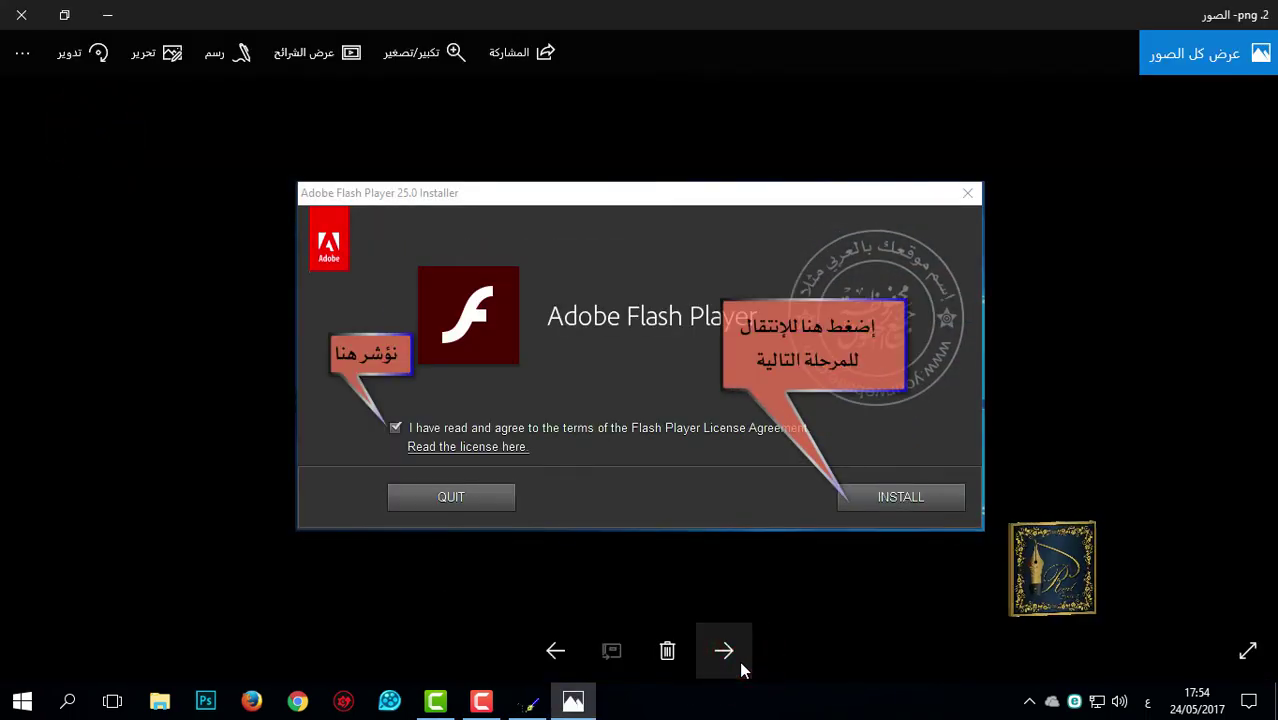
pyautogui.click(576, 651)
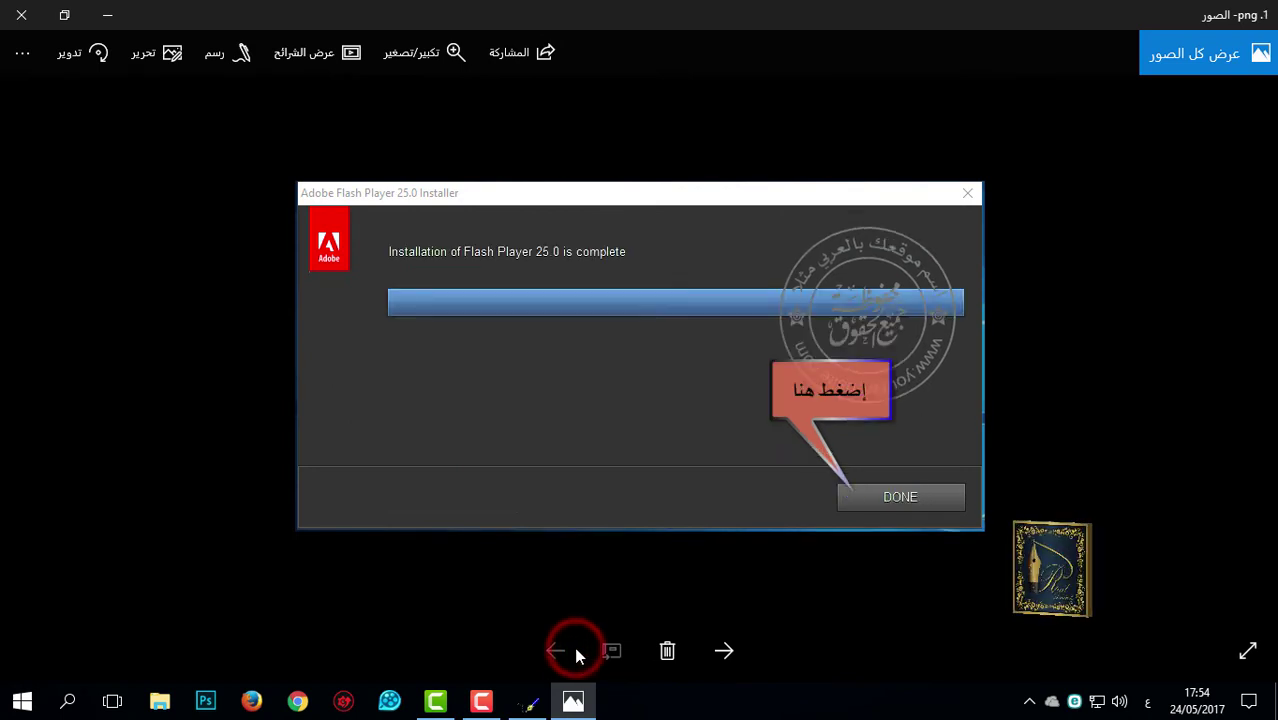